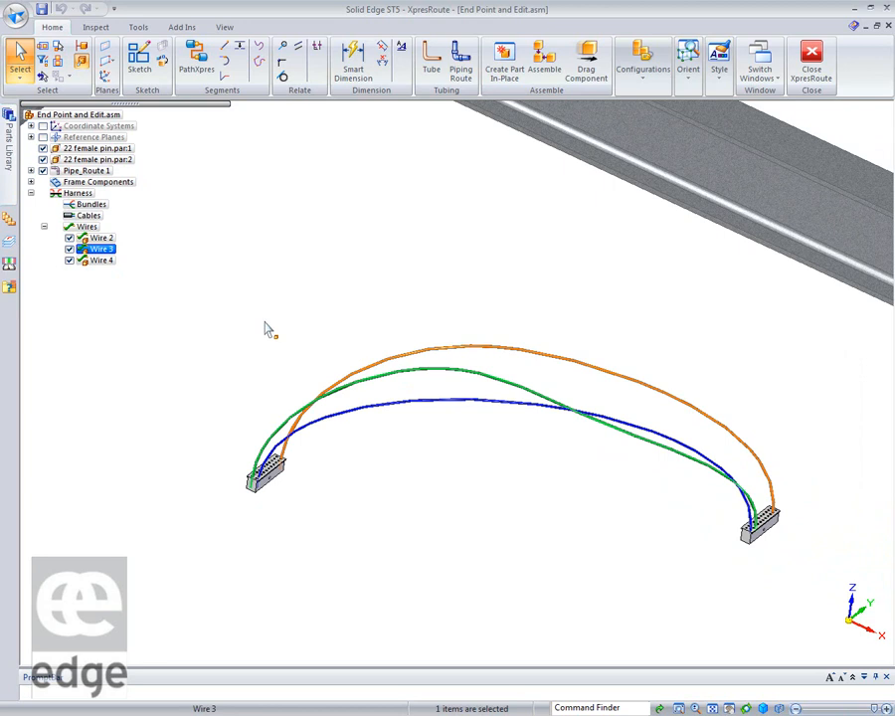
{"action": "right_click", "coordinate": [110, 251]}
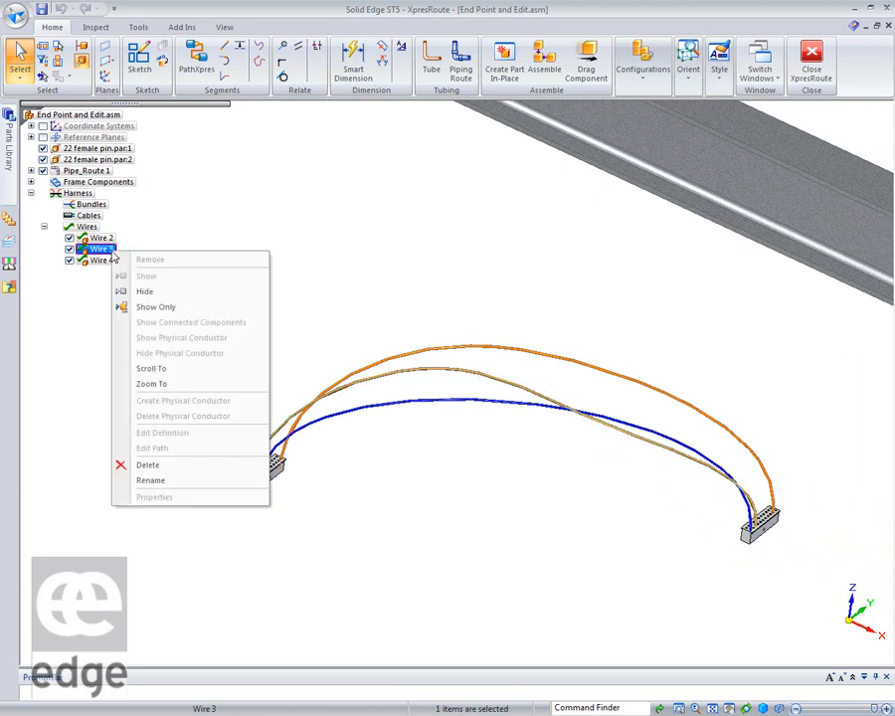
{"action": "left_click", "coordinate": [273, 219]}
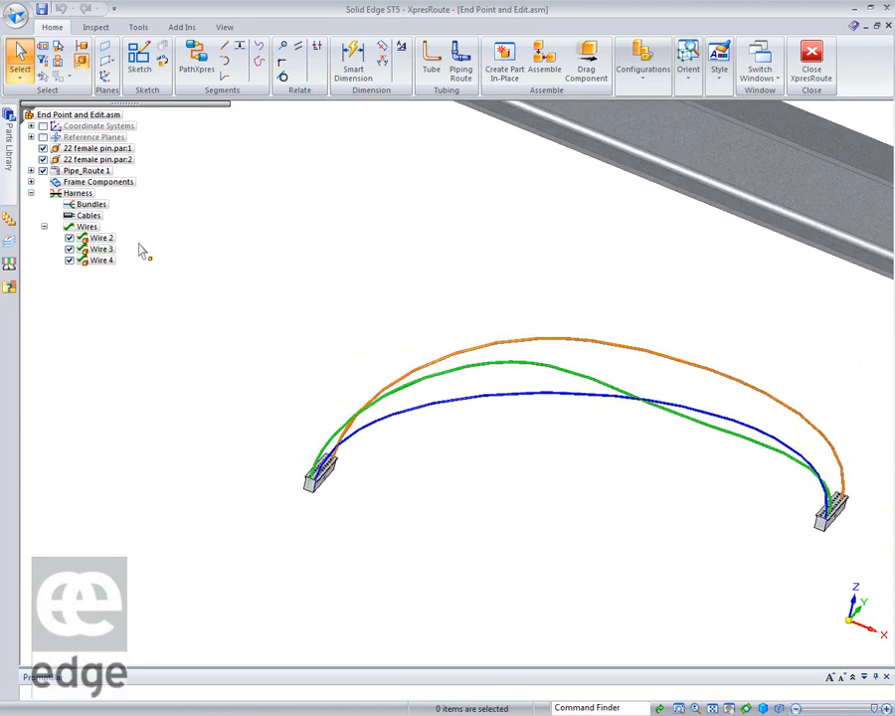
{"action": "left_click", "coordinate": [105, 250]}
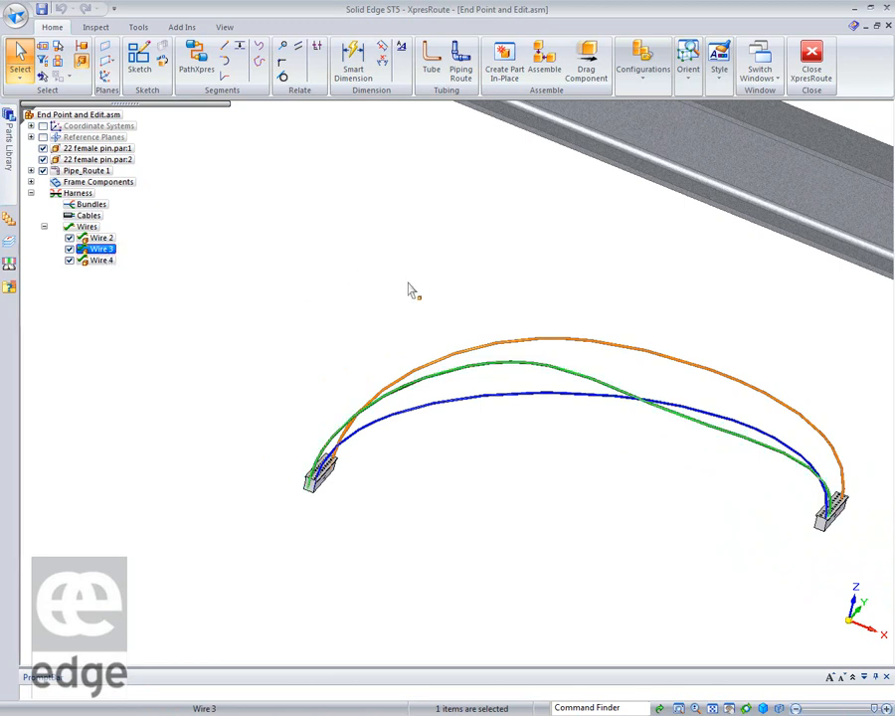
{"action": "left_click", "coordinate": [706, 145]}
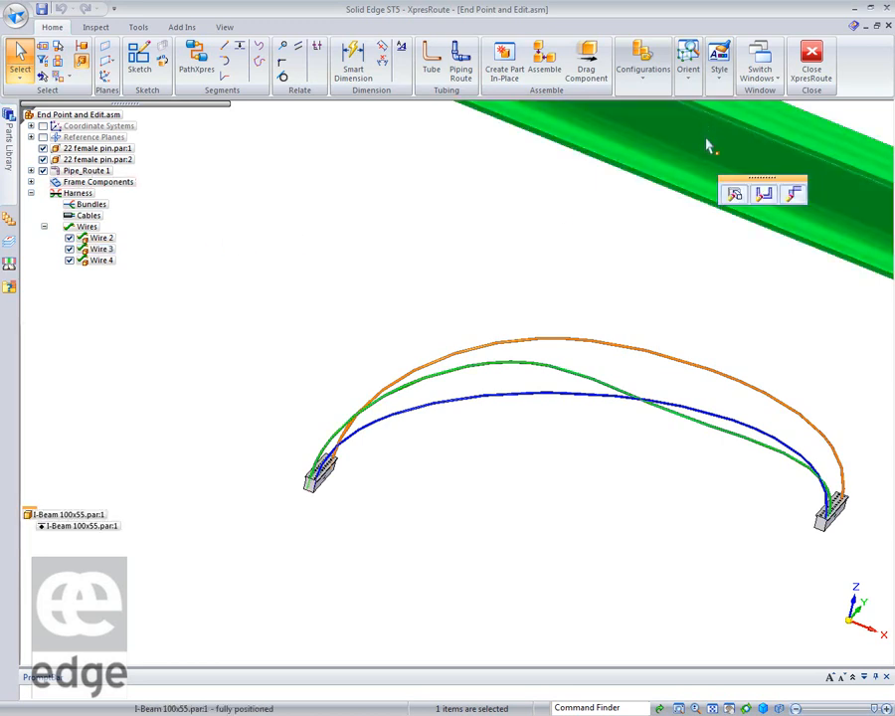
{"action": "key", "text": "Escape"}
{"action": "left_click", "coordinate": [104, 249]}
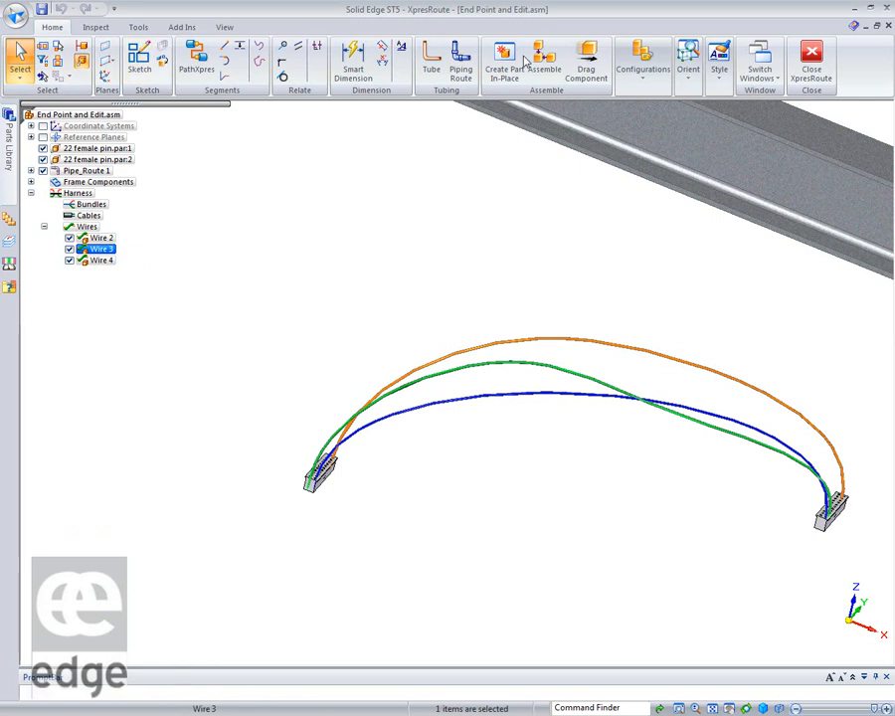
- Close XpresRoute, edit Wire 3's definition and raise its intermediate point nearer the far connector to about X 71, Y 26, Z 283 mm
{"action": "left_click", "coordinate": [812, 62]}
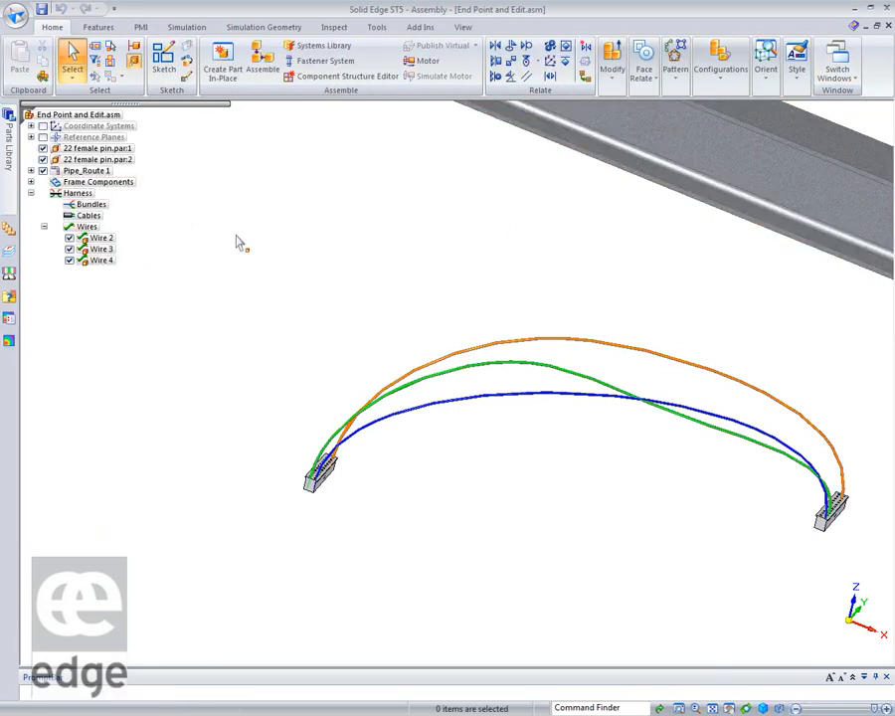
{"action": "left_click", "coordinate": [102, 249]}
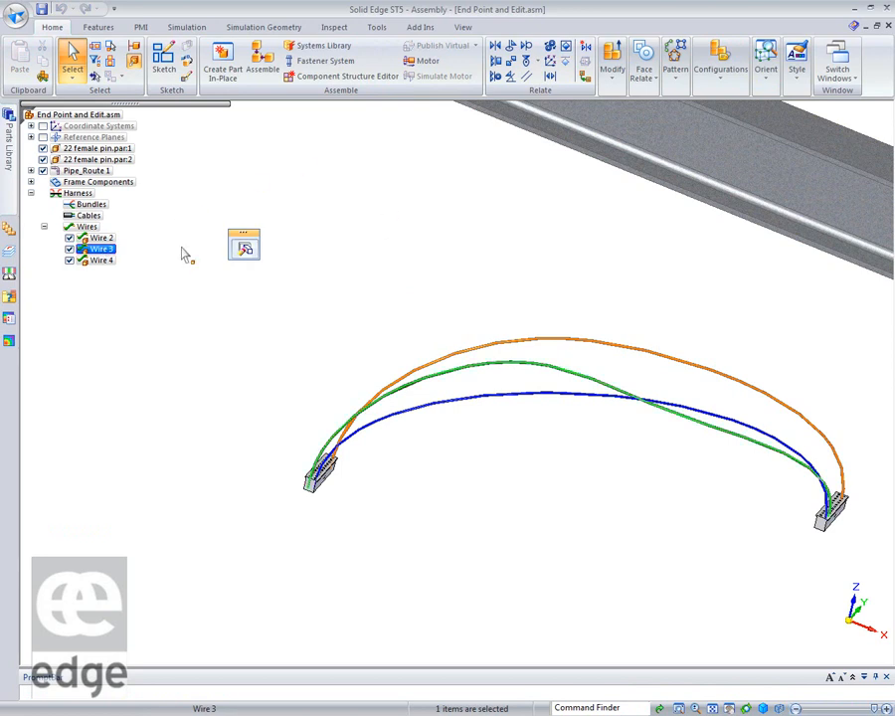
{"action": "left_click", "coordinate": [250, 248]}
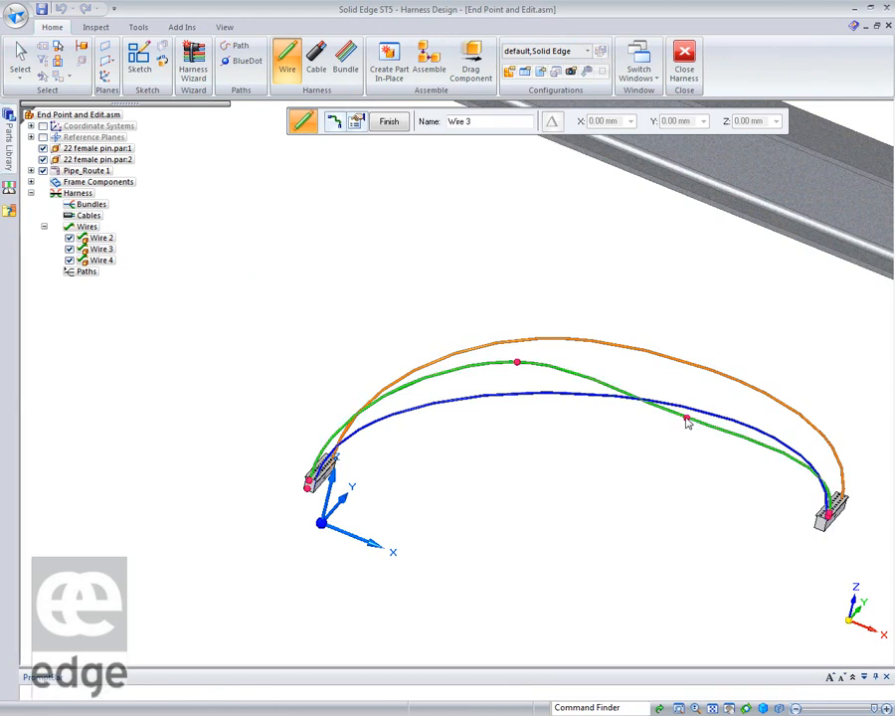
{"action": "left_click_drag", "start_coordinate": [687, 408], "coordinate": [691, 377]}
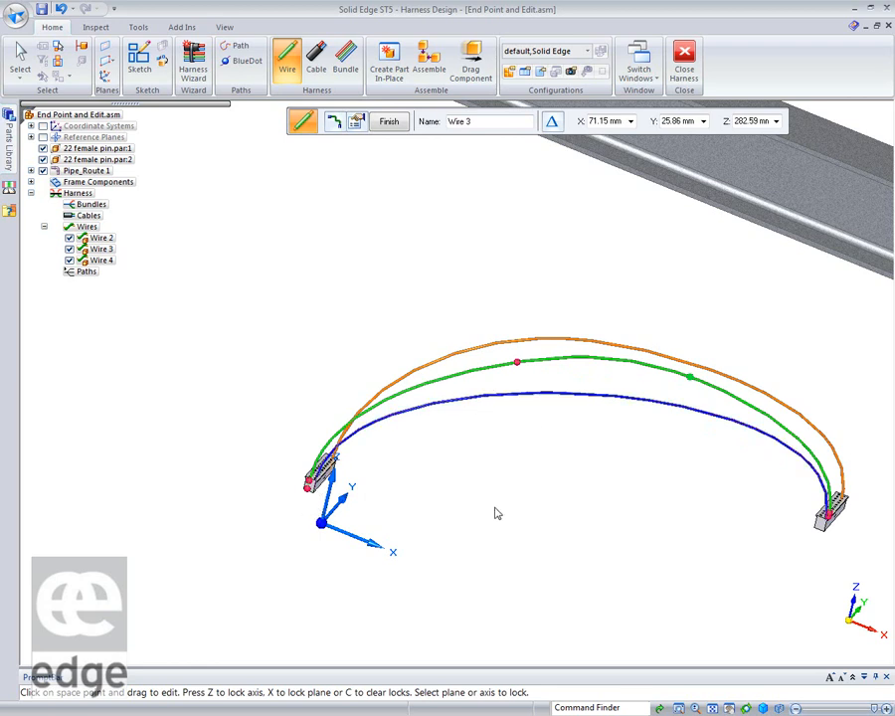
{"action": "middle_click_drag", "start_coordinate": [497, 513], "coordinate": [493, 524]}
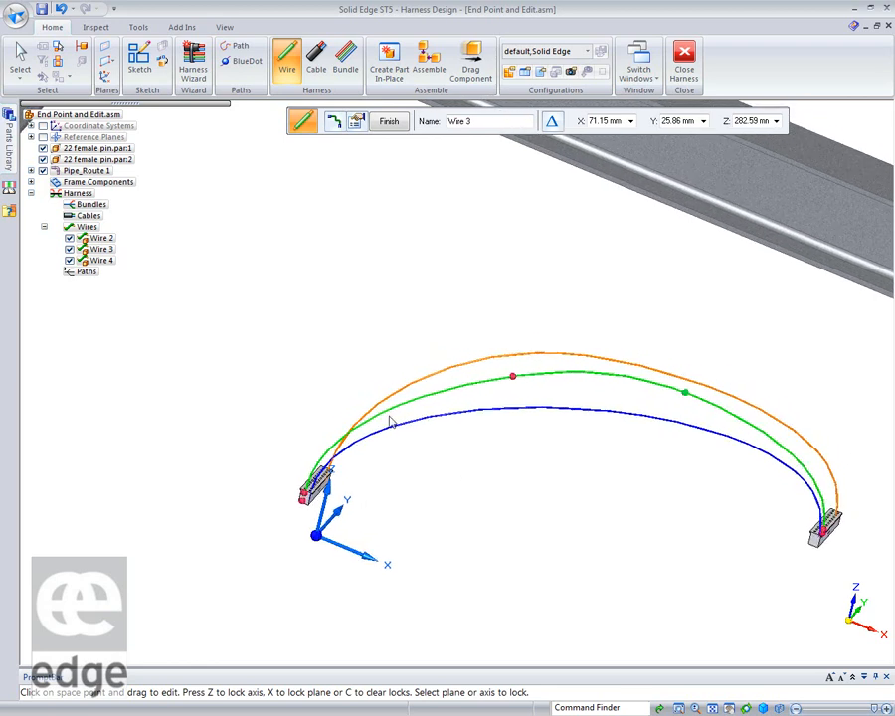
{"action": "left_click", "coordinate": [389, 121]}
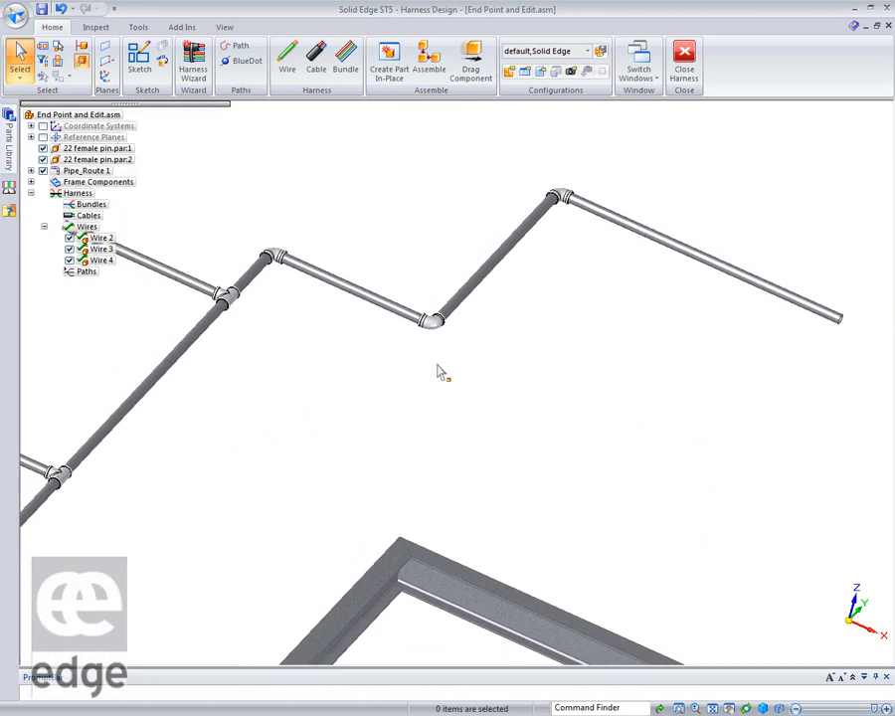
- Edit the long straight pipe between the two tees, accepting piping attributes DIN, 20 mm and Tube - 25 x 2 - EN 10216-1
{"action": "left_click", "coordinate": [257, 290]}
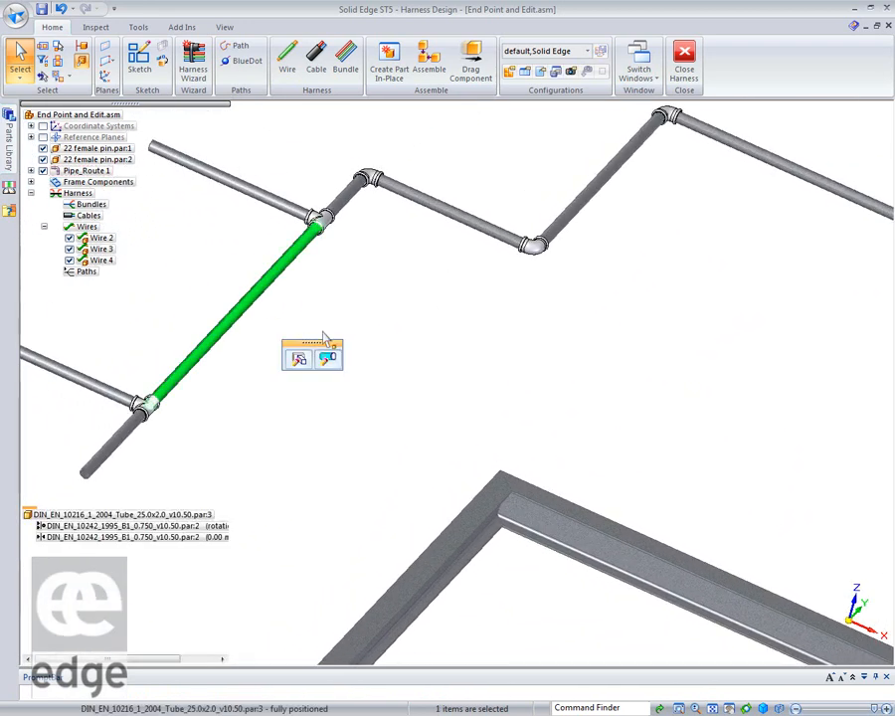
{"action": "left_click", "coordinate": [328, 358]}
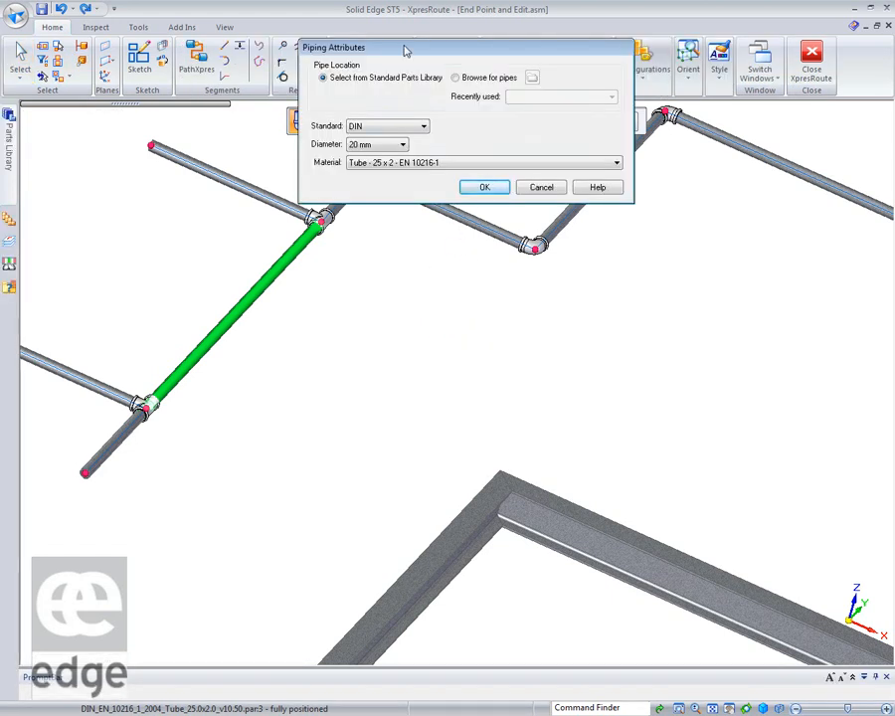
{"action": "left_click_drag", "start_coordinate": [405, 50], "coordinate": [415, 204]}
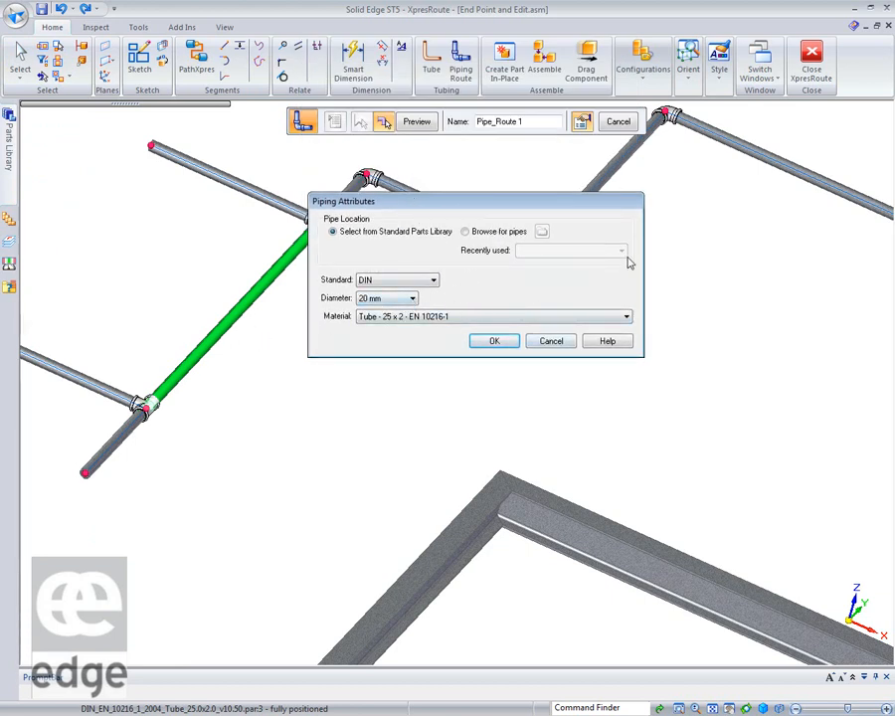
{"action": "left_click", "coordinate": [492, 341]}
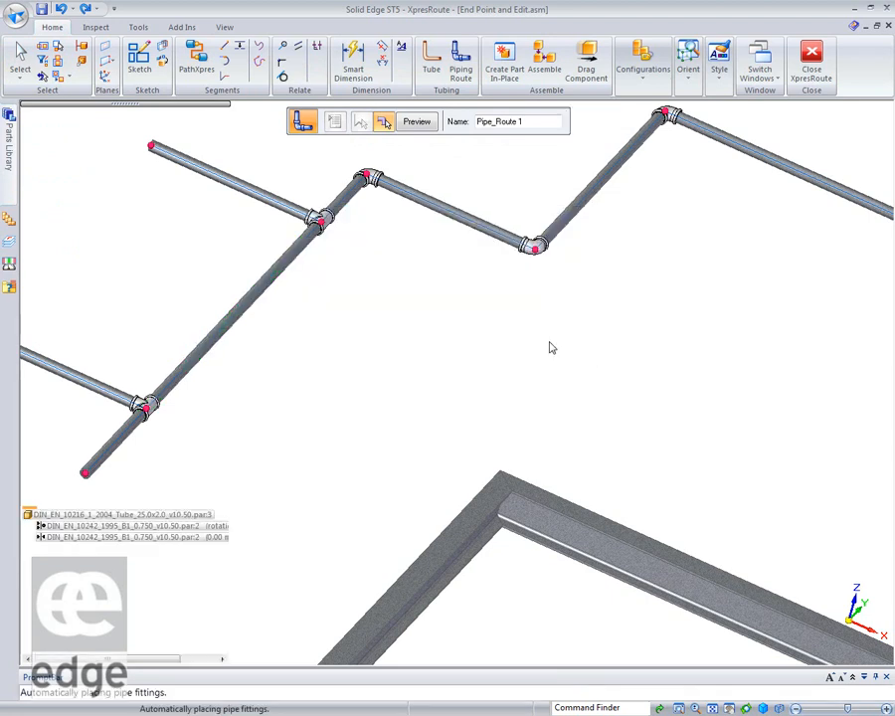
{"action": "scroll", "coordinate": [547, 337], "scroll_direction": "up", "scroll_amount": 4}
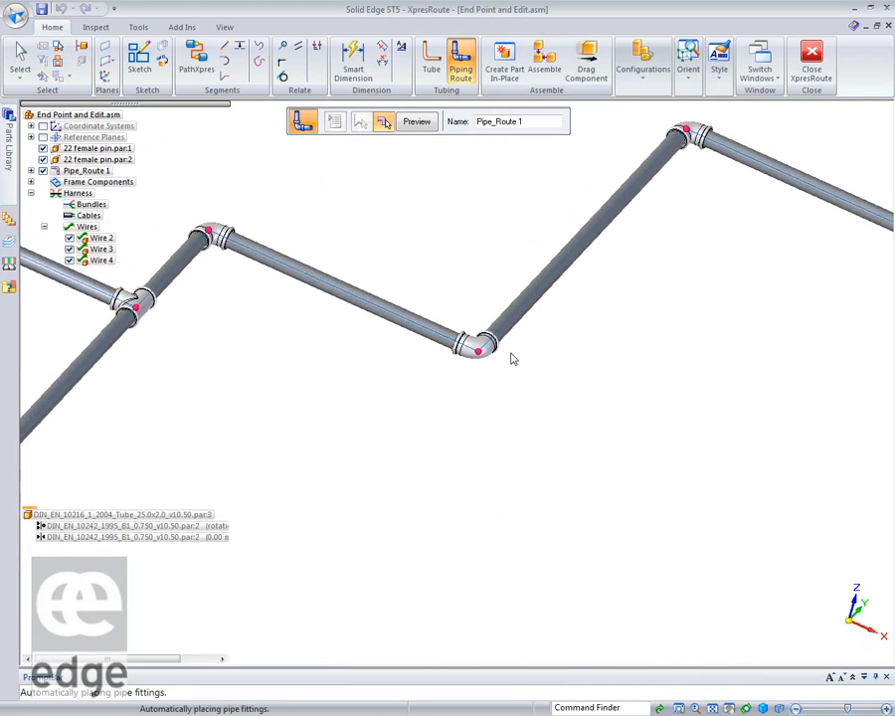
{"action": "left_click", "coordinate": [483, 346]}
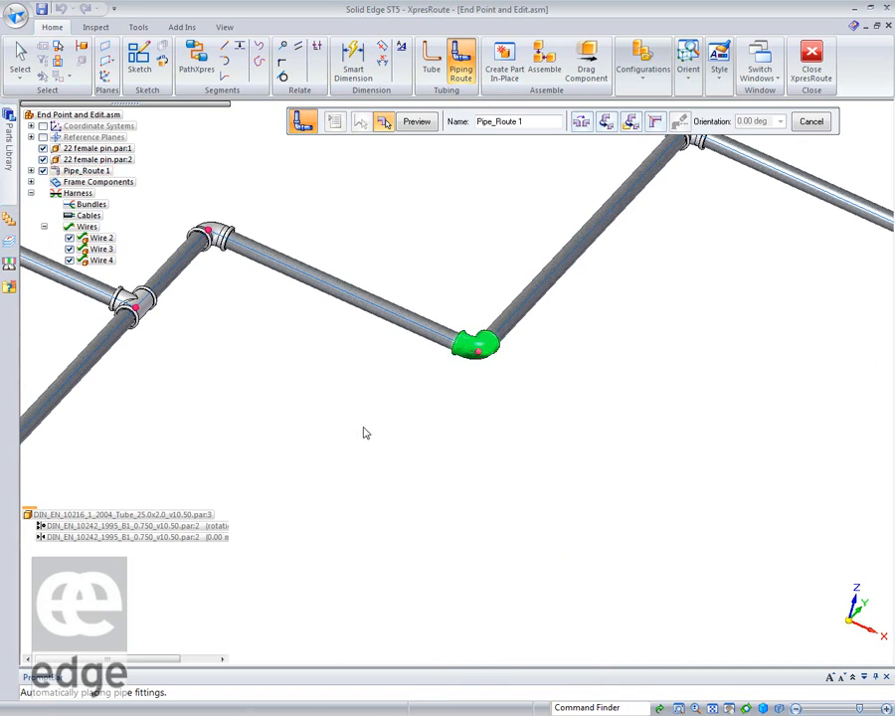
{"action": "left_click", "coordinate": [813, 123]}
- Return to the assembly, edit the middle elbow fitting directly, review the Standard Parts library's replacement fittings, and leave XpresRoute
{"action": "left_click", "coordinate": [812, 68]}
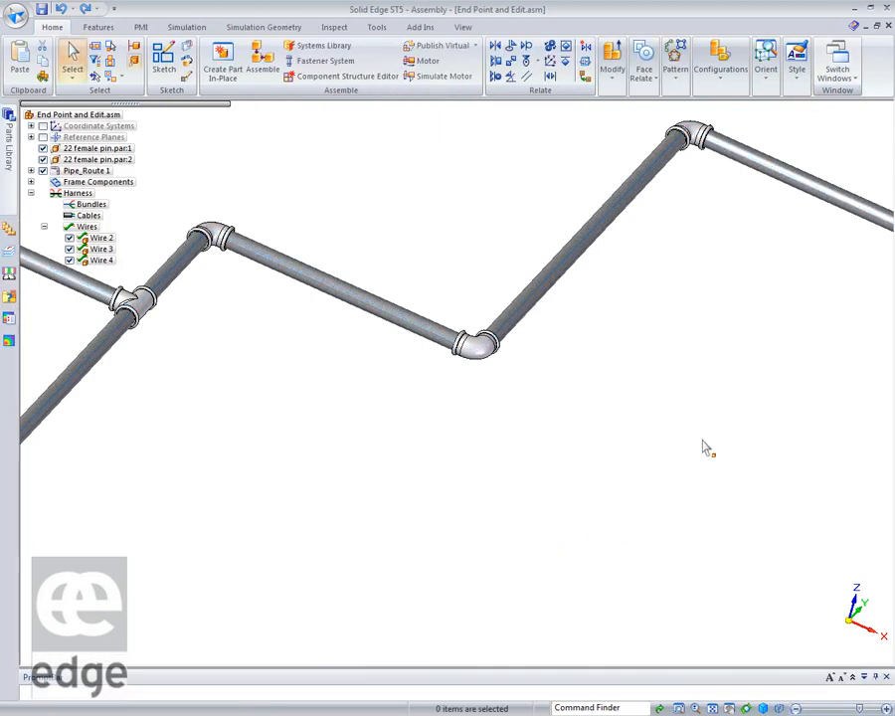
{"action": "left_click", "coordinate": [477, 350]}
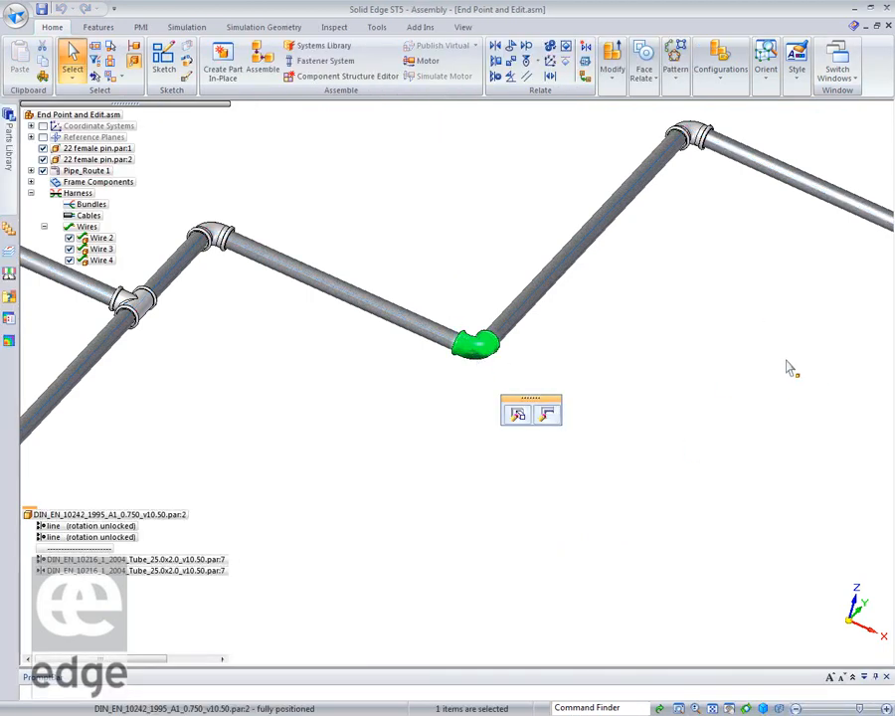
{"action": "left_click", "coordinate": [546, 415]}
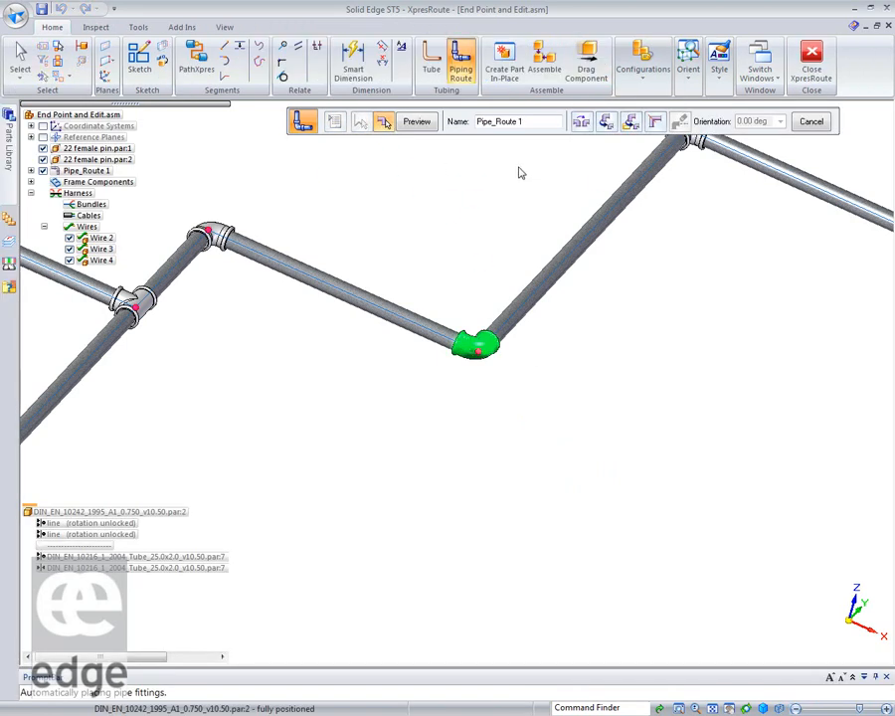
{"action": "left_click", "coordinate": [608, 122]}
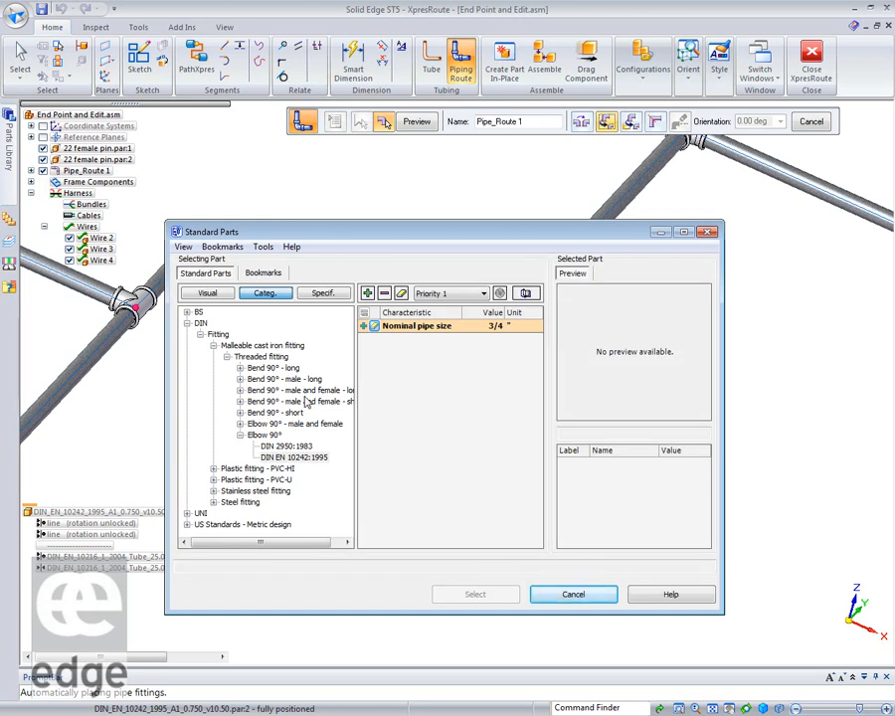
{"action": "left_click", "coordinate": [582, 595]}
{"action": "scroll", "coordinate": [605, 386], "scroll_direction": "down", "scroll_amount": 3}
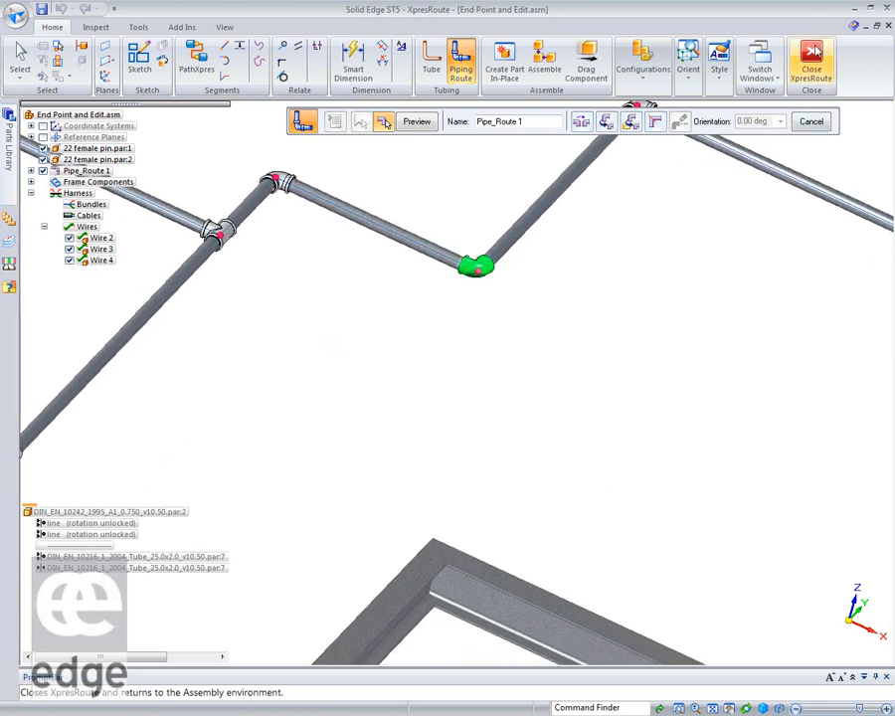
{"action": "left_click", "coordinate": [812, 61]}
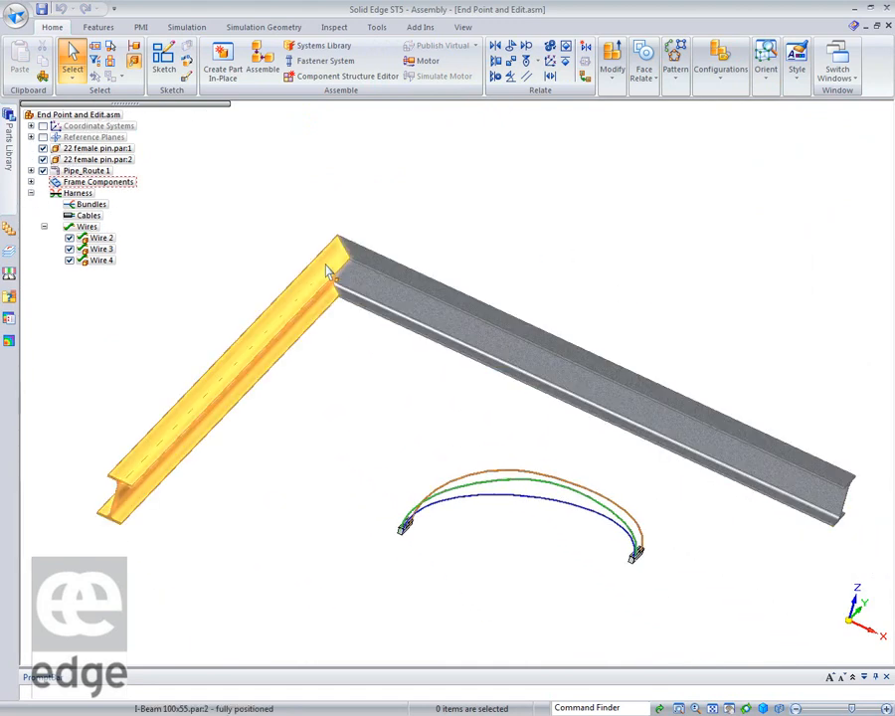
- Edit the end conditions of the longer I-beam, choosing only the corner handle it shares with the other beam
{"action": "left_click", "coordinate": [503, 309]}
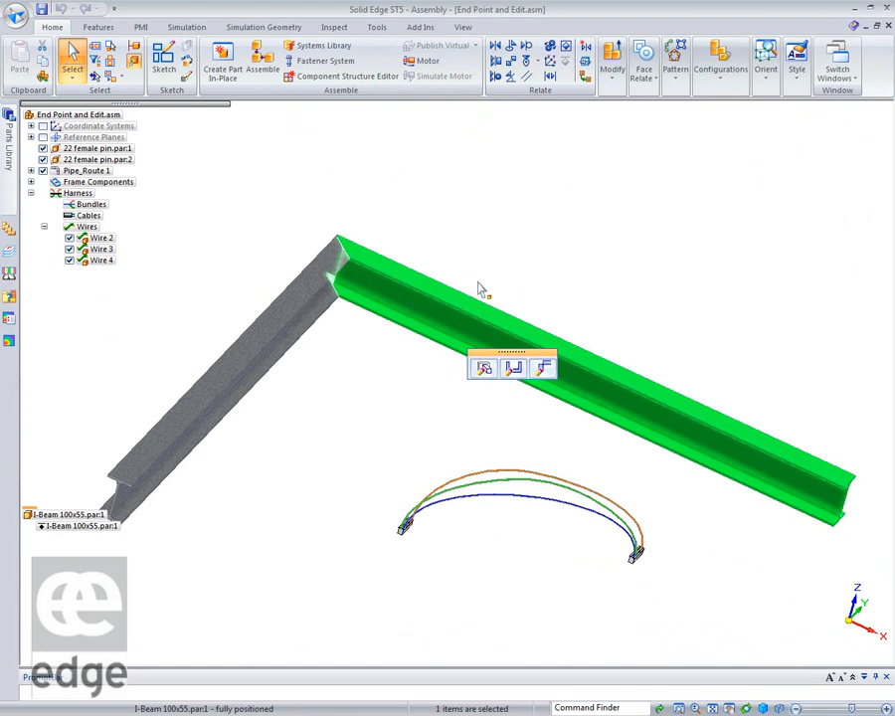
{"action": "left_click", "coordinate": [544, 371]}
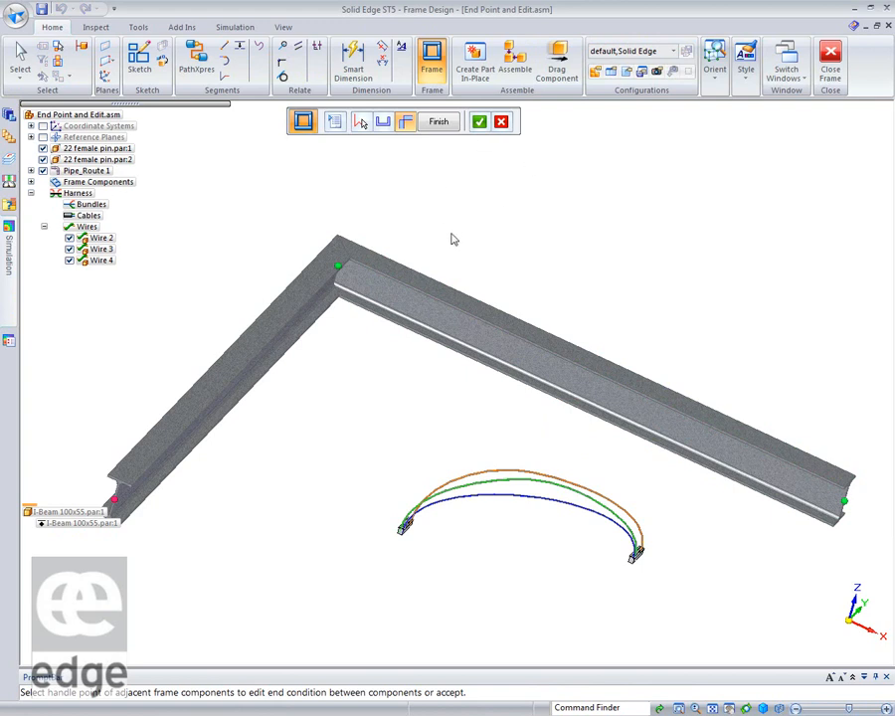
{"action": "left_click", "coordinate": [502, 122]}
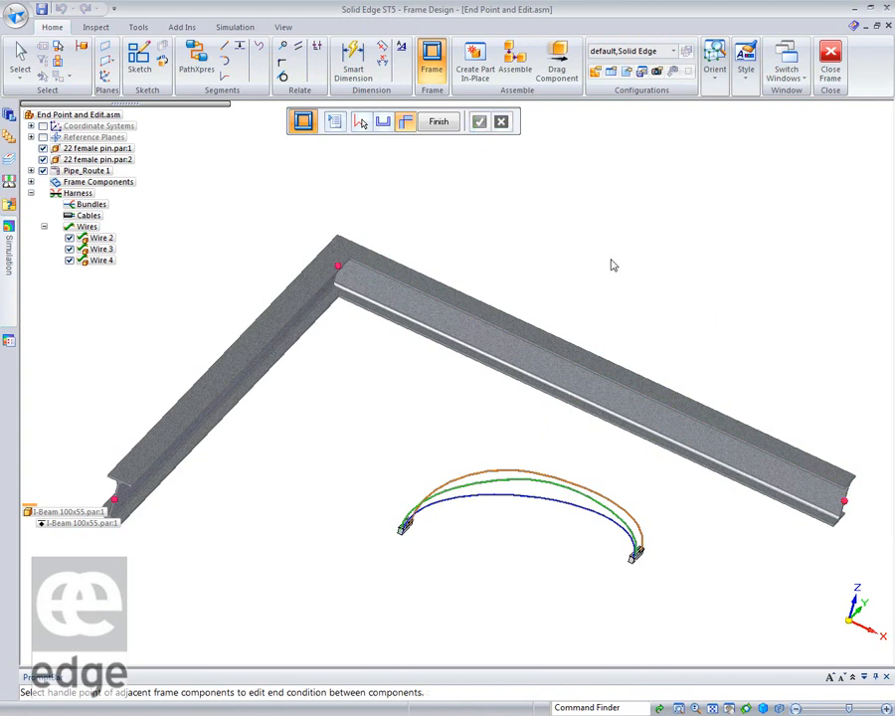
{"action": "left_click", "coordinate": [338, 268]}
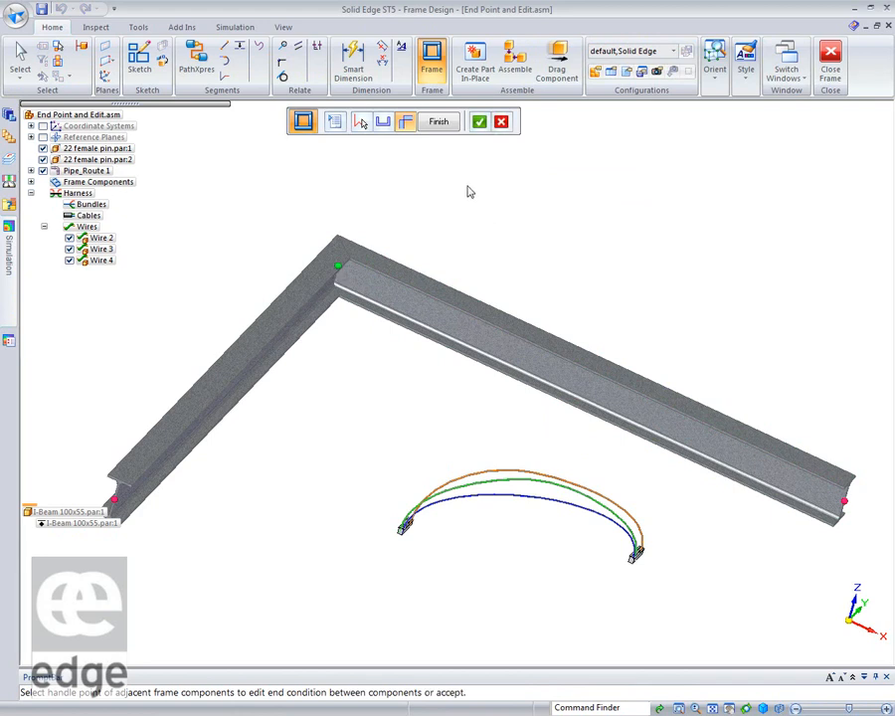
{"action": "left_click", "coordinate": [406, 123]}
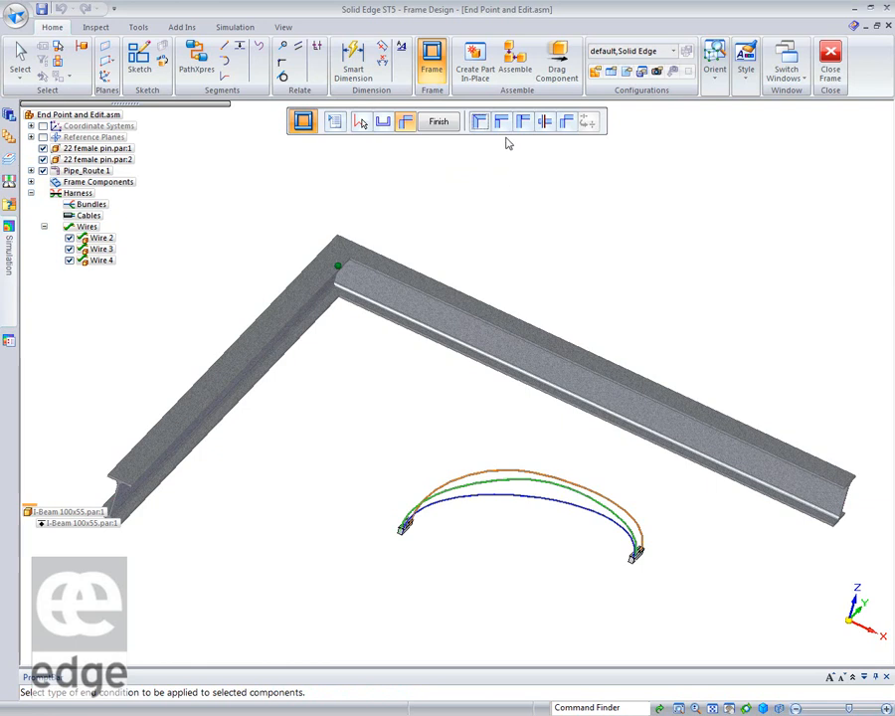
- Try one butt-style end condition at the I-beam corner, apply the opposite butt arrangement instead, and close Frame Design
{"action": "left_click", "coordinate": [501, 123]}
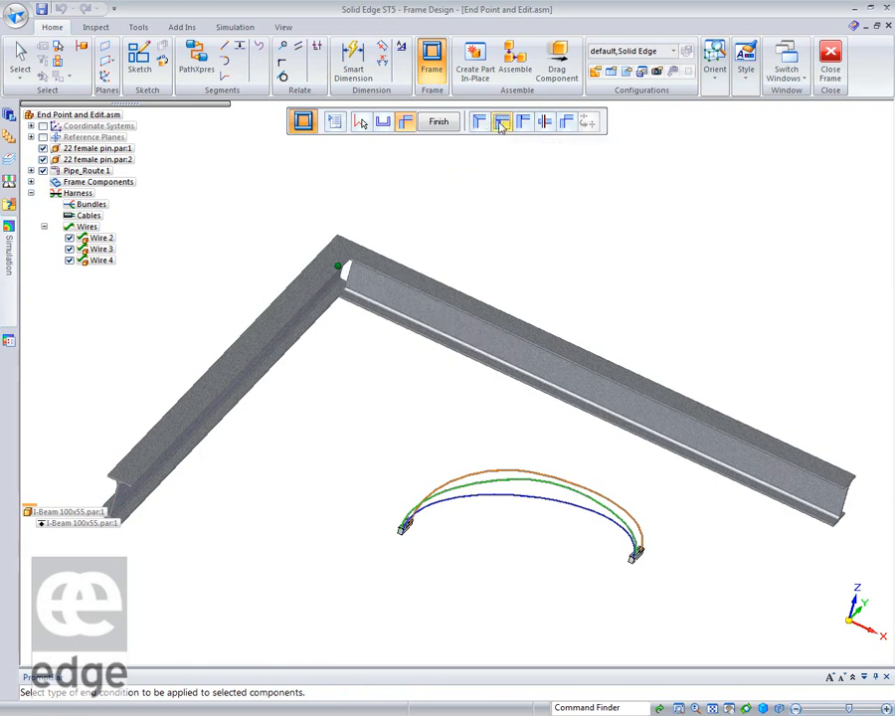
{"action": "left_click", "coordinate": [525, 122]}
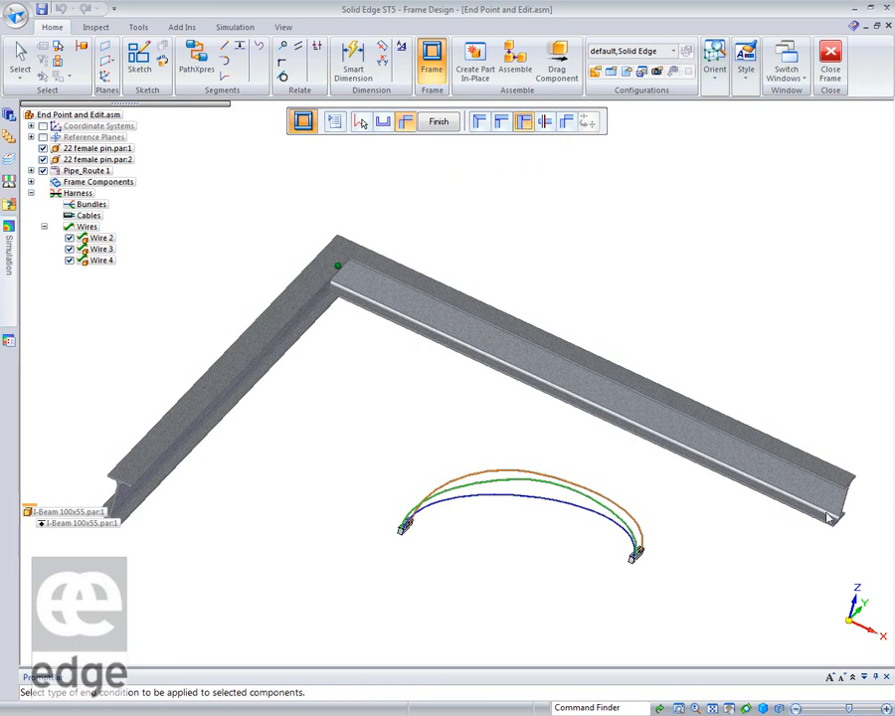
{"action": "scroll", "coordinate": [489, 209], "scroll_direction": "down", "scroll_amount": 1}
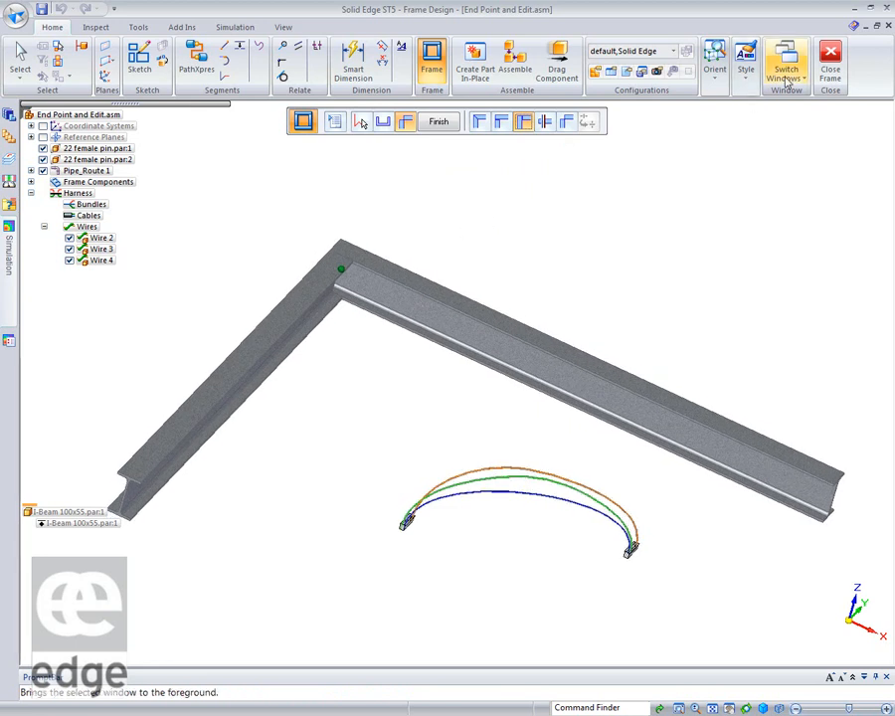
{"action": "left_click", "coordinate": [830, 62]}
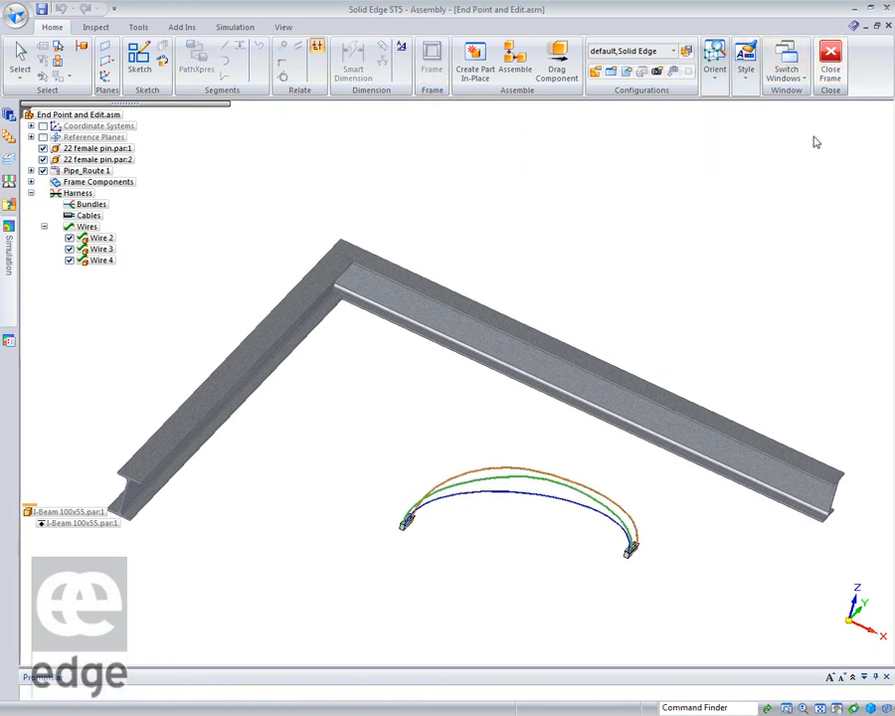
- Switch to the 1-Frame.asm assembly and expand Frame_2 to show its members
{"action": "left_click", "coordinate": [852, 72]}
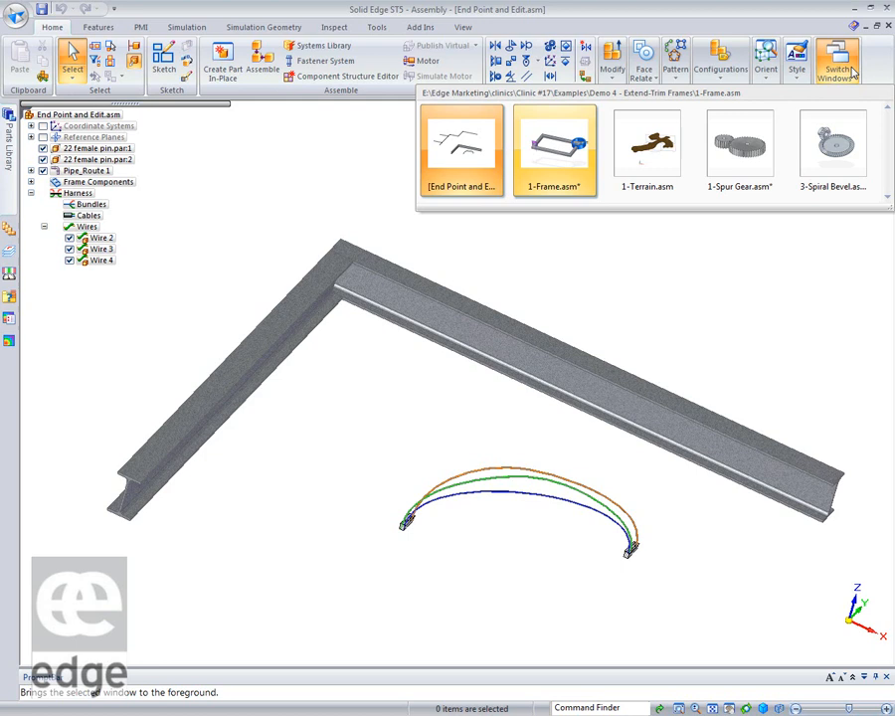
{"action": "left_click", "coordinate": [515, 159]}
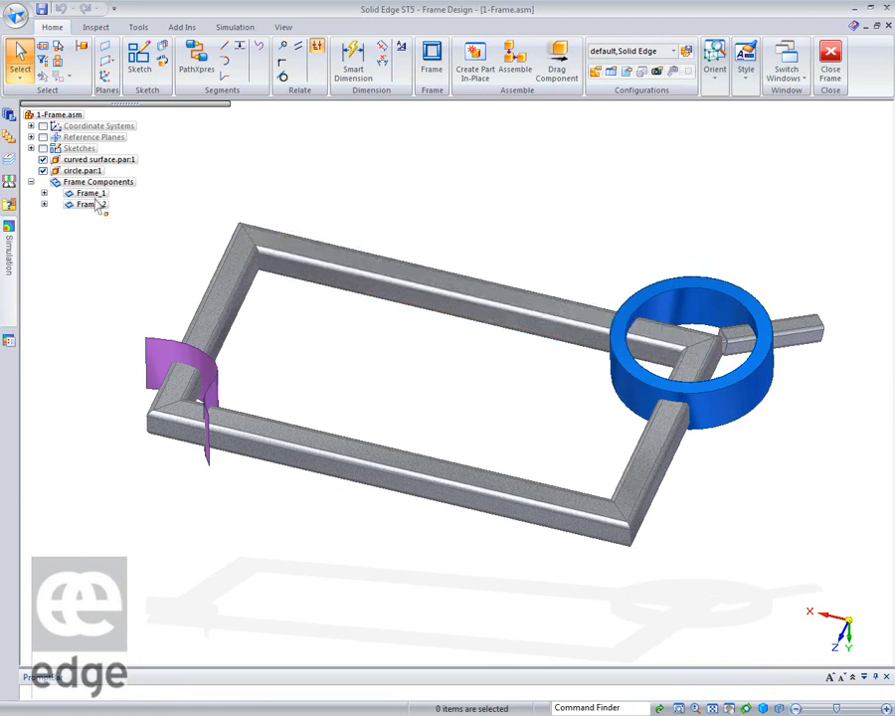
{"action": "left_click", "coordinate": [44, 204]}
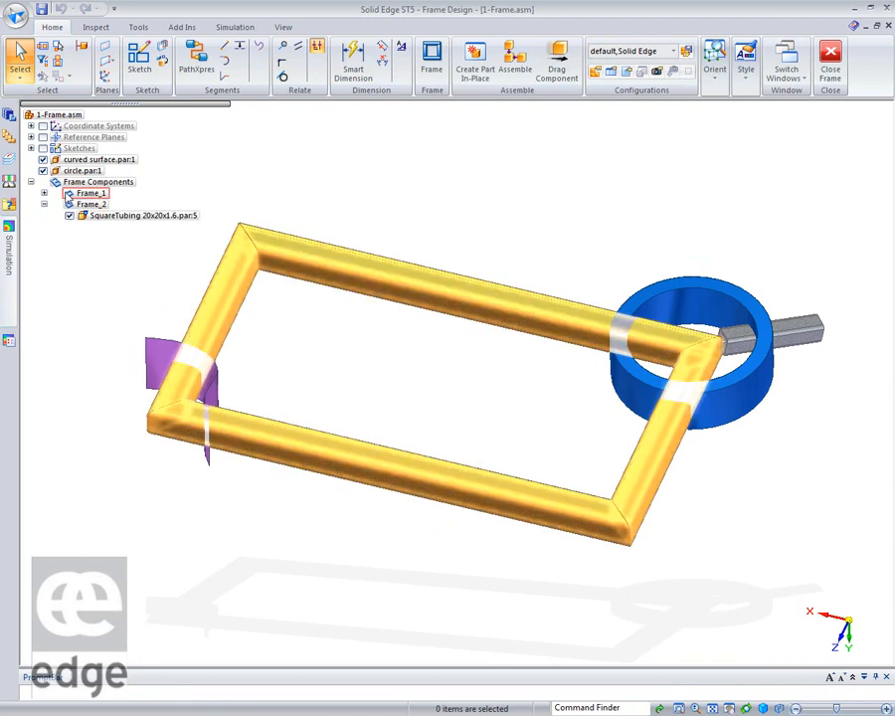
- Edit the end conditions of Frame_1, choosing only the corner handle enclosed by the purple curved surface and keeping the frame options unchanged
{"action": "left_click", "coordinate": [91, 193]}
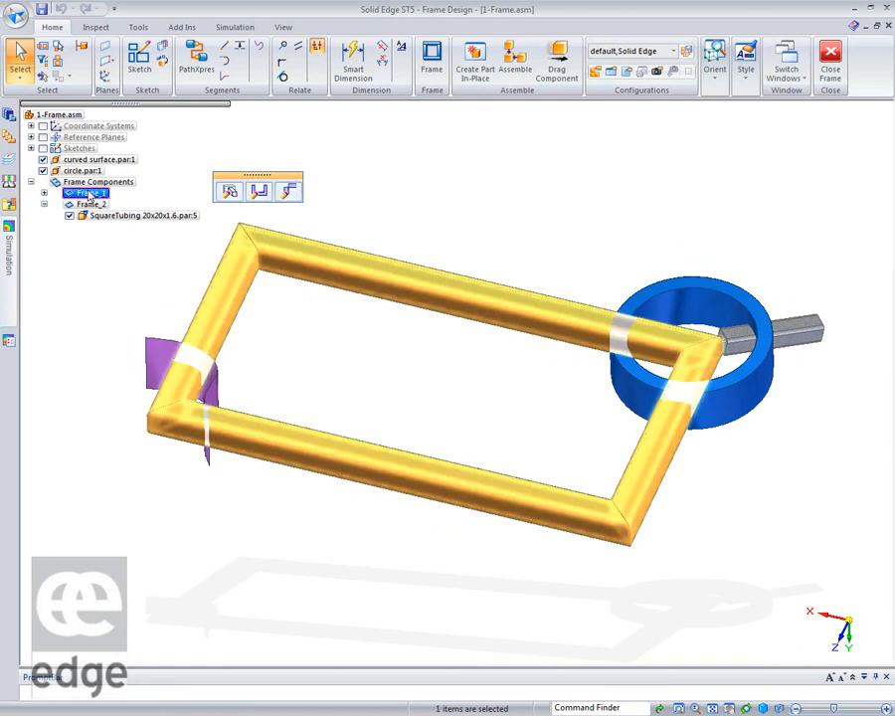
{"action": "left_click", "coordinate": [290, 193]}
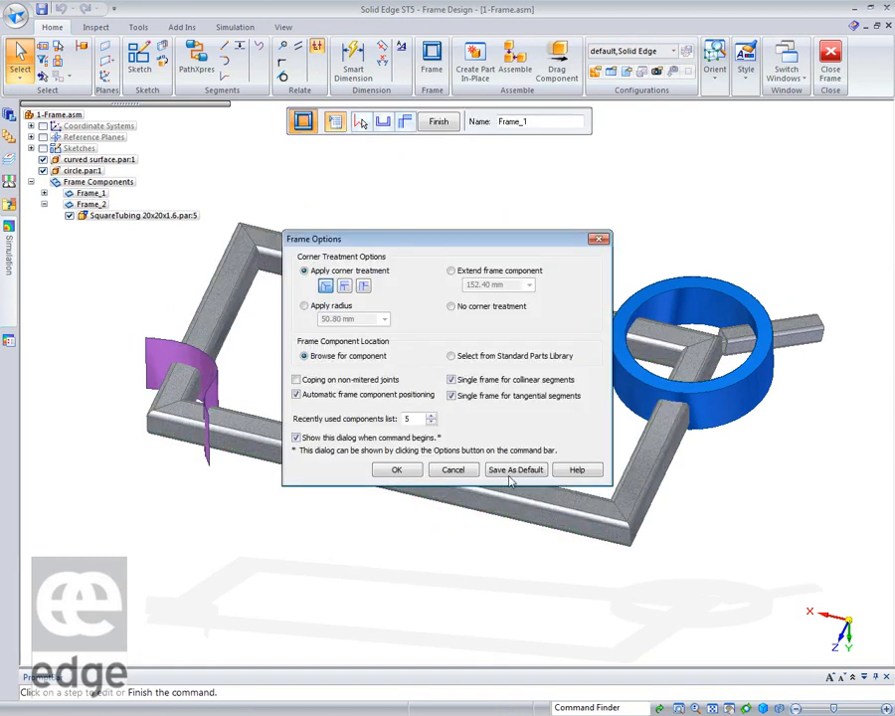
{"action": "left_click", "coordinate": [453, 470]}
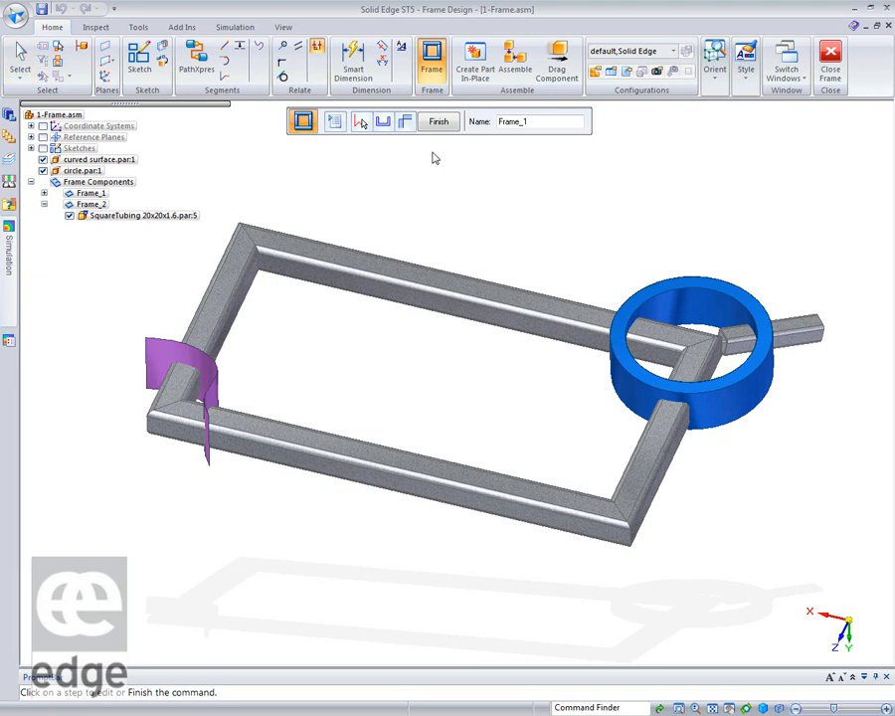
{"action": "left_click", "coordinate": [406, 124]}
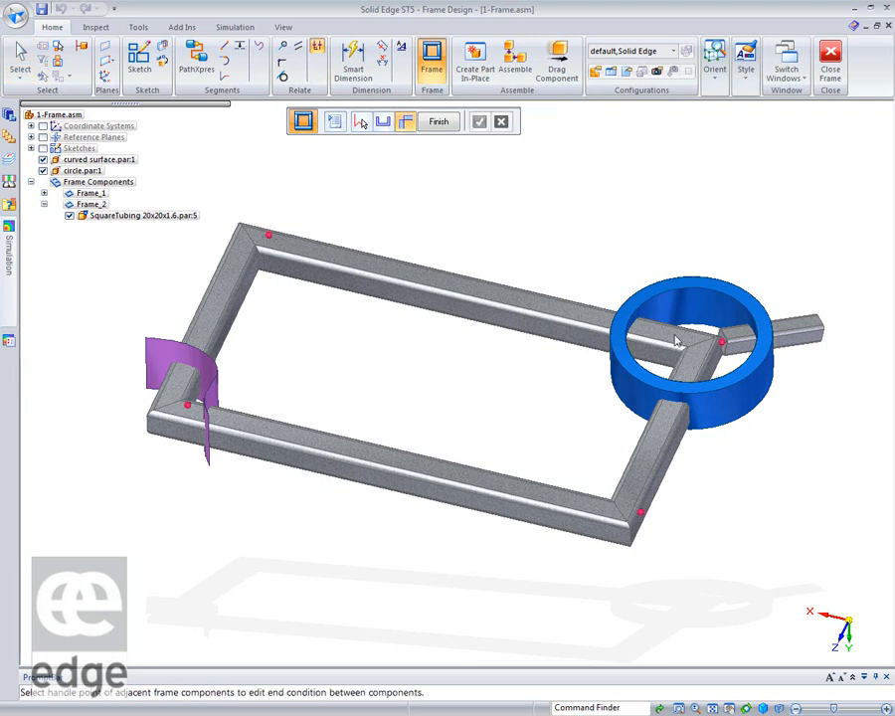
{"action": "middle_click_drag", "start_coordinate": [652, 540], "coordinate": [406, 386]}
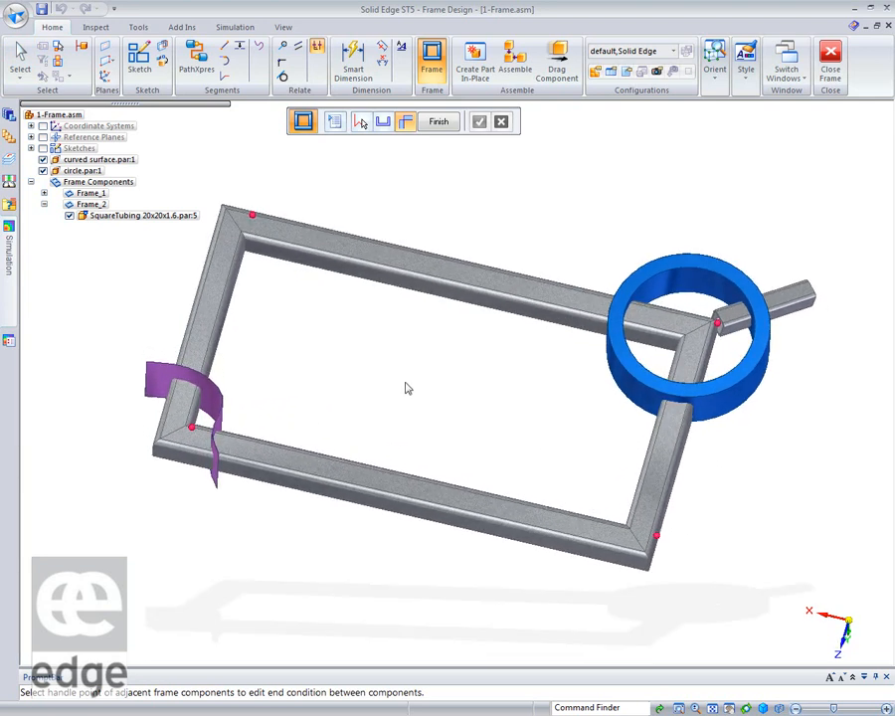
{"action": "left_click", "coordinate": [192, 428]}
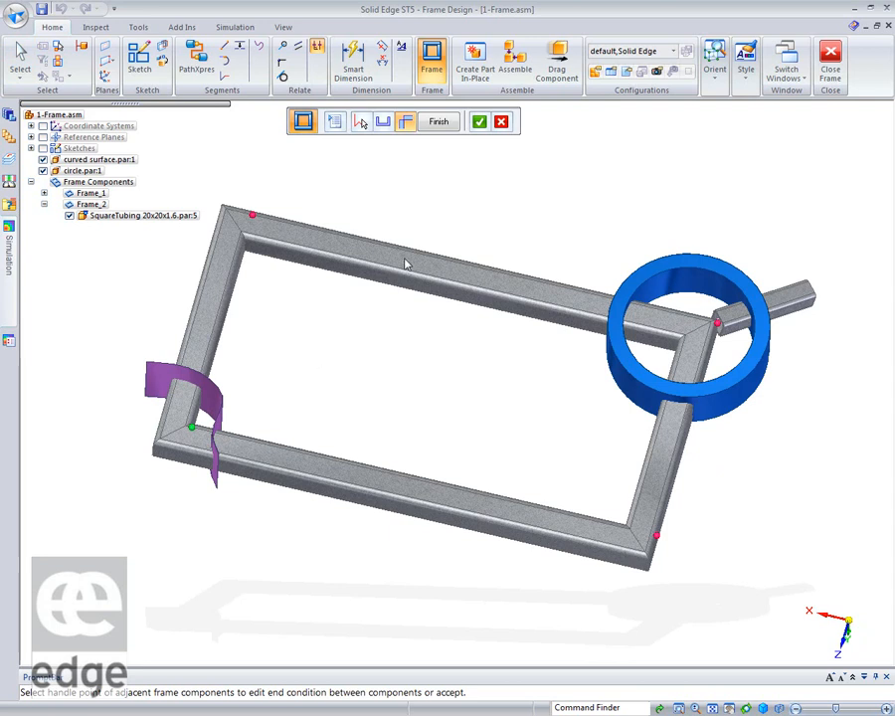
{"action": "left_click", "coordinate": [477, 121]}
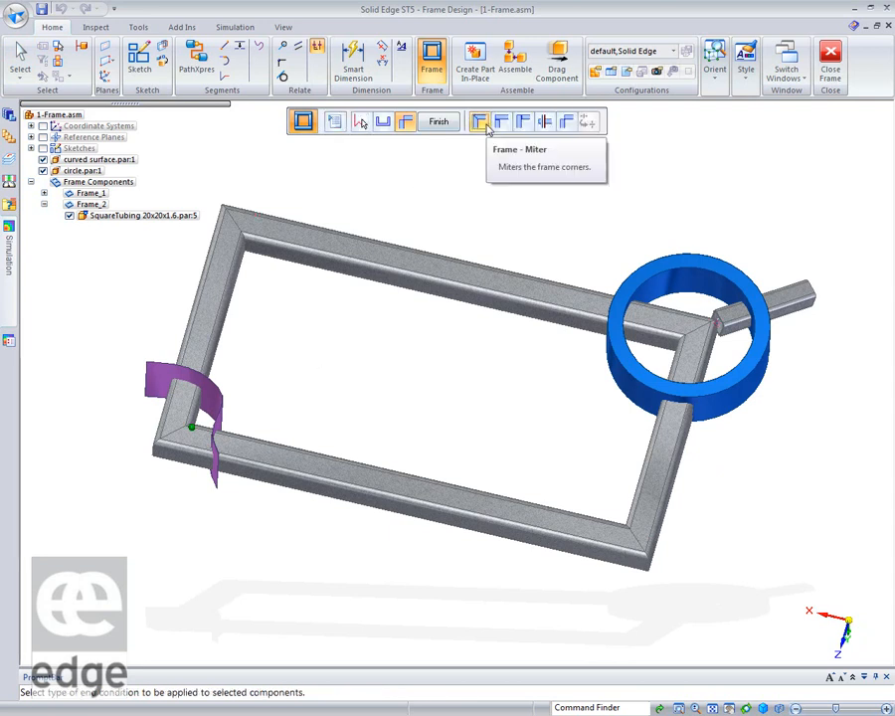
- Trim both Frame_1 members meeting at the chosen corner to the purple curved surface and leave the Frame command
{"action": "left_click", "coordinate": [546, 121]}
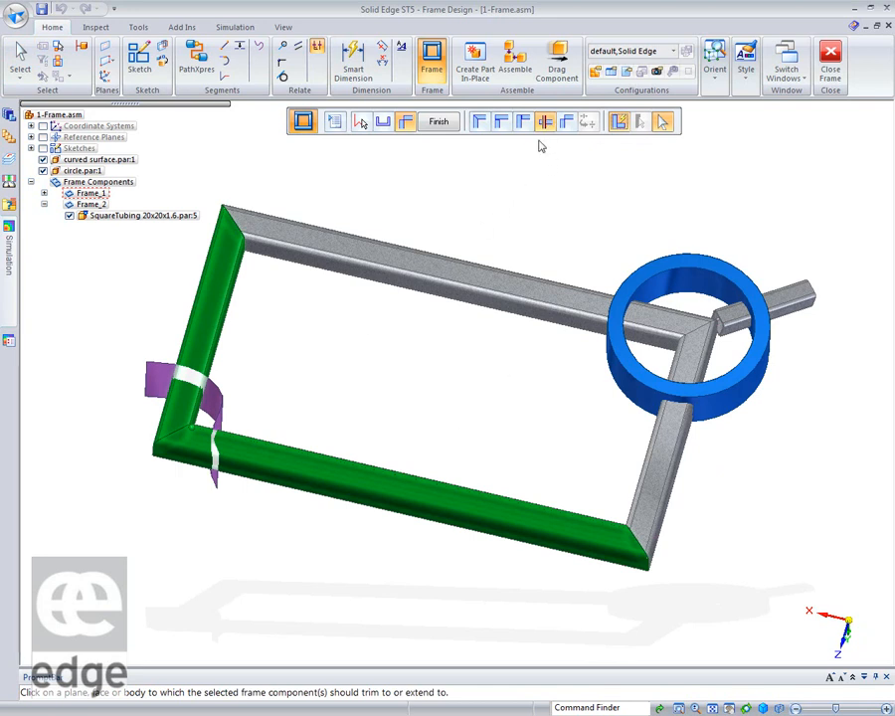
{"action": "left_click", "coordinate": [621, 128]}
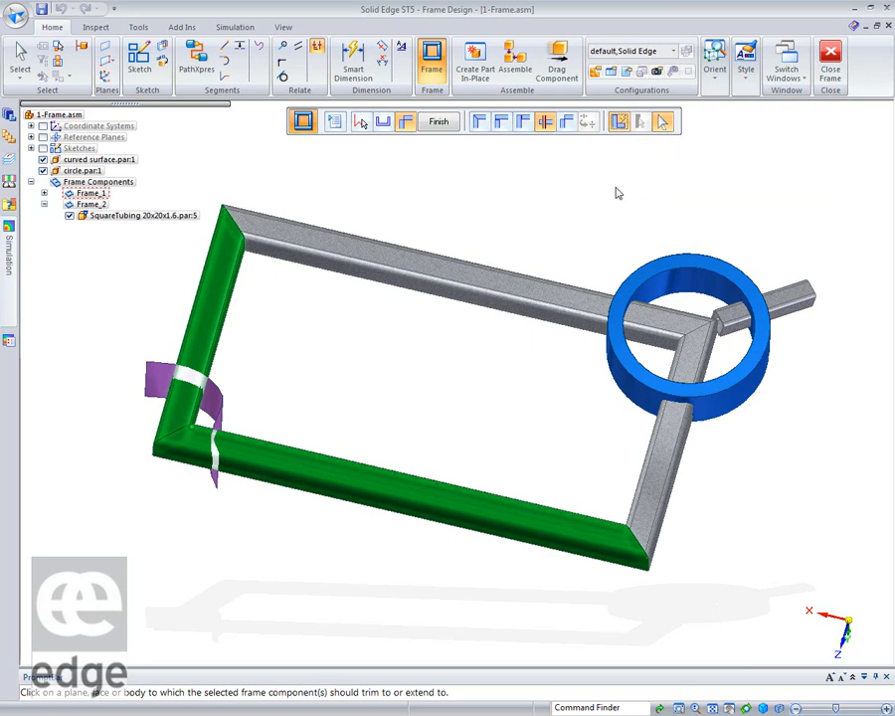
{"action": "middle_click_drag", "start_coordinate": [430, 362], "coordinate": [390, 336]}
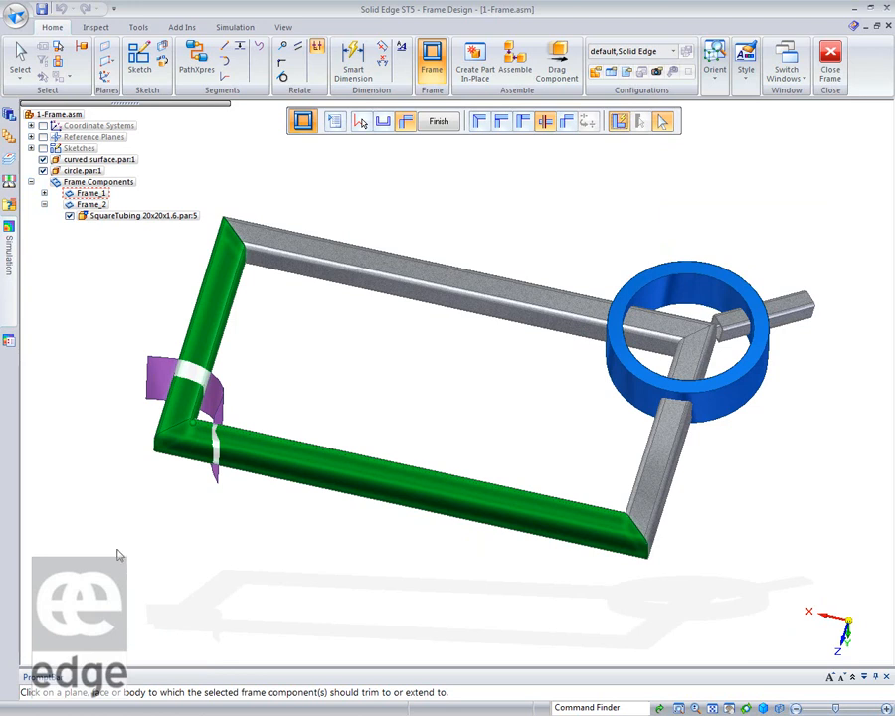
{"action": "left_click", "coordinate": [156, 384]}
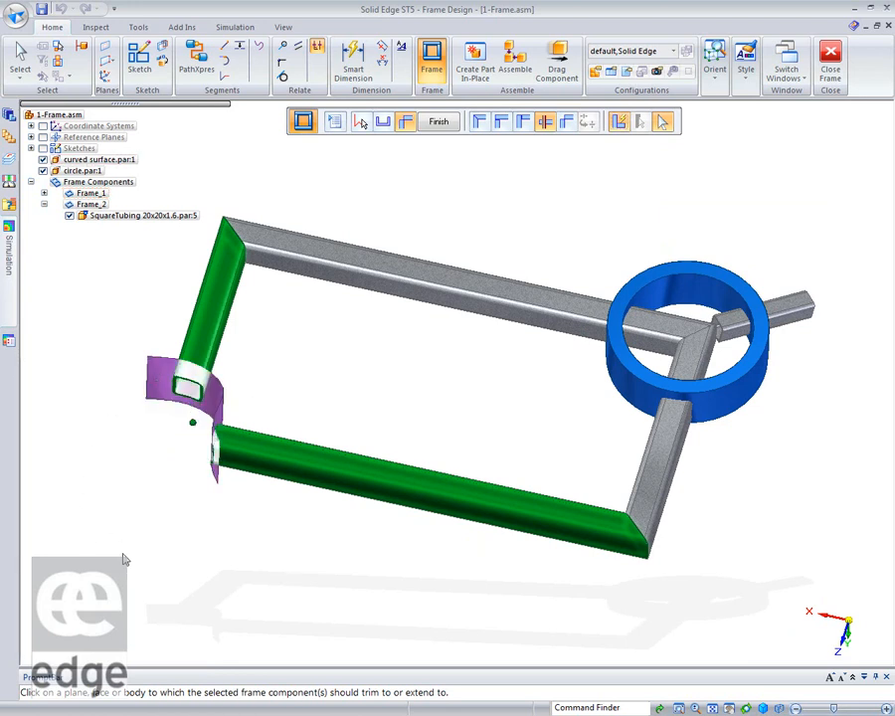
{"action": "key", "text": "Escape"}
{"action": "key", "text": "Escape"}
{"action": "middle_click_drag", "start_coordinate": [113, 550], "coordinate": [111, 547]}
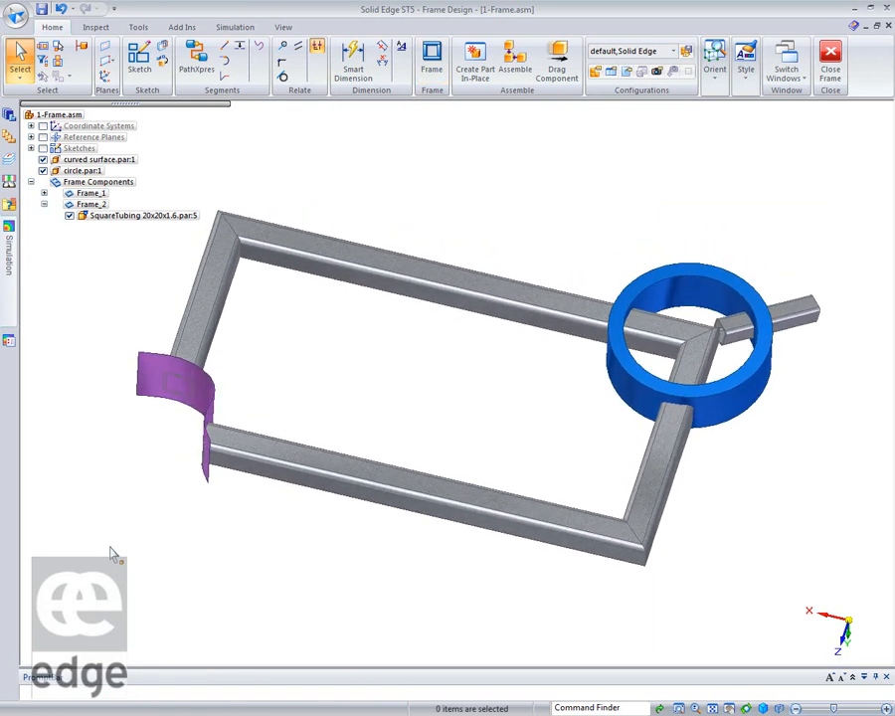
- Edit the end conditions of Frame_1 again, choosing only the corner handle inside the blue ring
{"action": "middle_click_drag", "start_coordinate": [278, 568], "coordinate": [217, 506]}
{"action": "middle_click_drag", "start_coordinate": [351, 352], "coordinate": [352, 354]}
{"action": "middle_click_drag", "start_coordinate": [304, 555], "coordinate": [344, 350]}
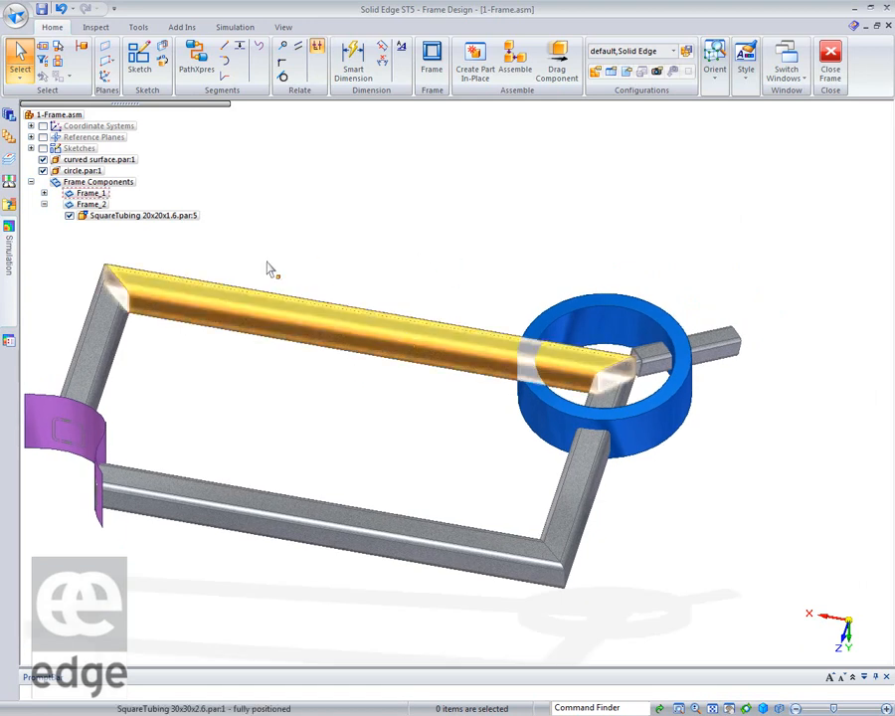
{"action": "left_click", "coordinate": [94, 195]}
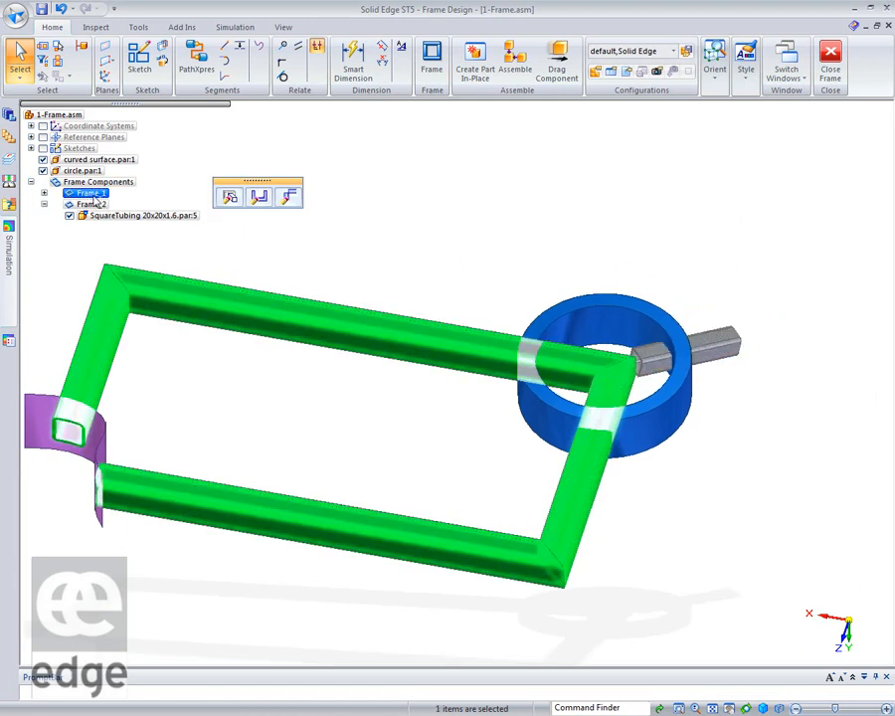
{"action": "left_click", "coordinate": [298, 202]}
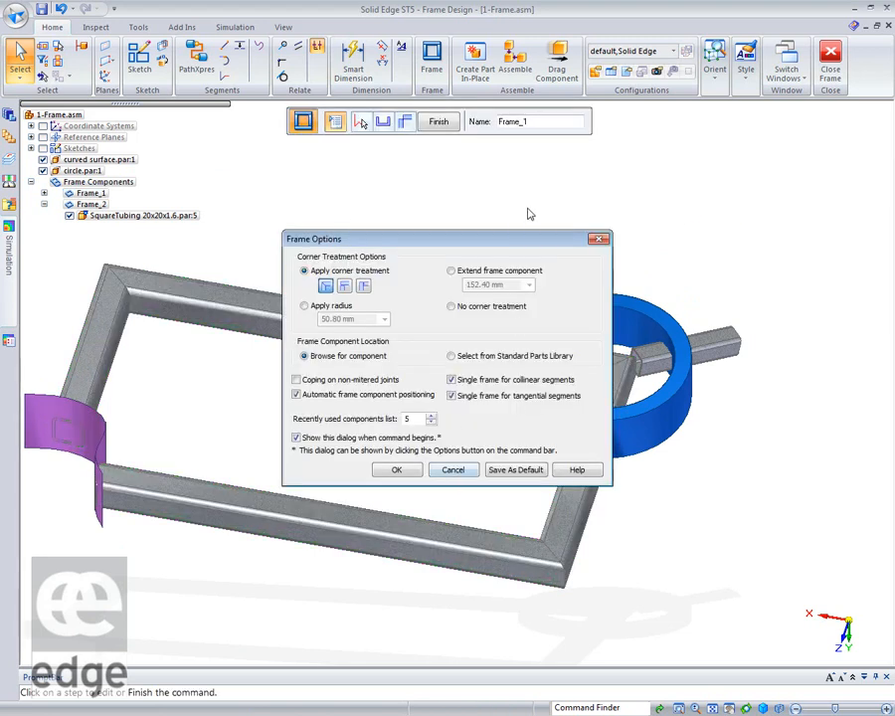
{"action": "left_click", "coordinate": [453, 471]}
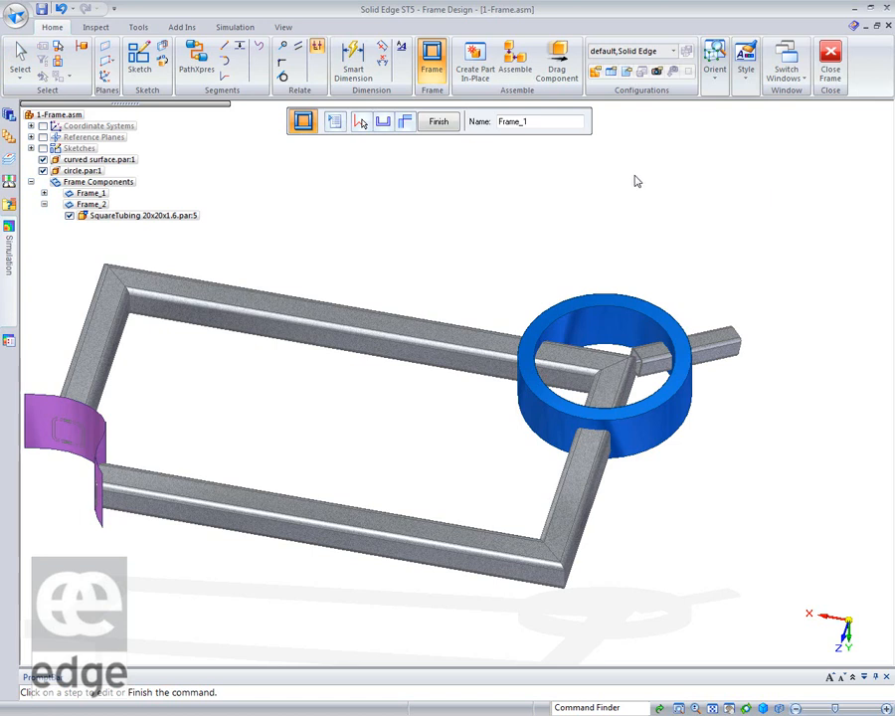
{"action": "left_click", "coordinate": [404, 122]}
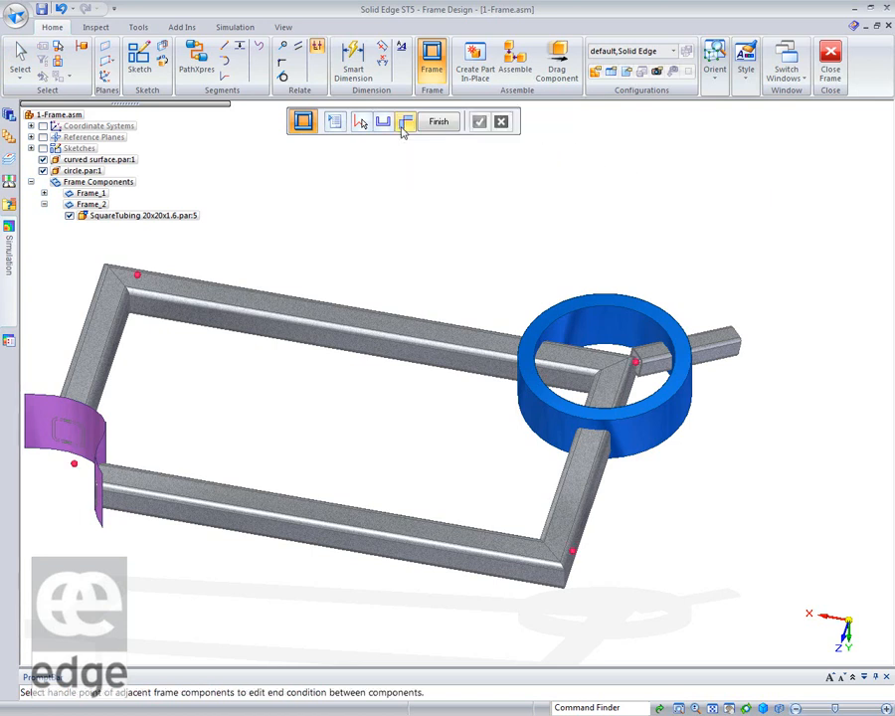
{"action": "left_click", "coordinate": [635, 363]}
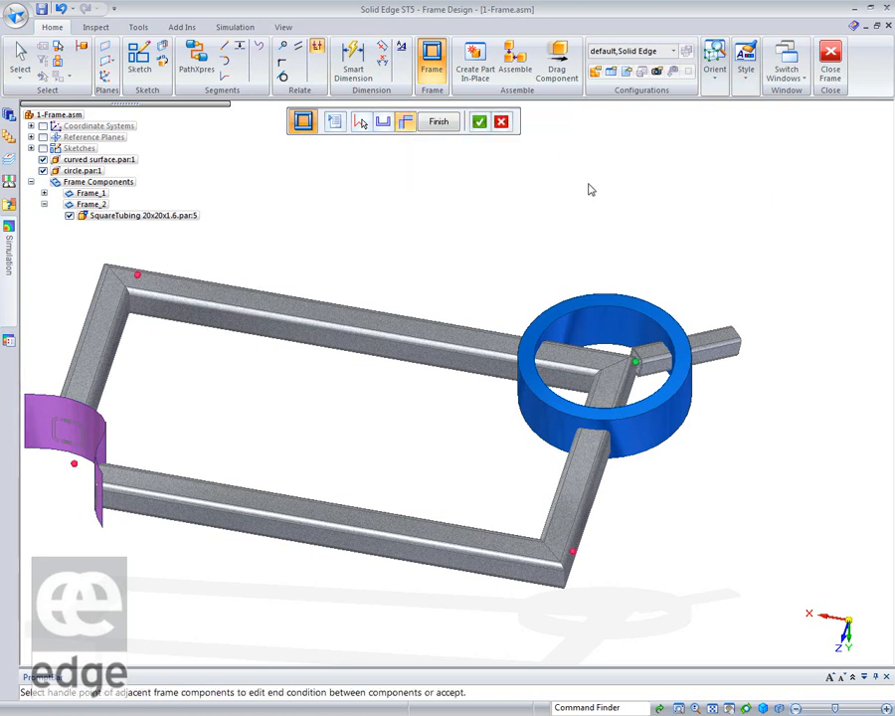
{"action": "left_click", "coordinate": [480, 122]}
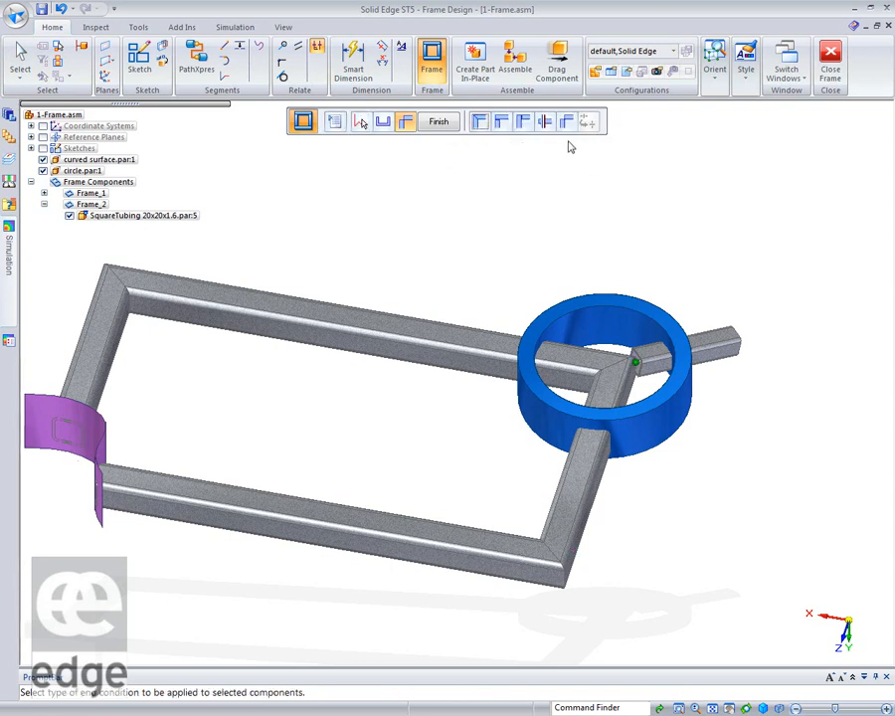
- Try limiting the trim to the long member, restore both connected members, trim them to the blue ring and finish the frame
{"action": "left_click", "coordinate": [546, 124]}
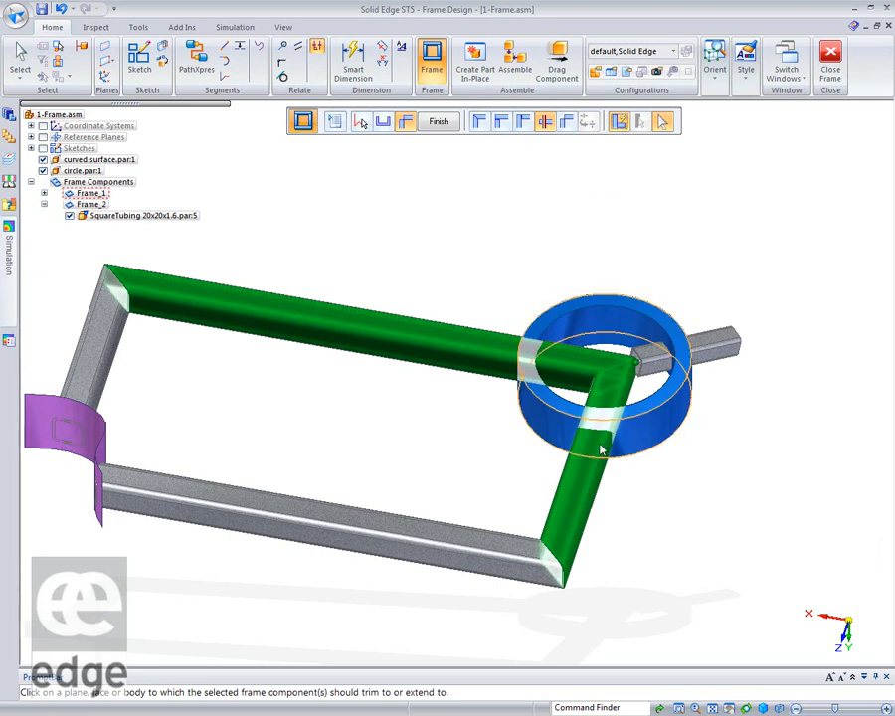
{"action": "left_click", "coordinate": [614, 127]}
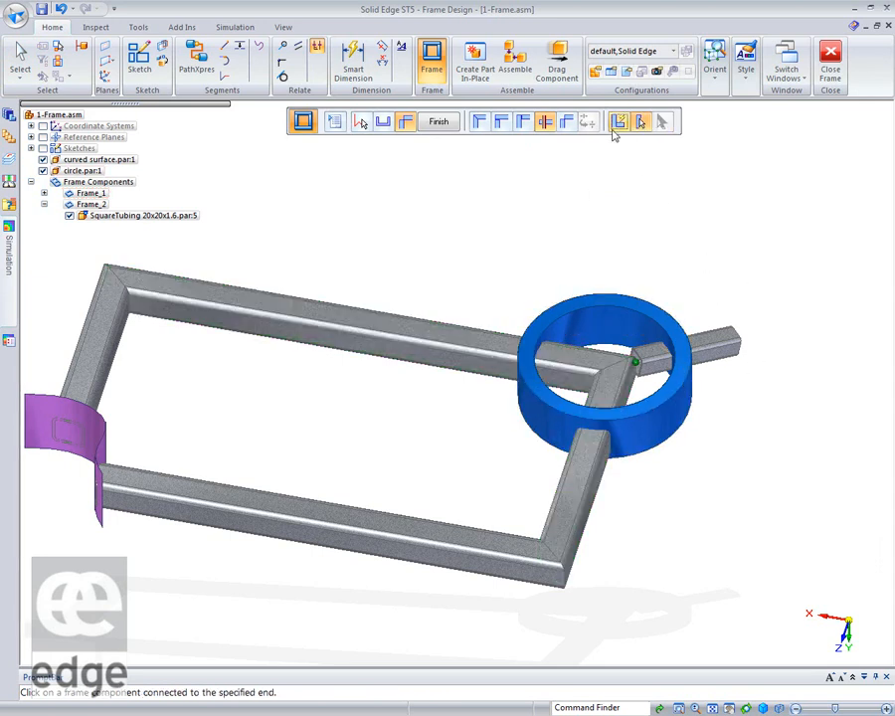
{"action": "left_click", "coordinate": [459, 360]}
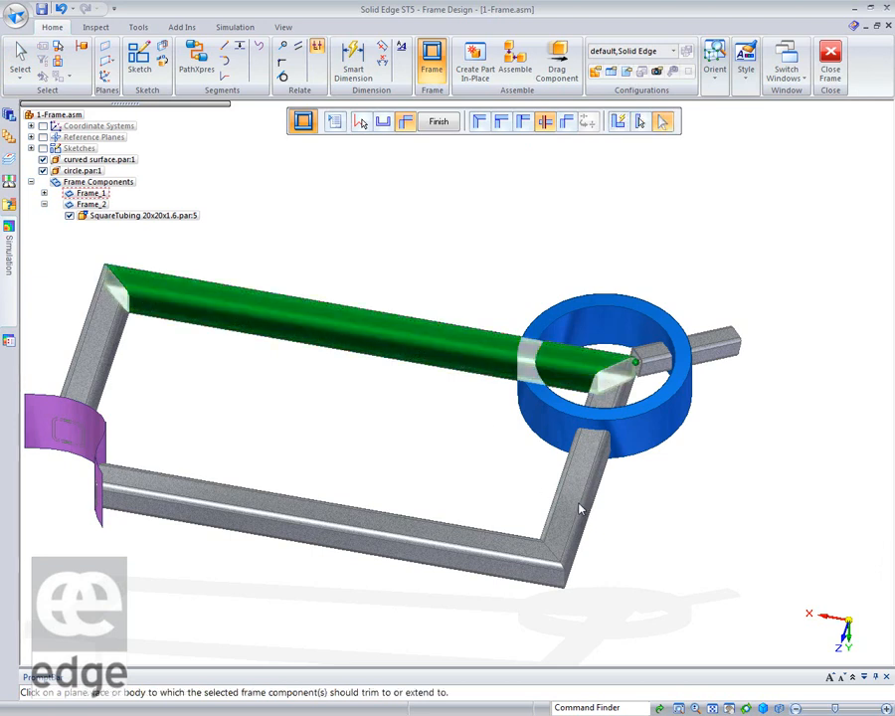
{"action": "left_click", "coordinate": [621, 123]}
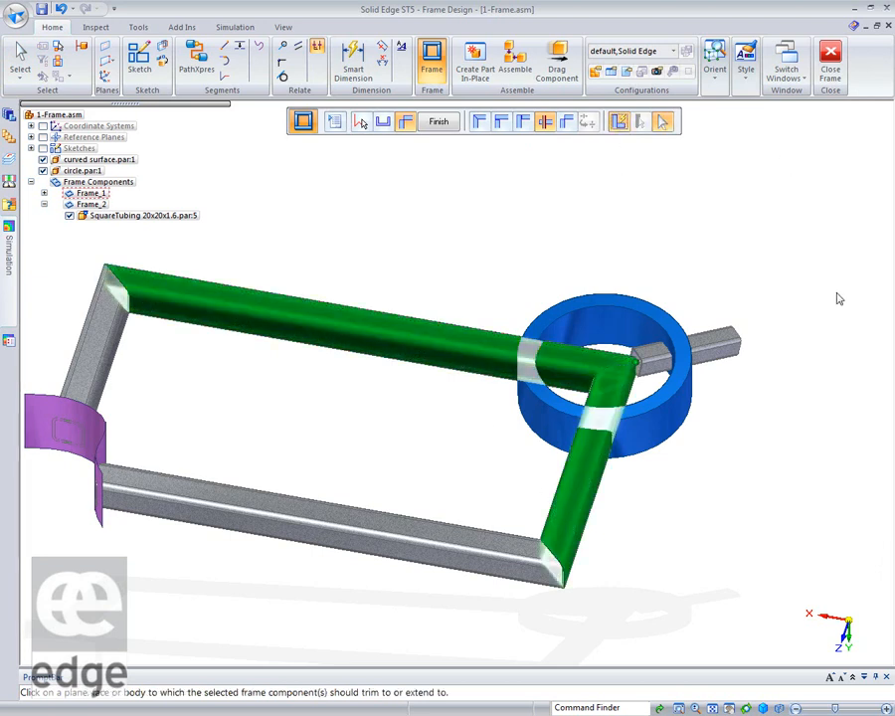
{"action": "left_click", "coordinate": [679, 415]}
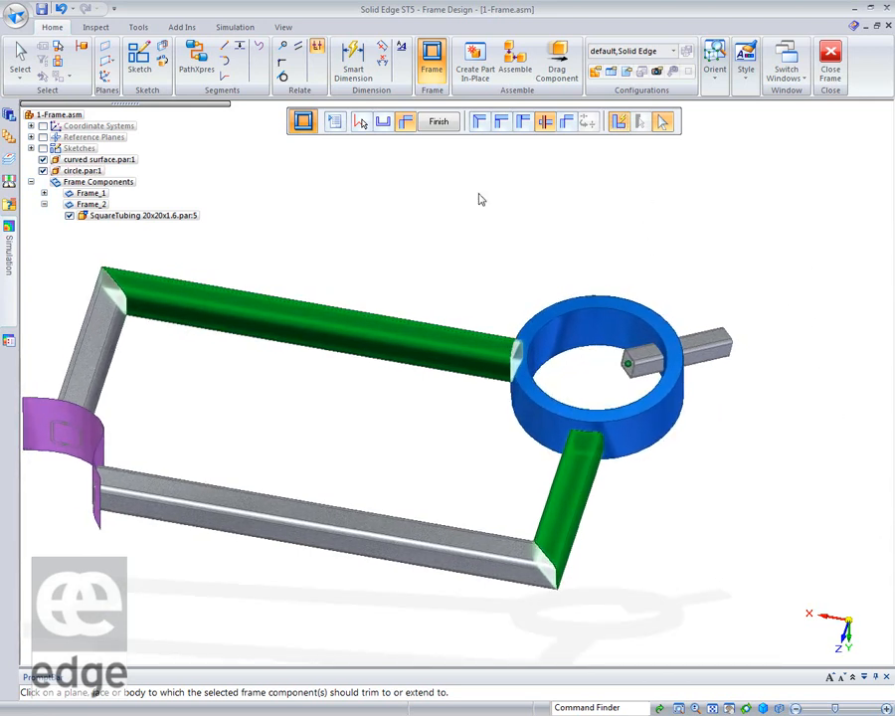
{"action": "left_click", "coordinate": [439, 122]}
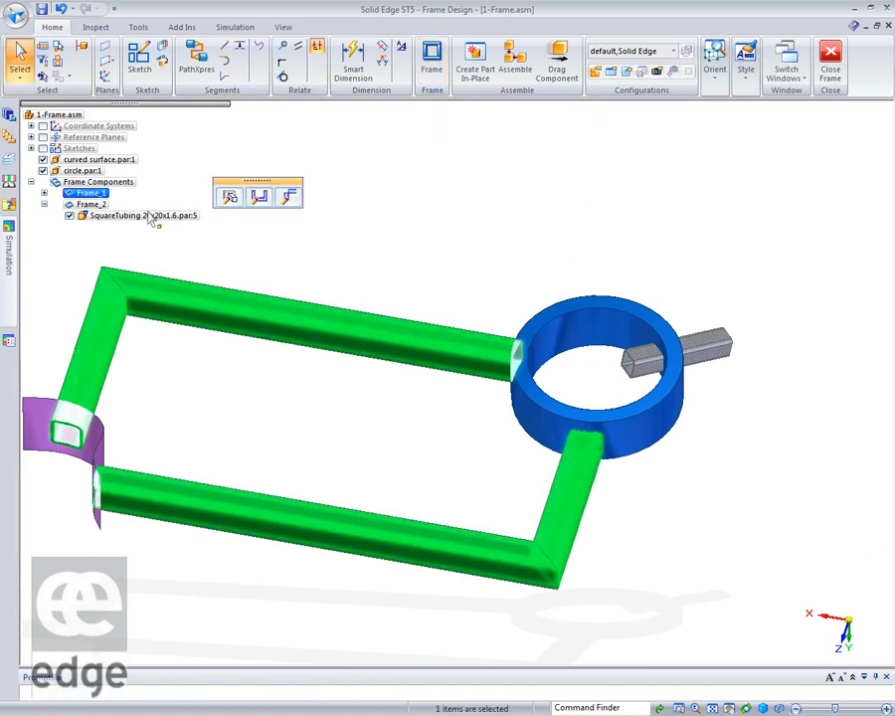
- Edit the end condition of Frame_2 at its handle inside the blue ring, trim the tube to the ring and finish
{"action": "left_click", "coordinate": [90, 204]}
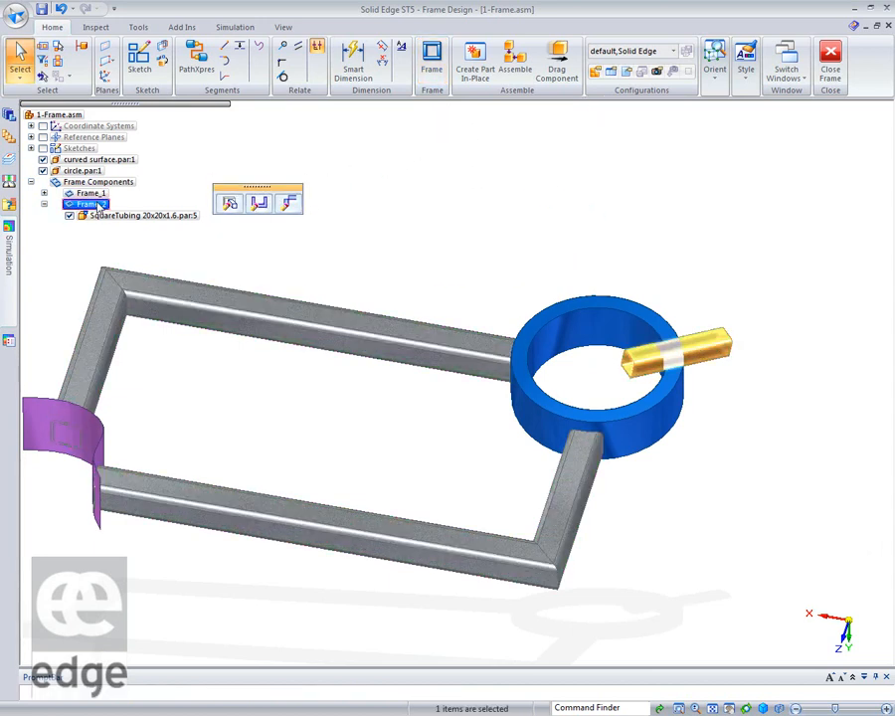
{"action": "left_click", "coordinate": [288, 203]}
{"action": "left_click", "coordinate": [453, 469]}
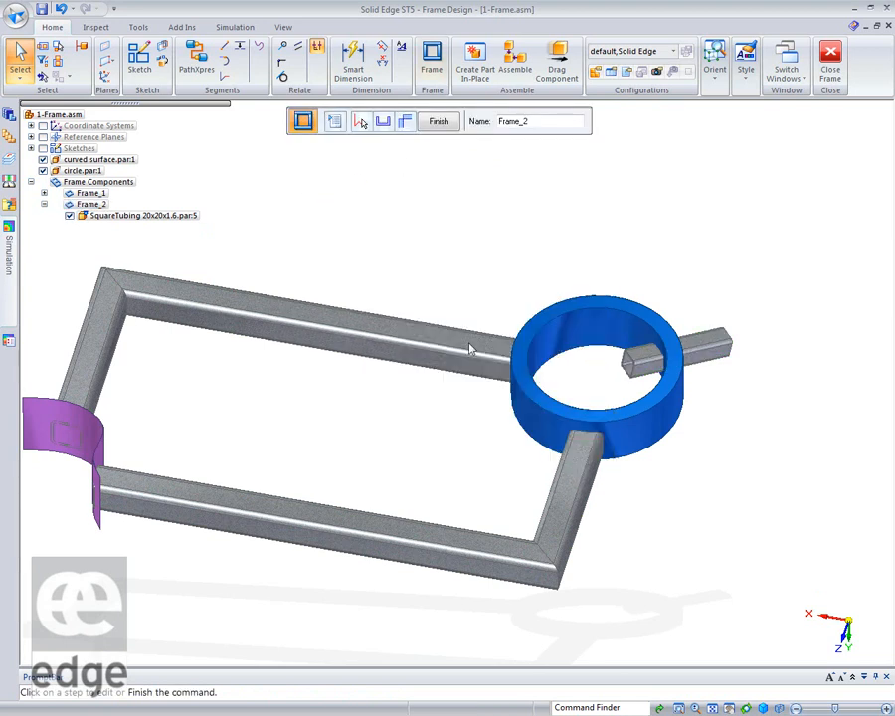
{"action": "left_click", "coordinate": [405, 121]}
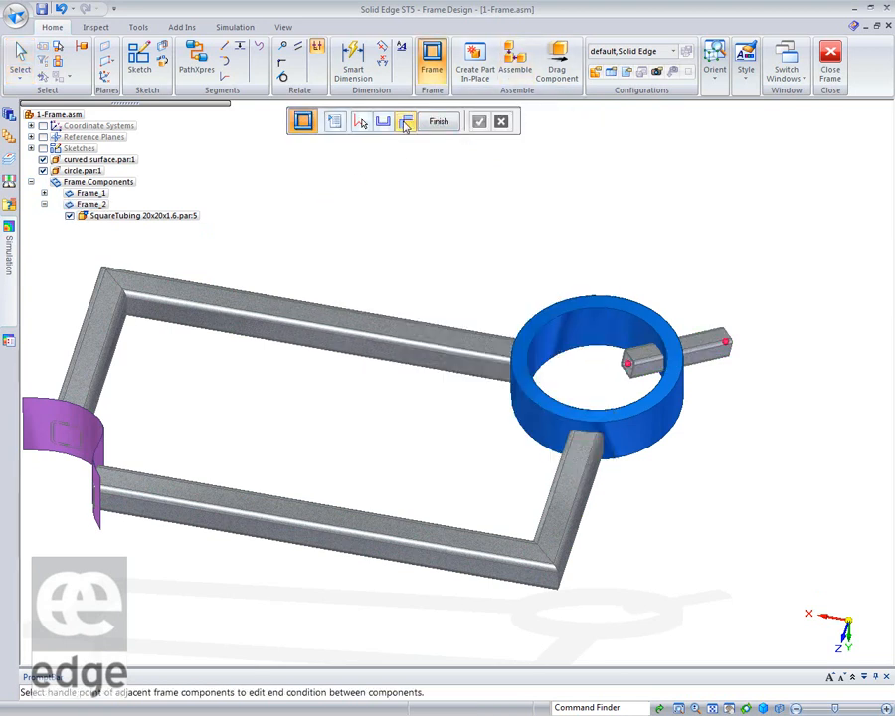
{"action": "left_click", "coordinate": [628, 365]}
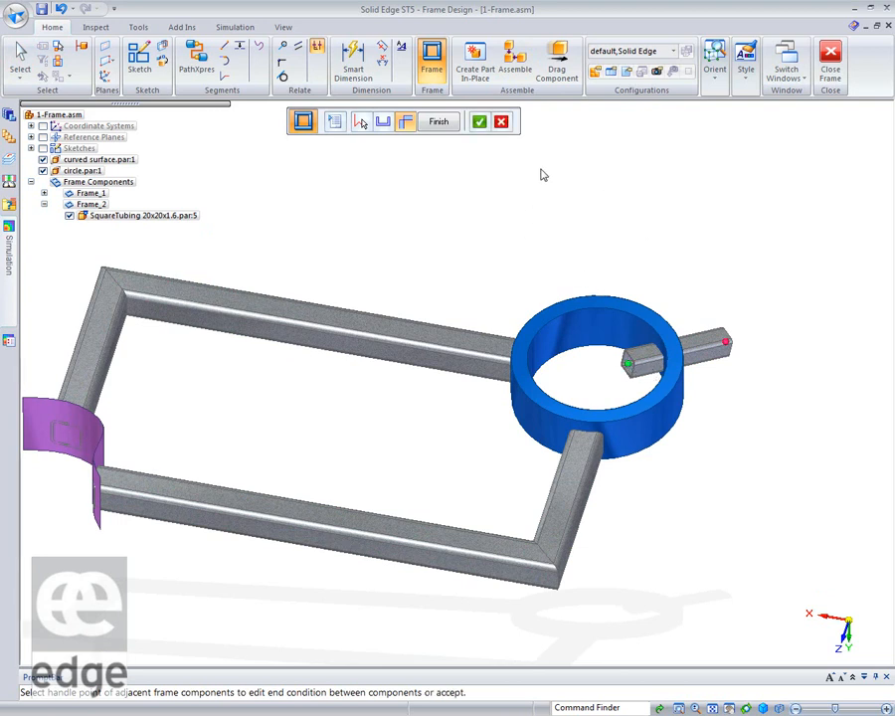
{"action": "left_click", "coordinate": [481, 127]}
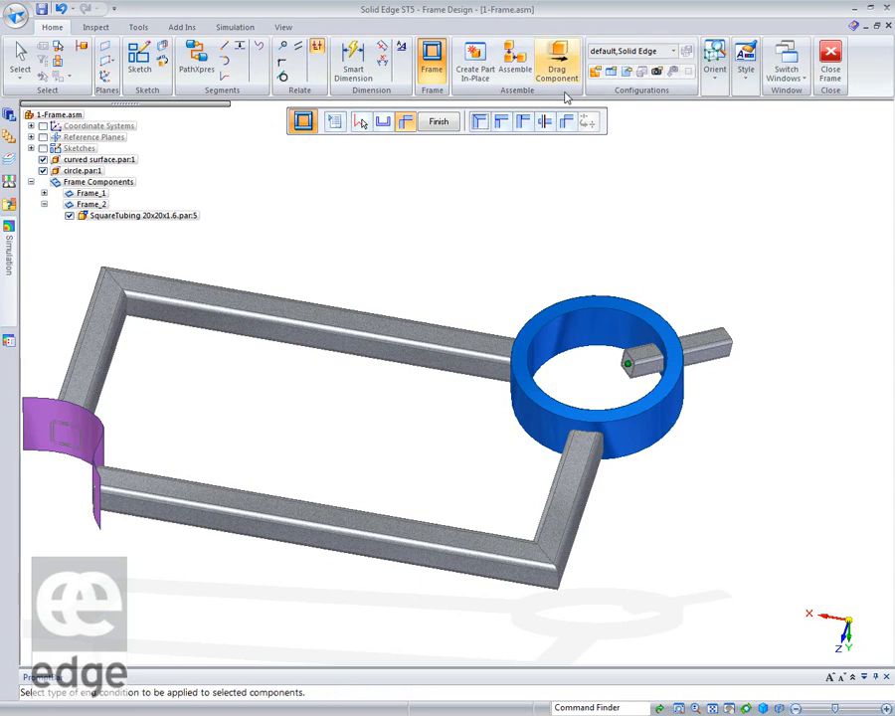
{"action": "left_click", "coordinate": [544, 121]}
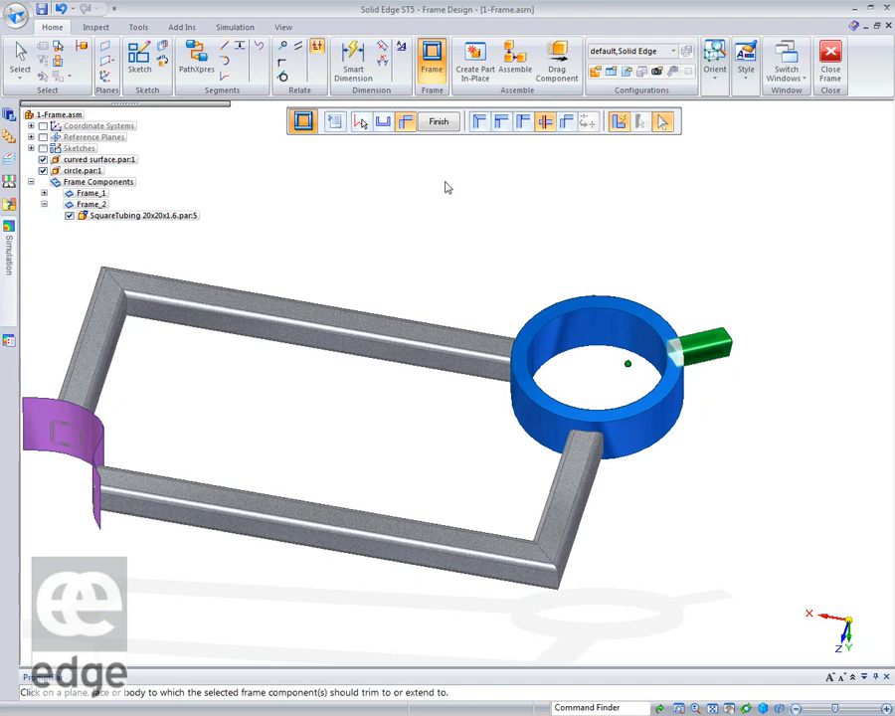
{"action": "left_click", "coordinate": [439, 121]}
- Expand the assembly's sketches and display the path line of Sketch_1 beside the frame
{"action": "middle_click_drag", "start_coordinate": [443, 220], "coordinate": [341, 151]}
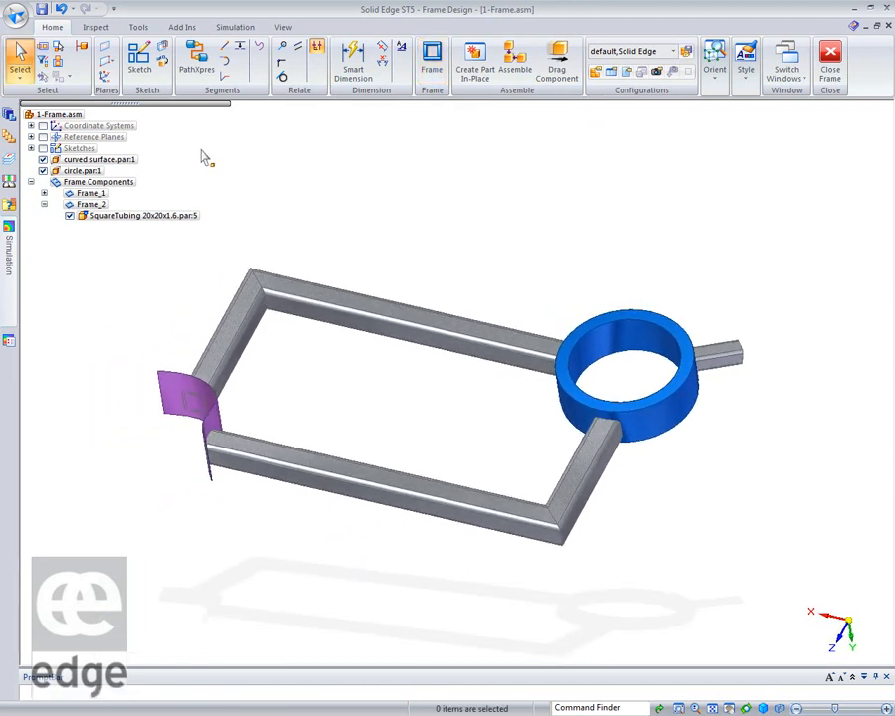
{"action": "left_click", "coordinate": [31, 148]}
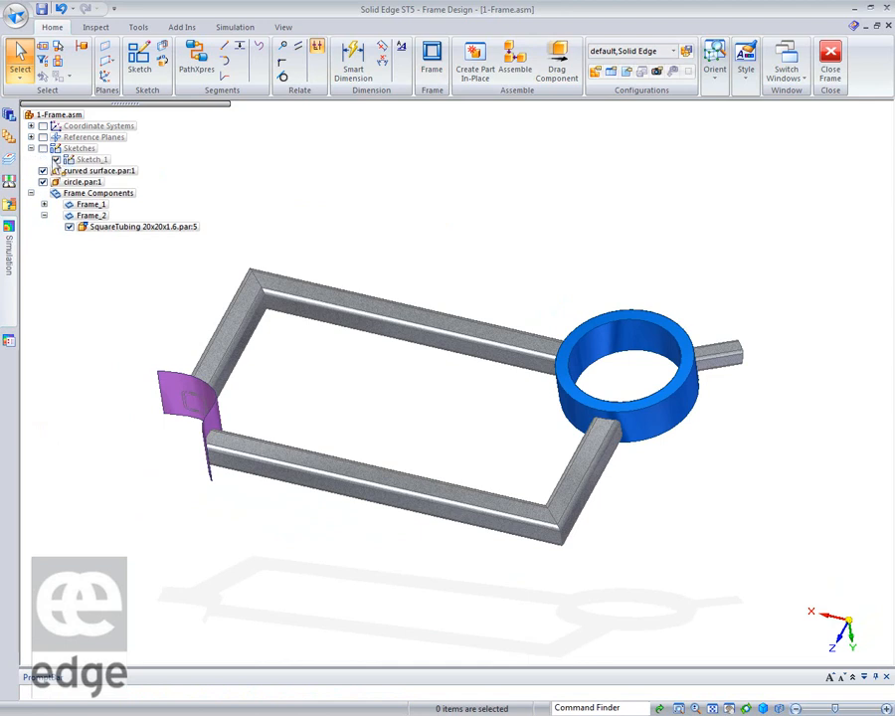
{"action": "left_click", "coordinate": [57, 159]}
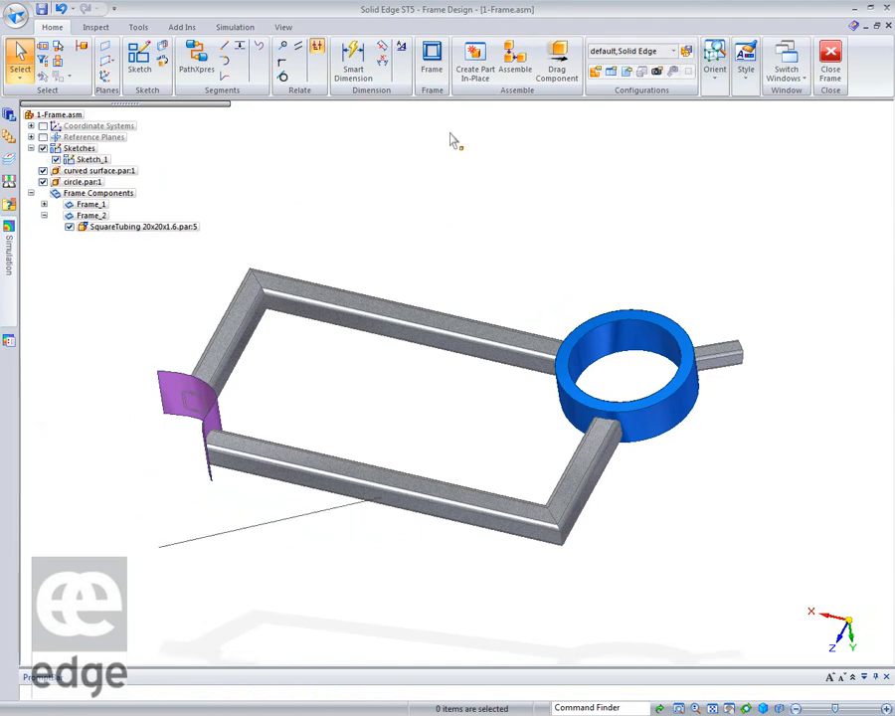
{"action": "scroll", "coordinate": [450, 140], "scroll_direction": "down", "scroll_amount": 1}
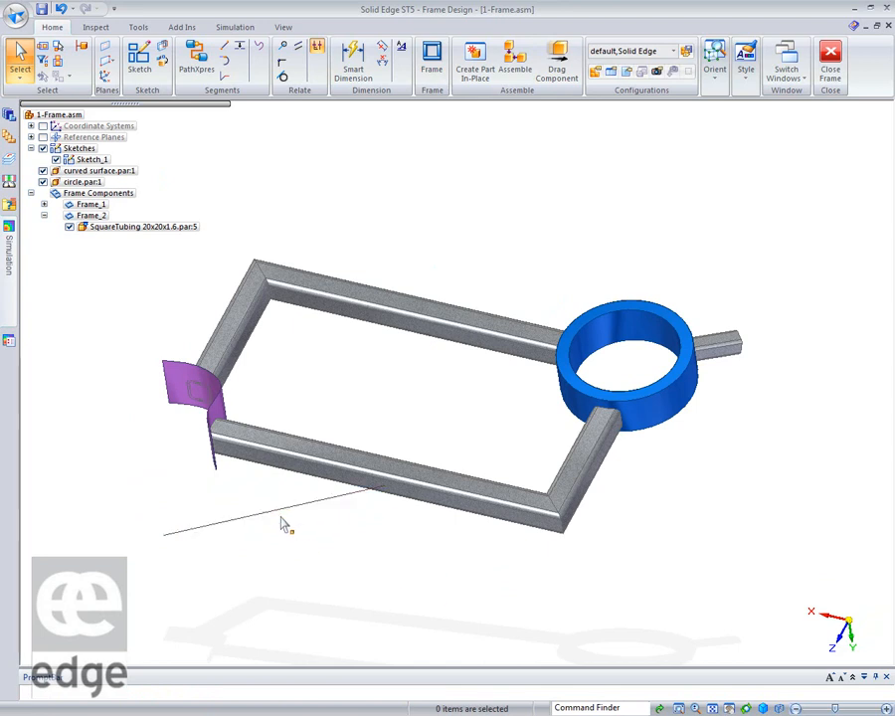
- Create a frame of RoundTubing 25x2.par along the Sketch_1 path line using the default frame options
{"action": "left_click", "coordinate": [430, 61]}
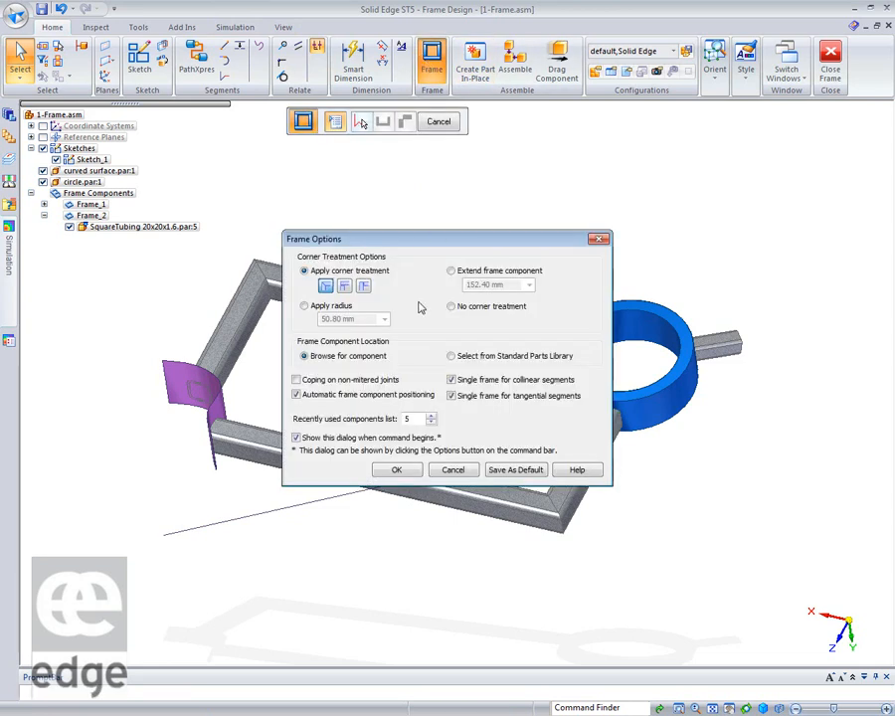
{"action": "left_click", "coordinate": [396, 469]}
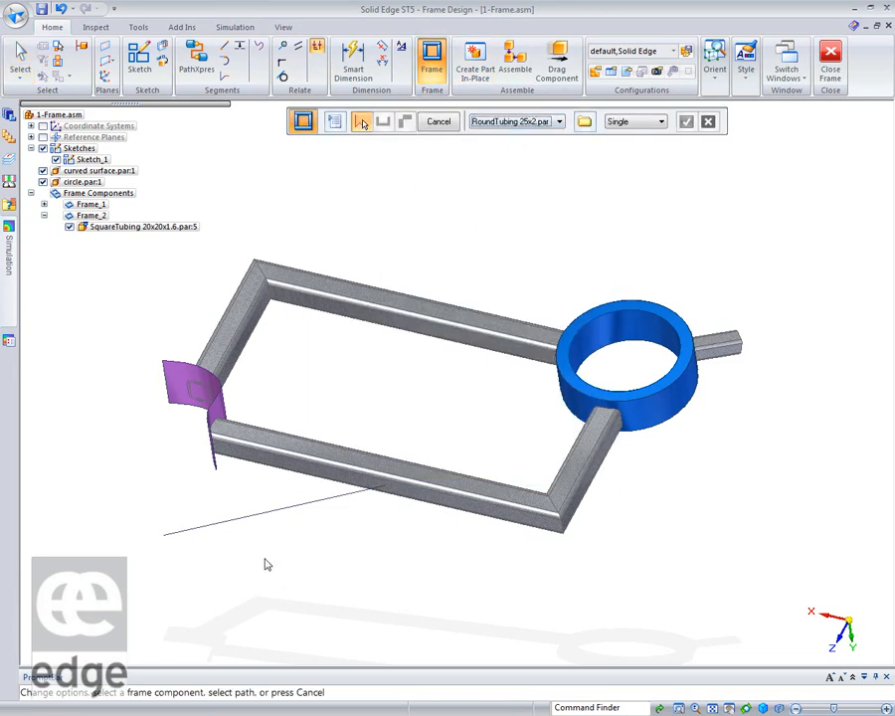
{"action": "left_click", "coordinate": [242, 518]}
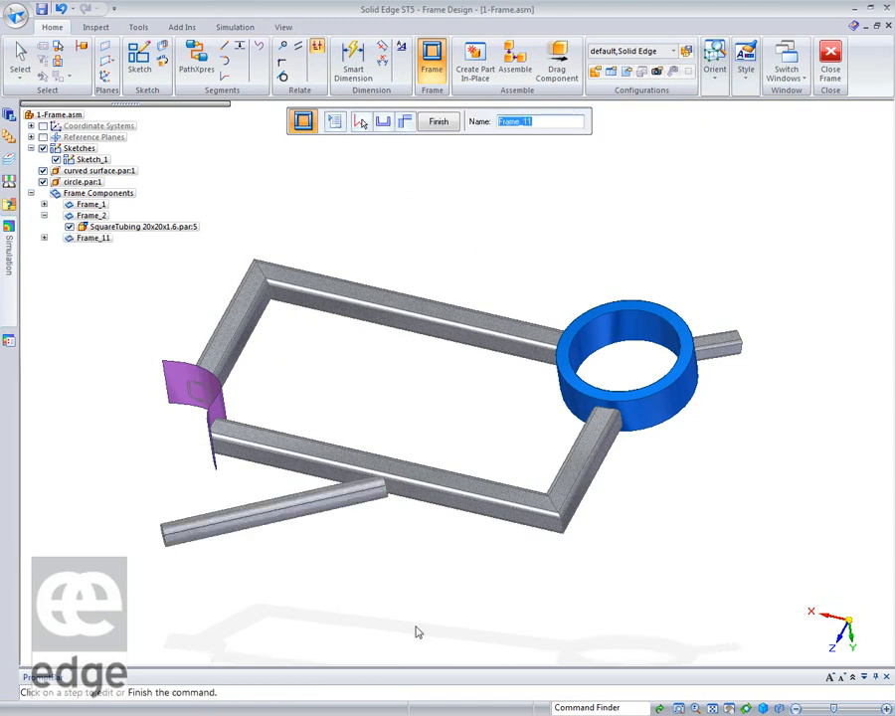
- Edit the end condition of the new round tube, choosing its handle beside the long square member
{"action": "scroll", "coordinate": [378, 672], "scroll_direction": "up", "scroll_amount": 5}
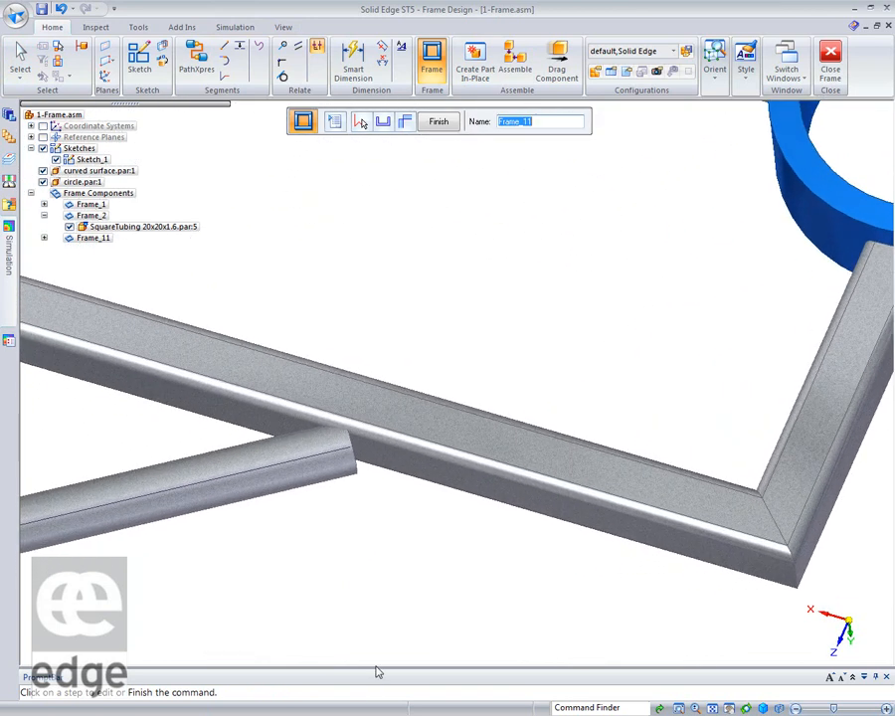
{"action": "scroll", "coordinate": [382, 666], "scroll_direction": "up", "scroll_amount": 4}
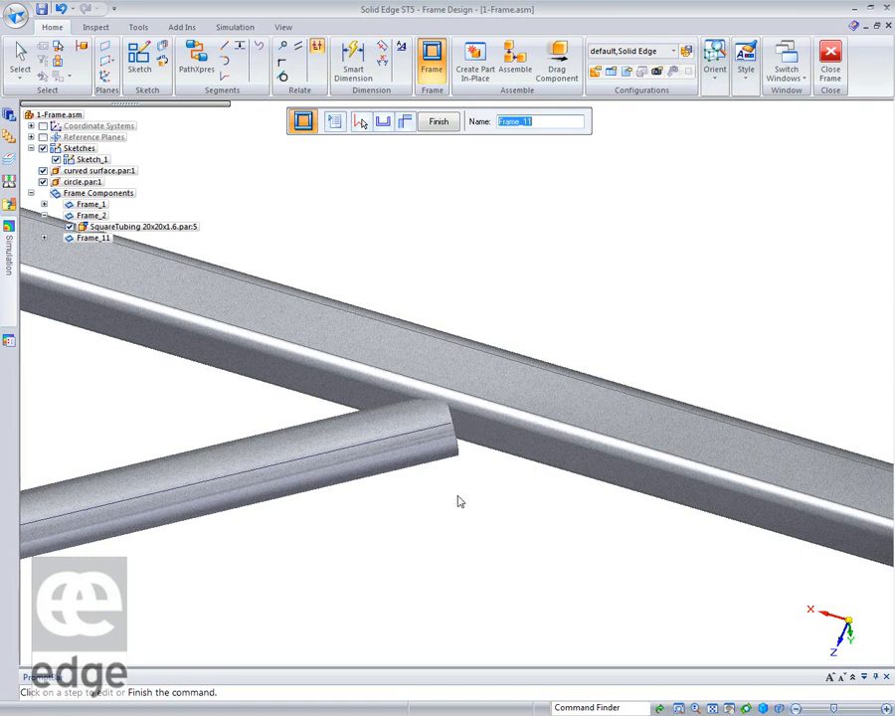
{"action": "scroll", "coordinate": [481, 515], "scroll_direction": "down", "scroll_amount": 2}
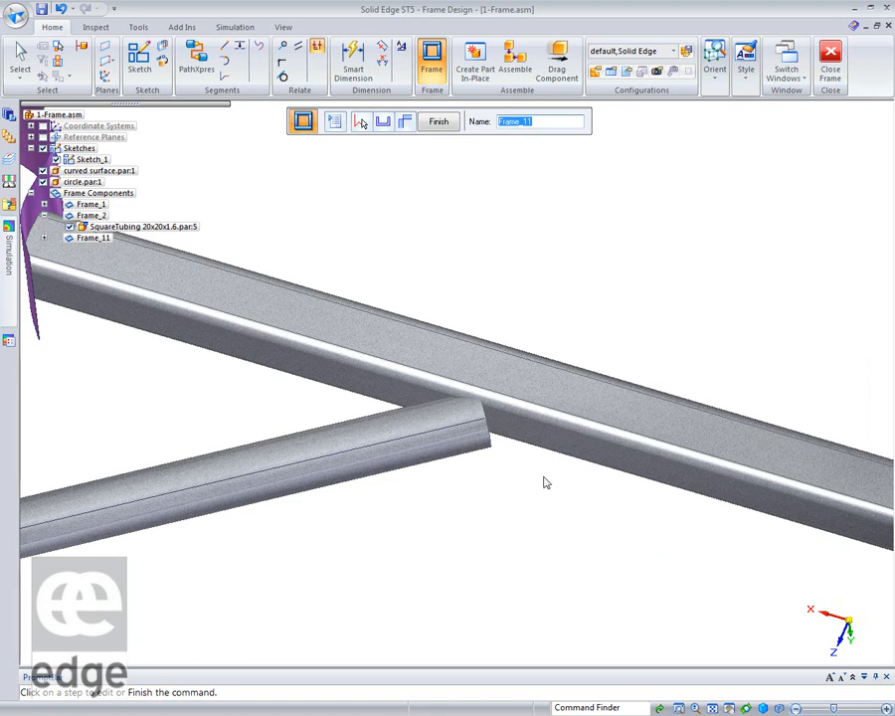
{"action": "scroll", "coordinate": [390, 354], "scroll_direction": "down", "scroll_amount": 1}
{"action": "left_click", "coordinate": [408, 128]}
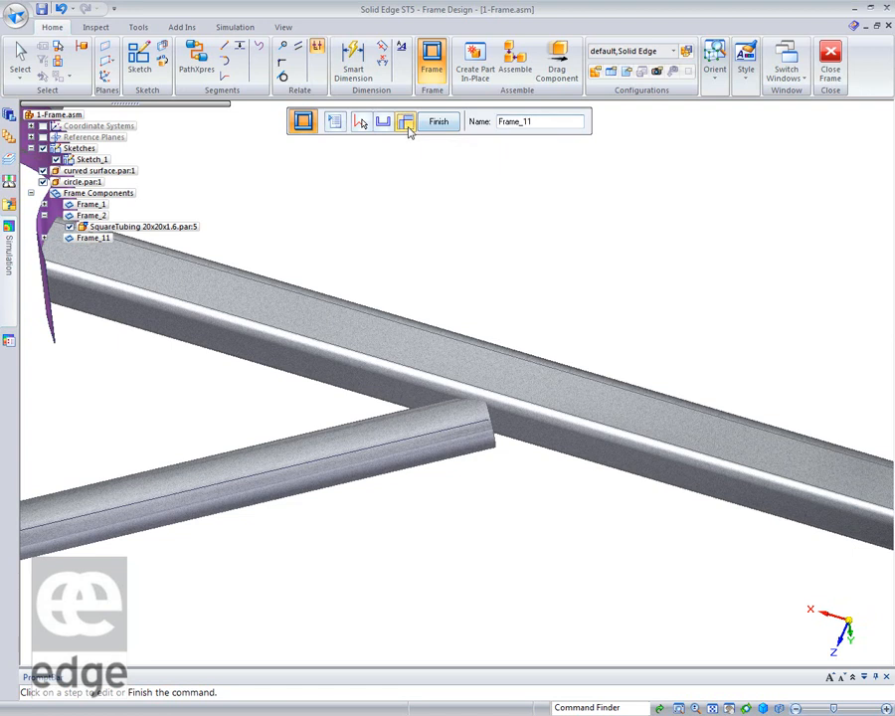
{"action": "left_click", "coordinate": [488, 423]}
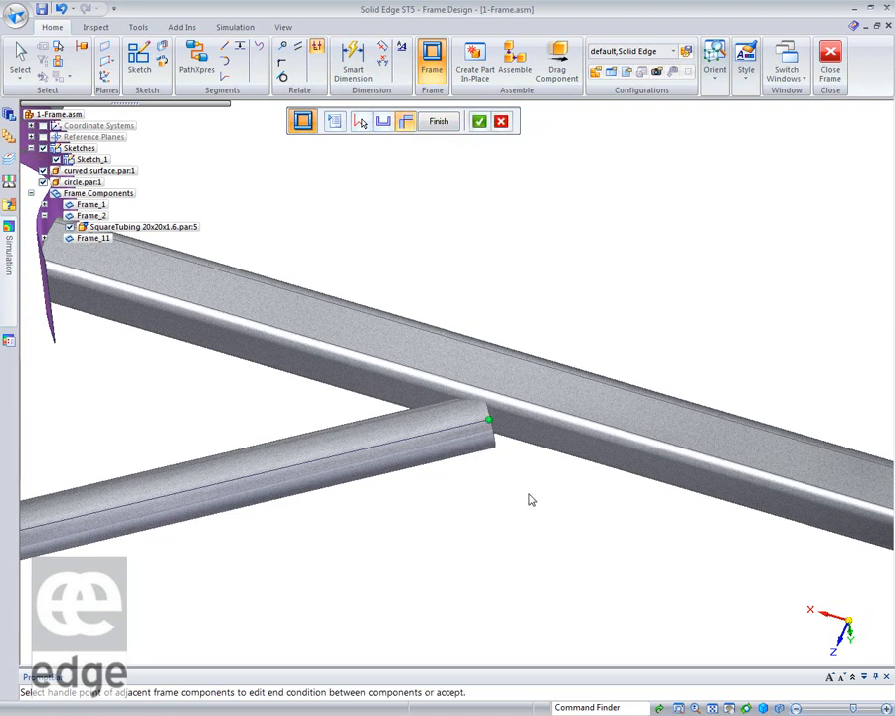
{"action": "left_click", "coordinate": [481, 124]}
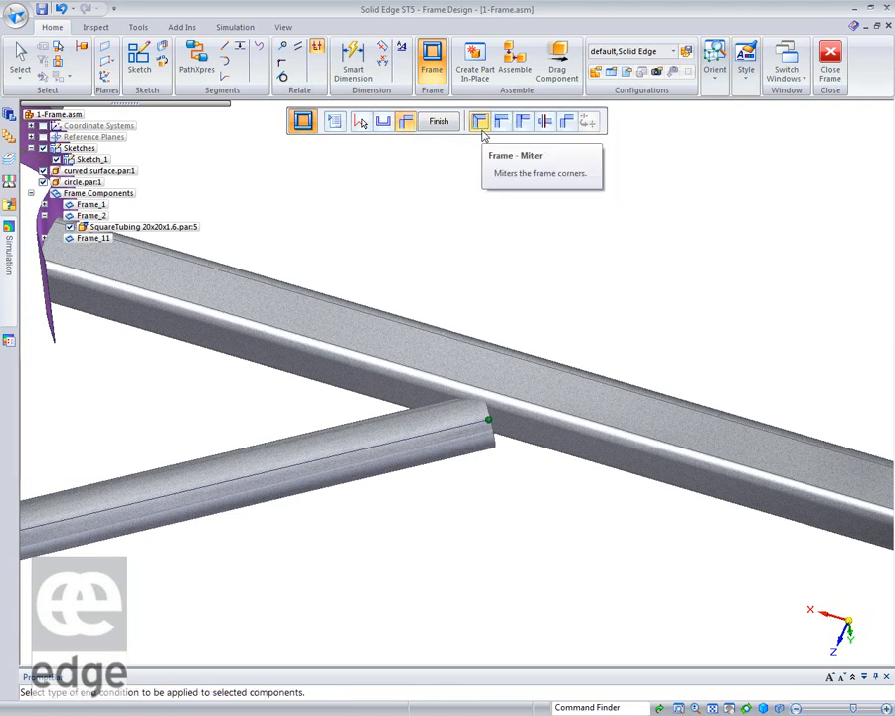
- Extend or trim the round tube to the long square tubing body, finish the frame and inspect the joint
{"action": "left_click", "coordinate": [545, 122]}
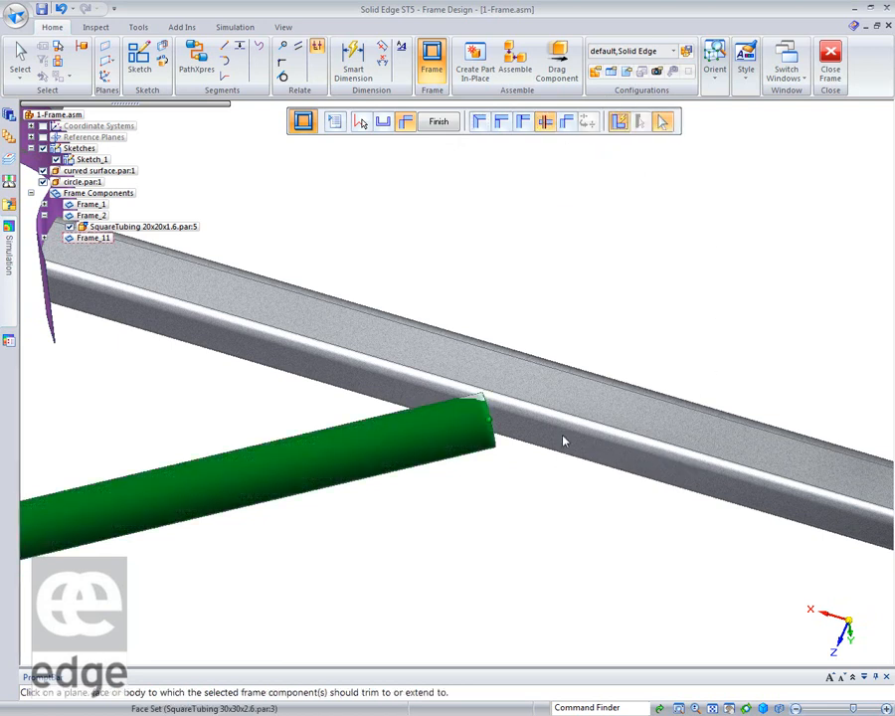
{"action": "scroll", "coordinate": [557, 475], "scroll_direction": "down", "scroll_amount": 3}
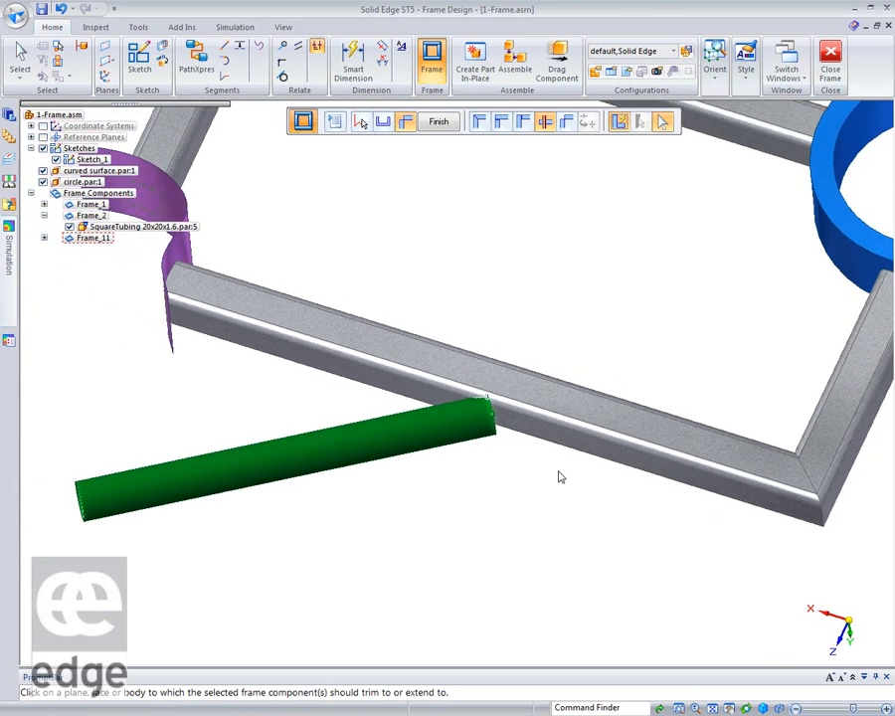
{"action": "scroll", "coordinate": [561, 477], "scroll_direction": "down", "scroll_amount": 1}
{"action": "middle_click_drag", "start_coordinate": [562, 432], "coordinate": [568, 422]}
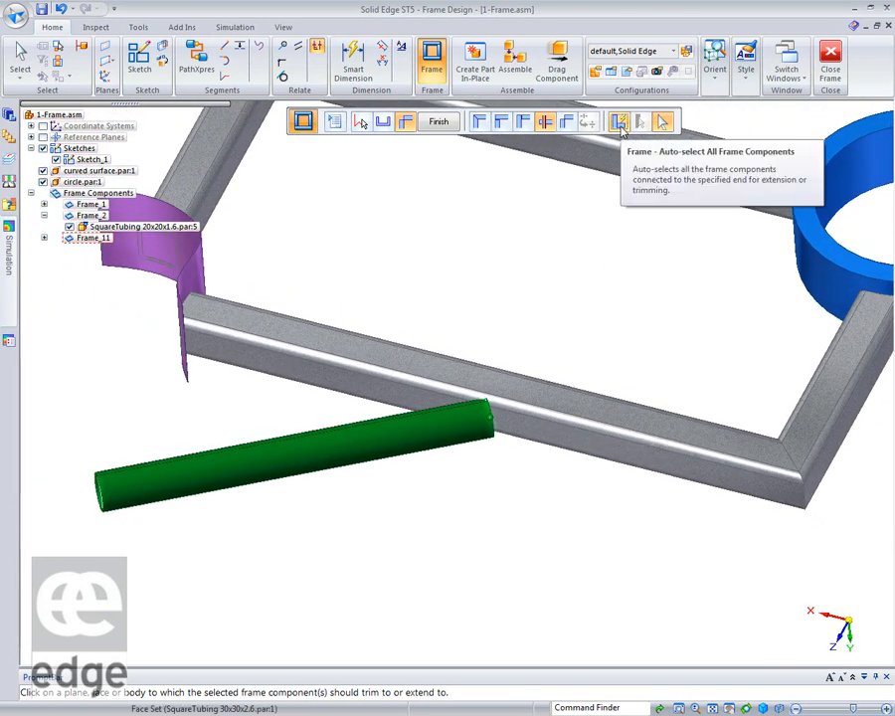
{"action": "left_click", "coordinate": [566, 432]}
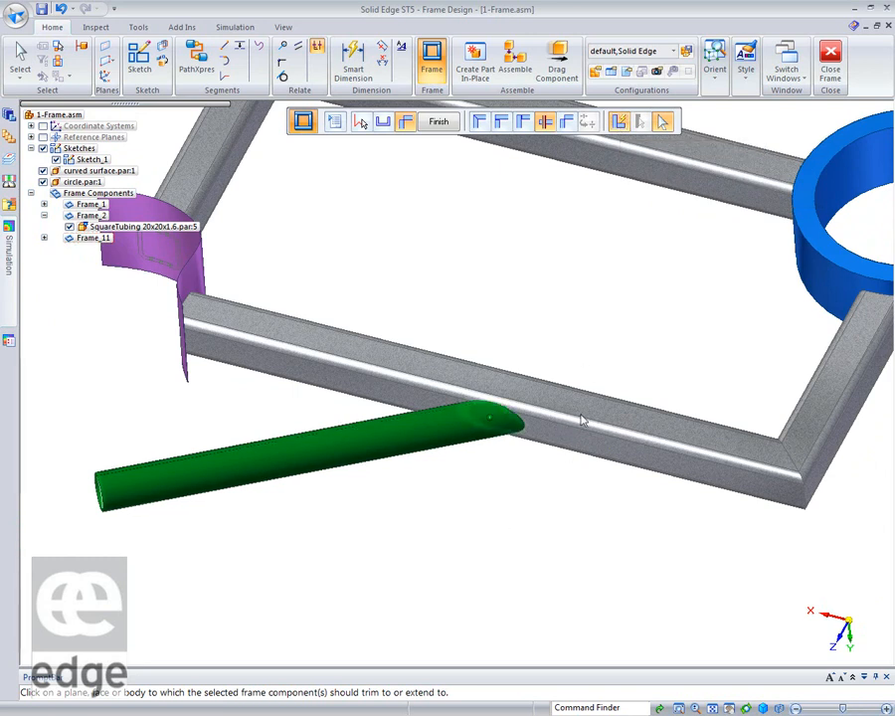
{"action": "right_click", "coordinate": [522, 506]}
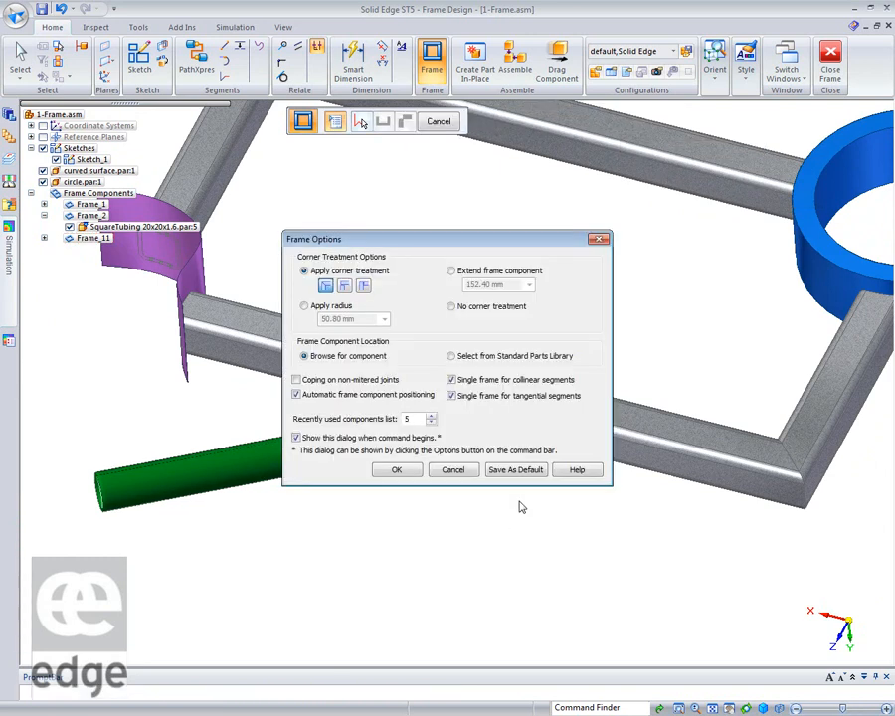
{"action": "left_click", "coordinate": [455, 471]}
{"action": "scroll", "coordinate": [468, 535], "scroll_direction": "up", "scroll_amount": 3}
{"action": "middle_click_drag", "start_coordinate": [472, 537], "coordinate": [475, 353]}
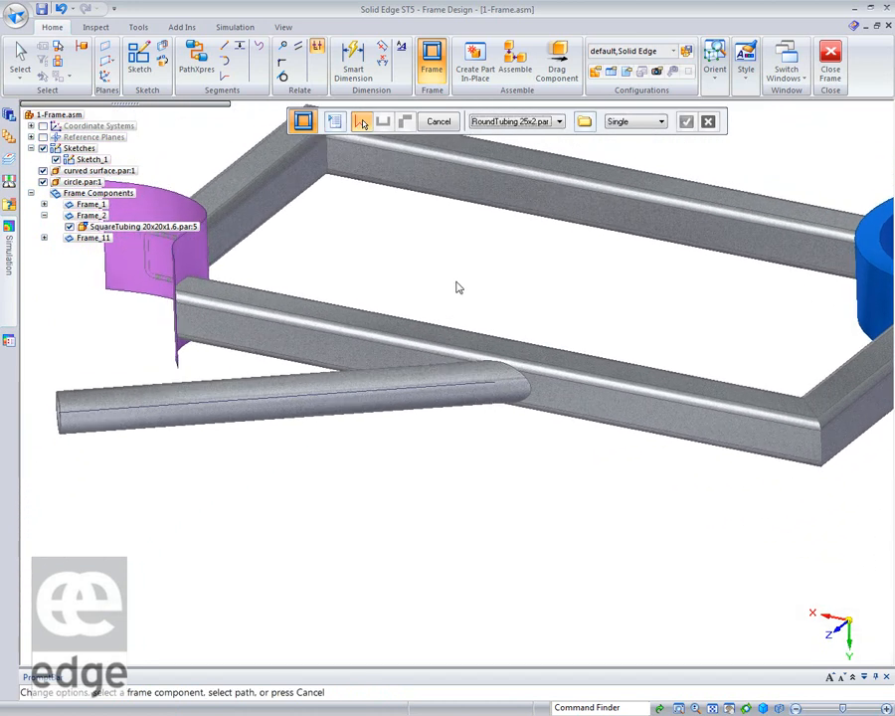
- Undo the round tube, place RoundTubing 25x2.par along the sketch line again, finish and leave the Frame command
{"action": "left_click", "coordinate": [61, 9]}
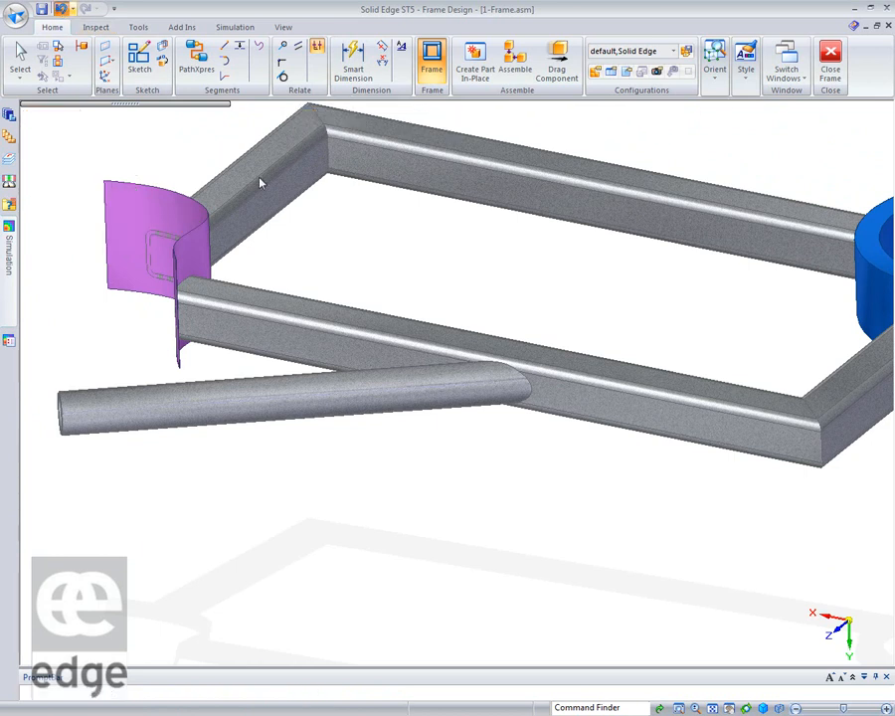
{"action": "left_click", "coordinate": [432, 60]}
{"action": "left_click", "coordinate": [389, 472]}
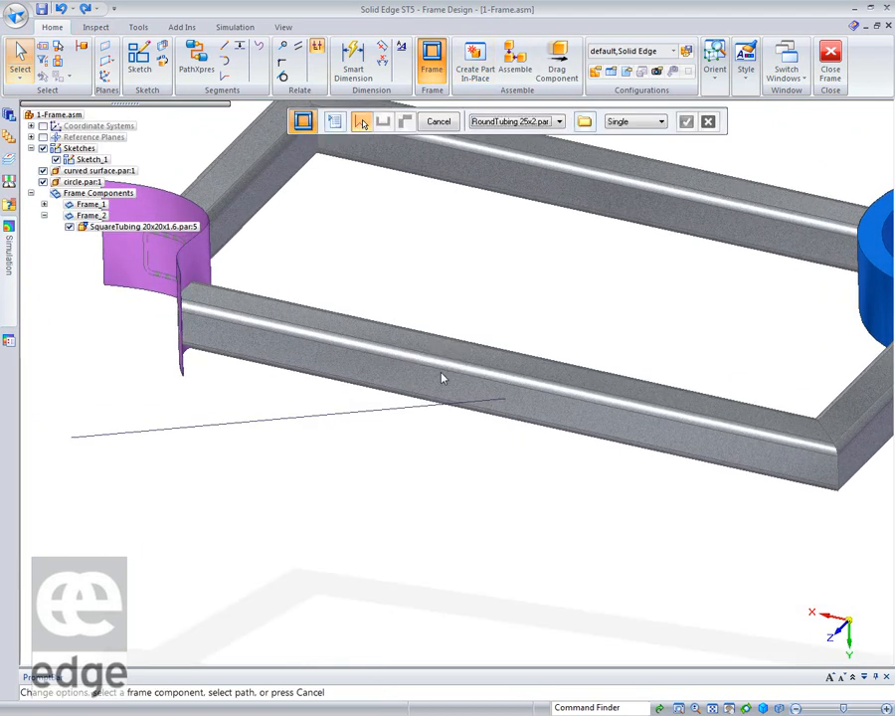
{"action": "left_click", "coordinate": [339, 415]}
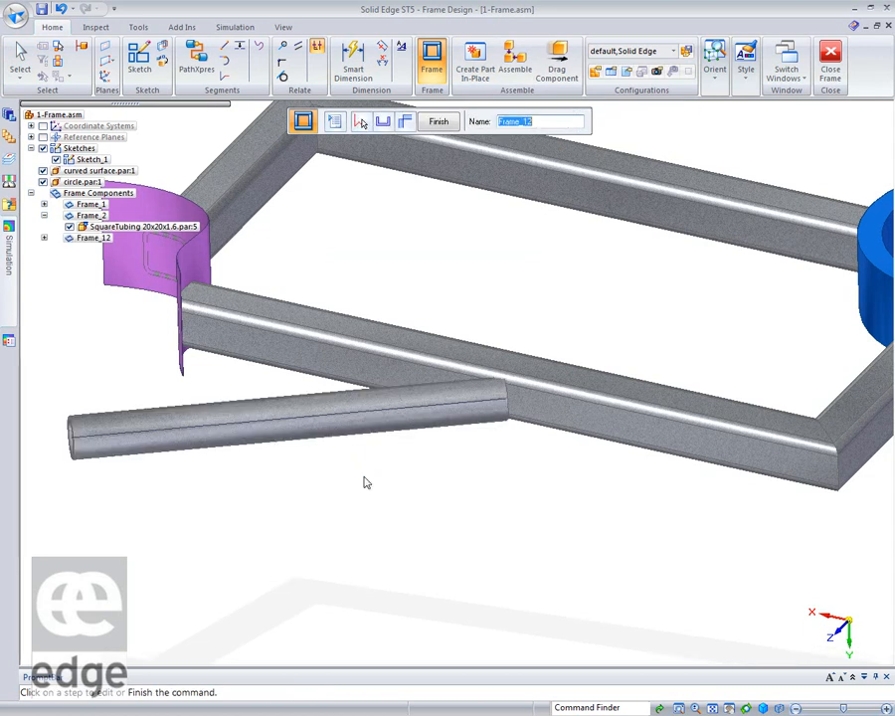
{"action": "left_click", "coordinate": [439, 121]}
{"action": "left_click", "coordinate": [453, 471]}
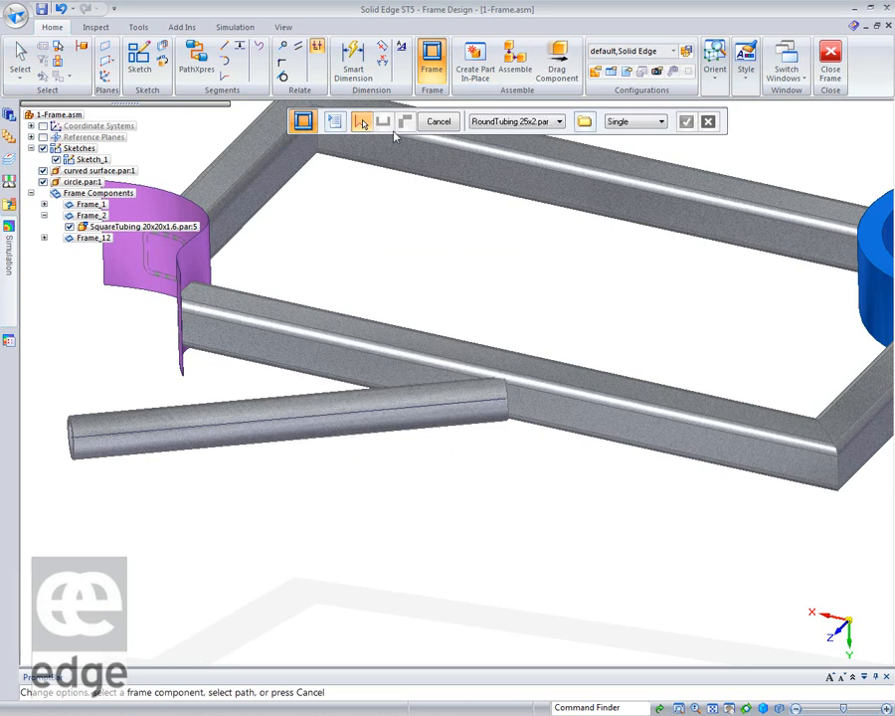
{"action": "key", "text": "Escape"}
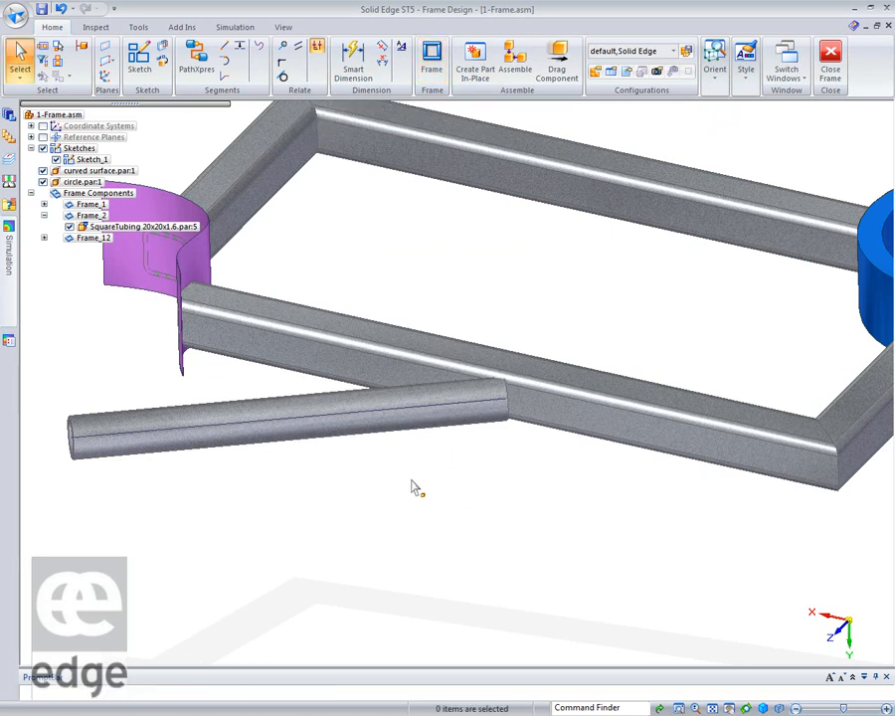
- Edit the finished round tube's end conditions directly, accepting only the handle at the long square member
{"action": "left_click", "coordinate": [386, 430]}
{"action": "left_click", "coordinate": [470, 484]}
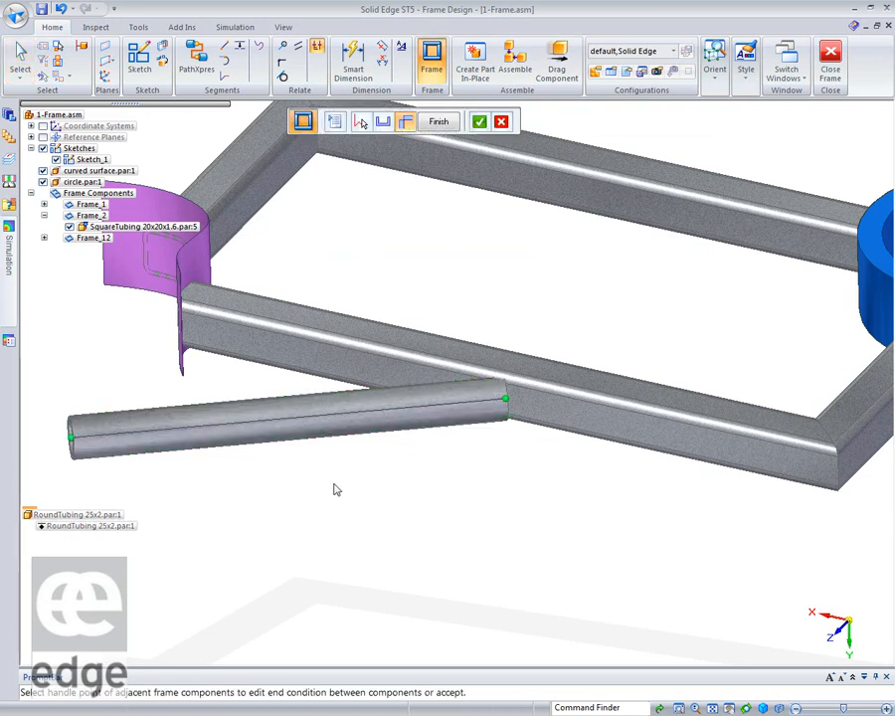
{"action": "left_click", "coordinate": [501, 122]}
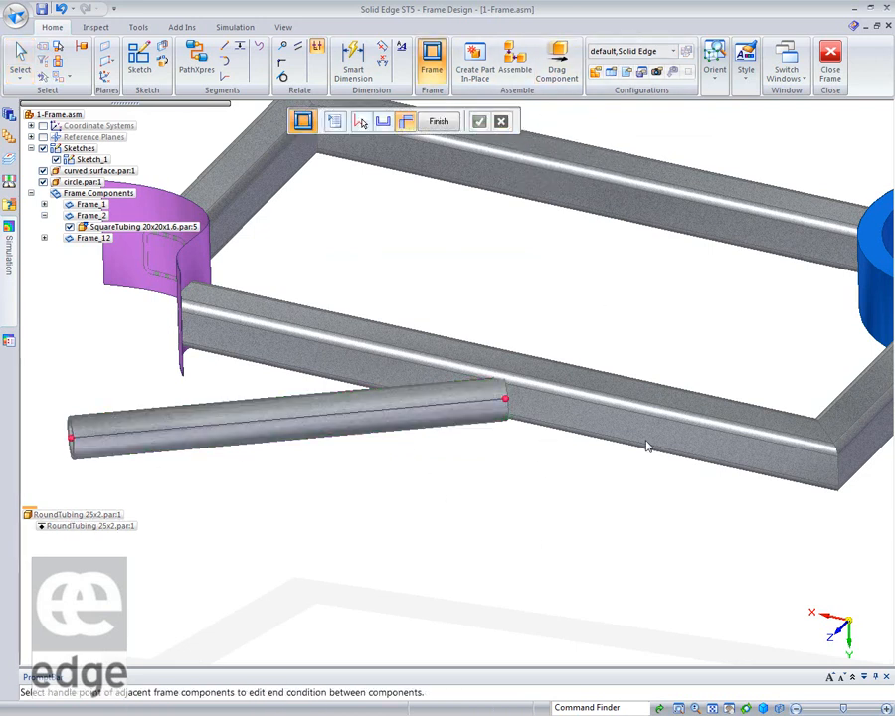
{"action": "left_click", "coordinate": [505, 399]}
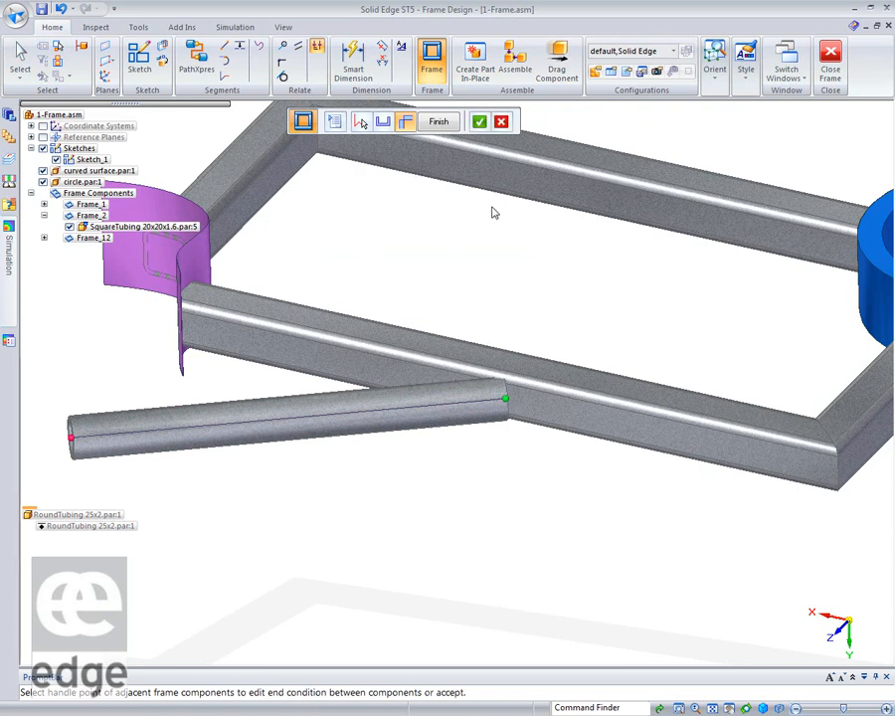
{"action": "left_click", "coordinate": [479, 122]}
- Extend or trim the round tube's end to the body of the long square member and exit the frame edit
{"action": "left_click", "coordinate": [545, 121]}
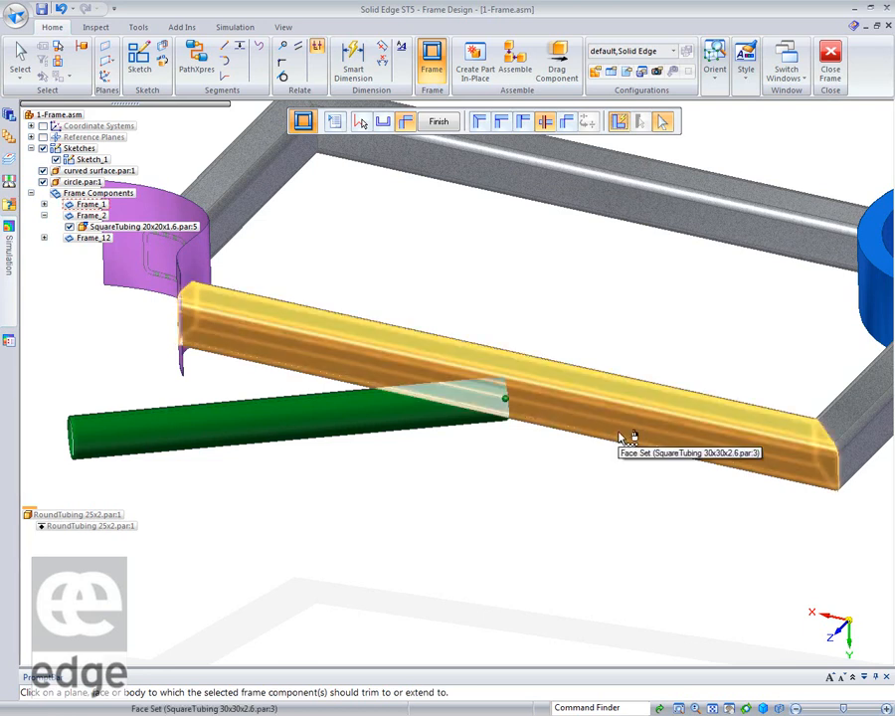
{"action": "left_click", "coordinate": [623, 437]}
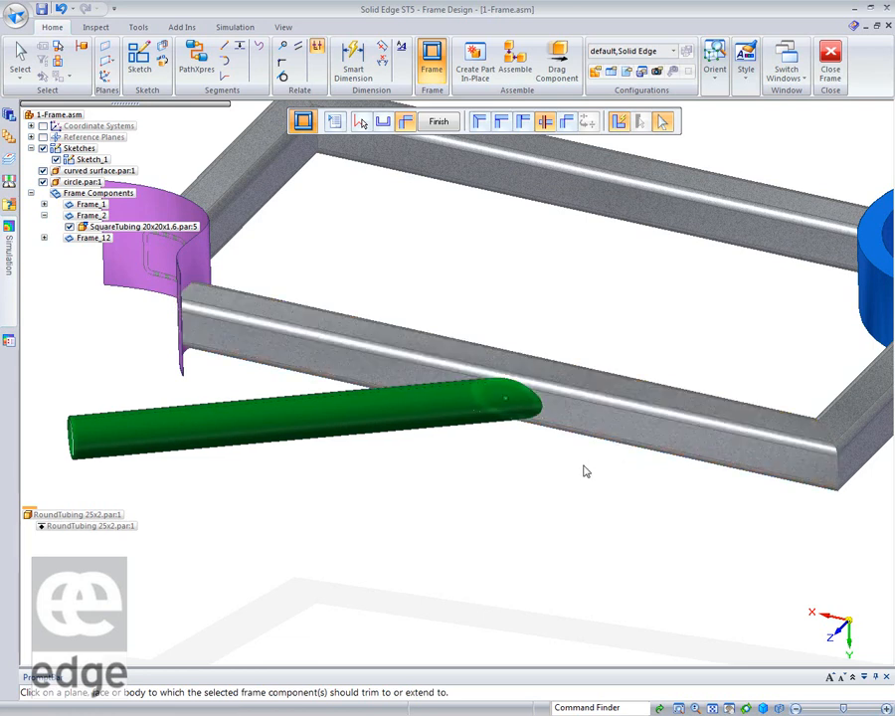
{"action": "key", "text": "Escape"}
{"action": "key", "text": "Escape"}
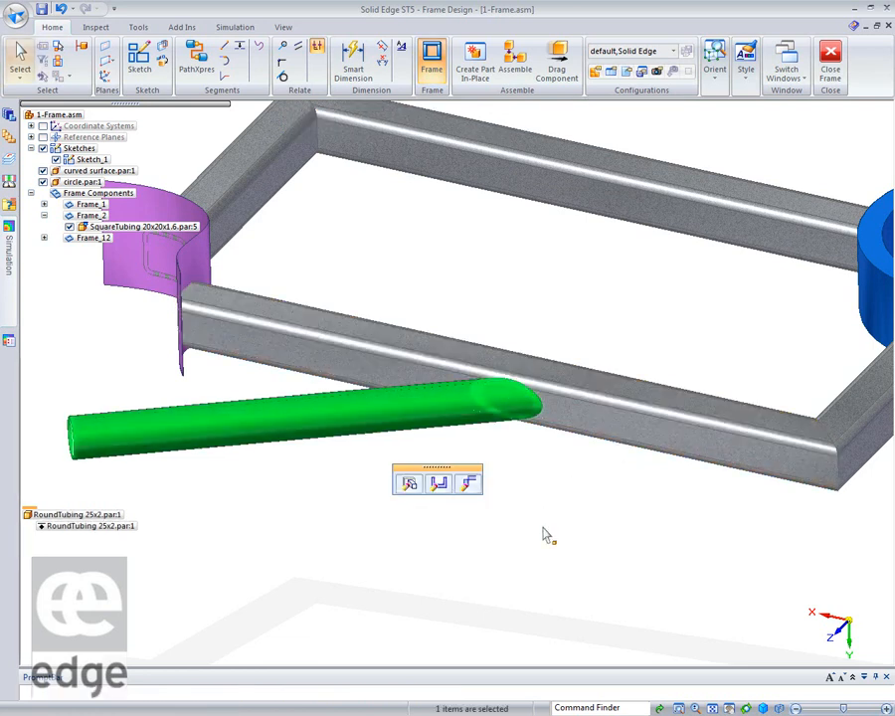
{"action": "middle_click_drag", "start_coordinate": [546, 574], "coordinate": [282, 622]}
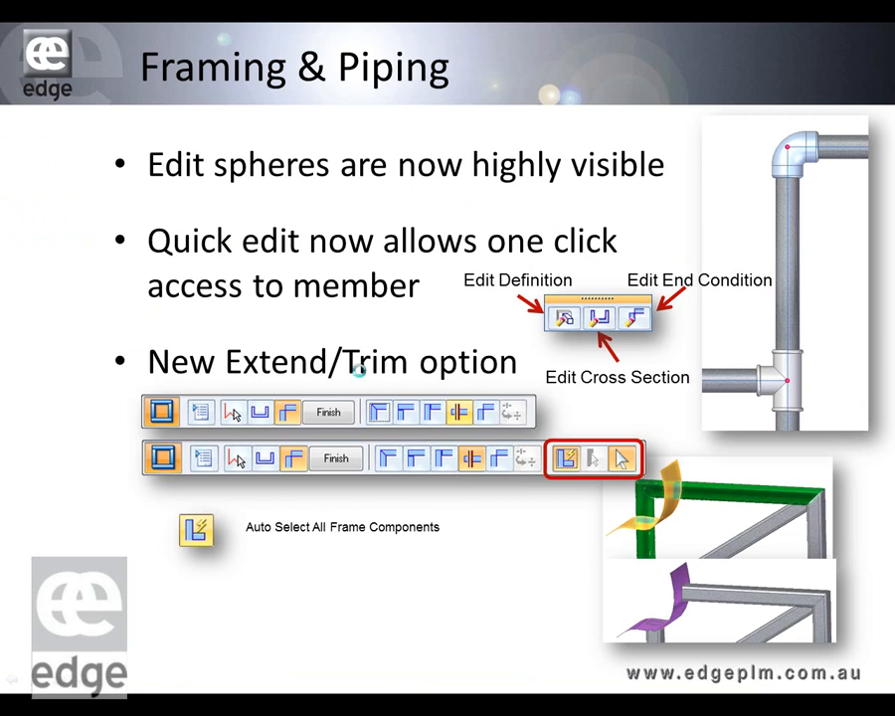
{"action": "left_click", "coordinate": [382, 566]}
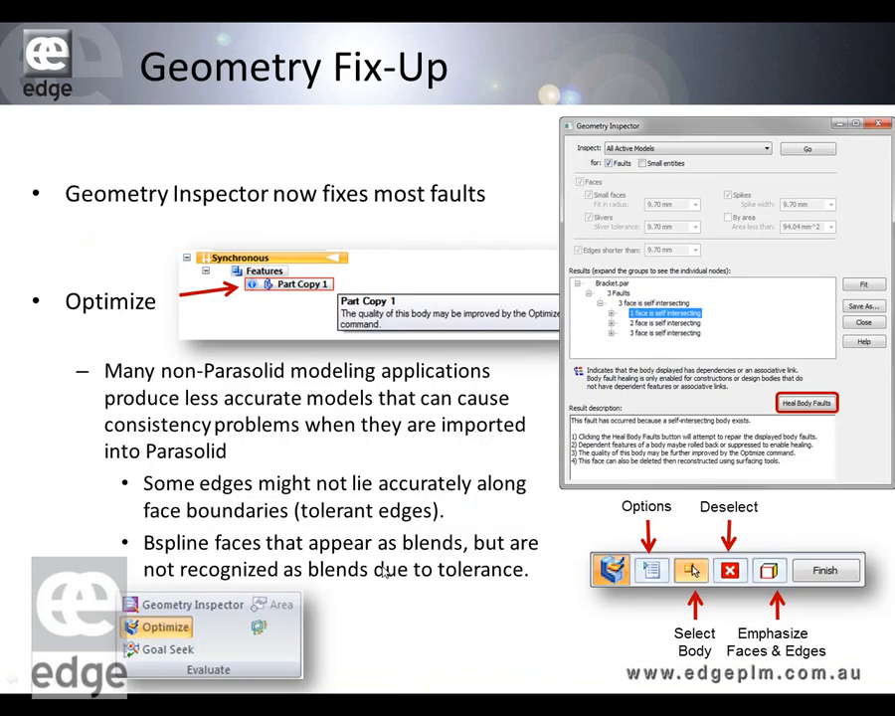
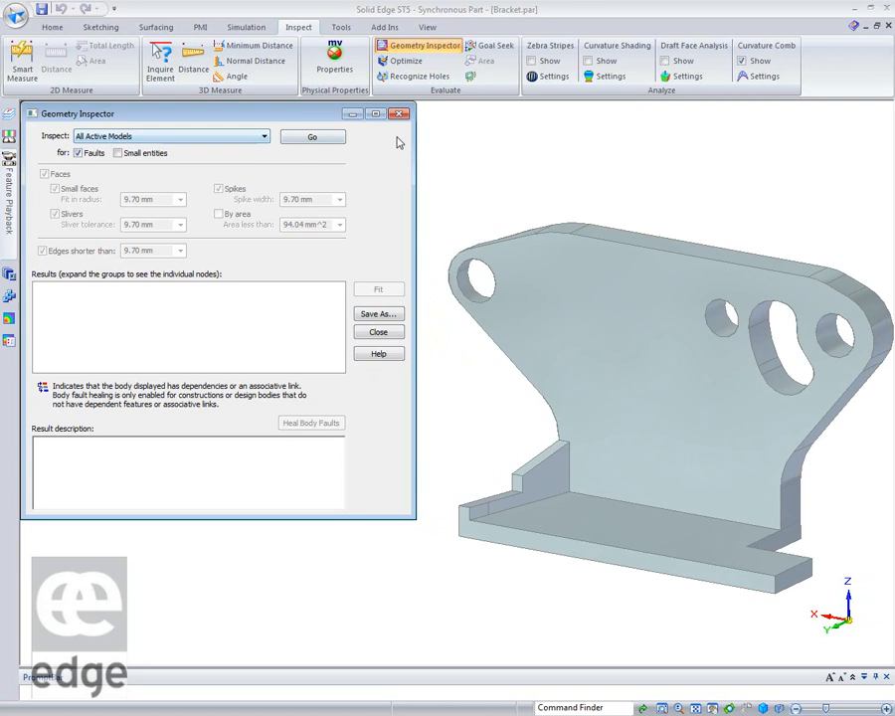
- Inspect all active models in Bracket.par for faults and review each self-intersecting face fault in the results
{"action": "left_click", "coordinate": [314, 138]}
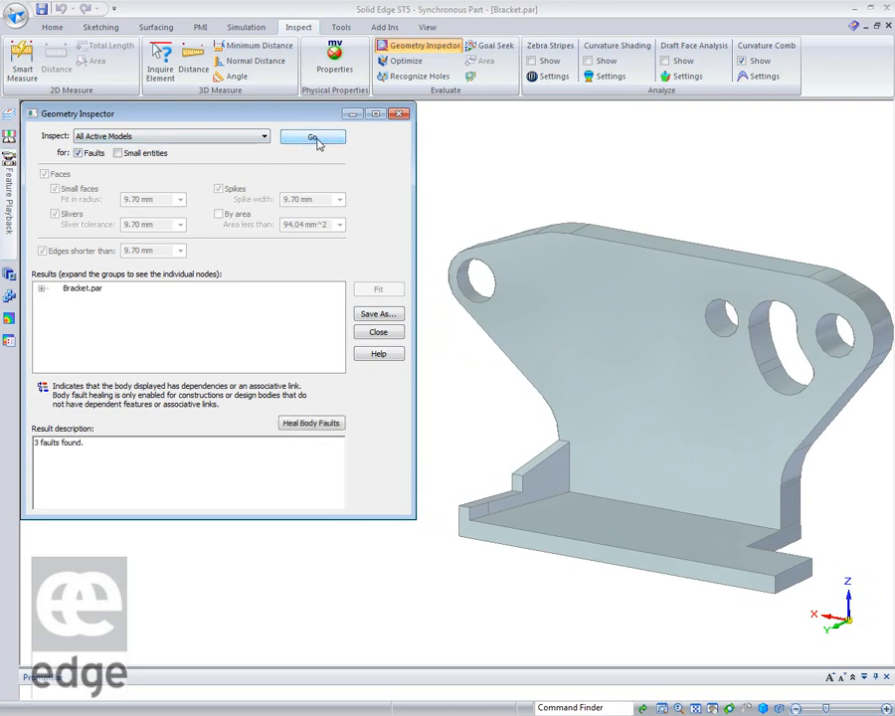
{"action": "left_click", "coordinate": [42, 289]}
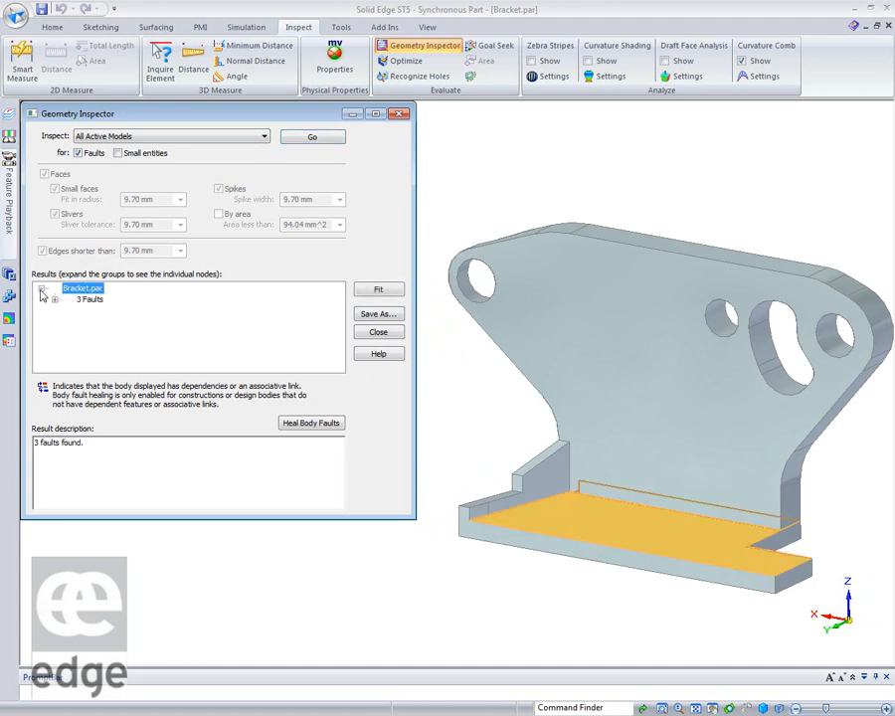
{"action": "left_click", "coordinate": [55, 299]}
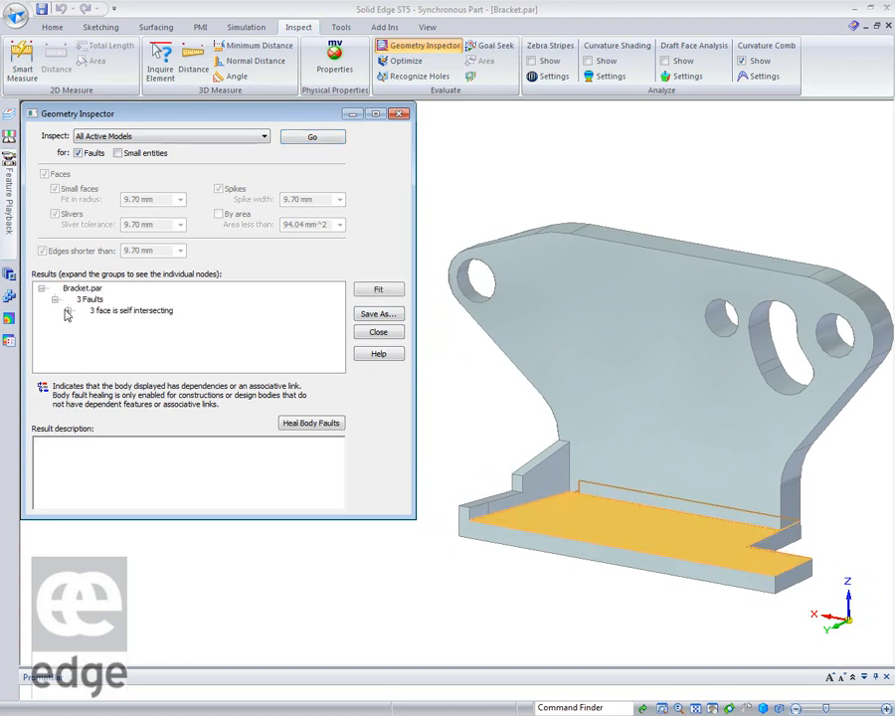
{"action": "left_click", "coordinate": [66, 310]}
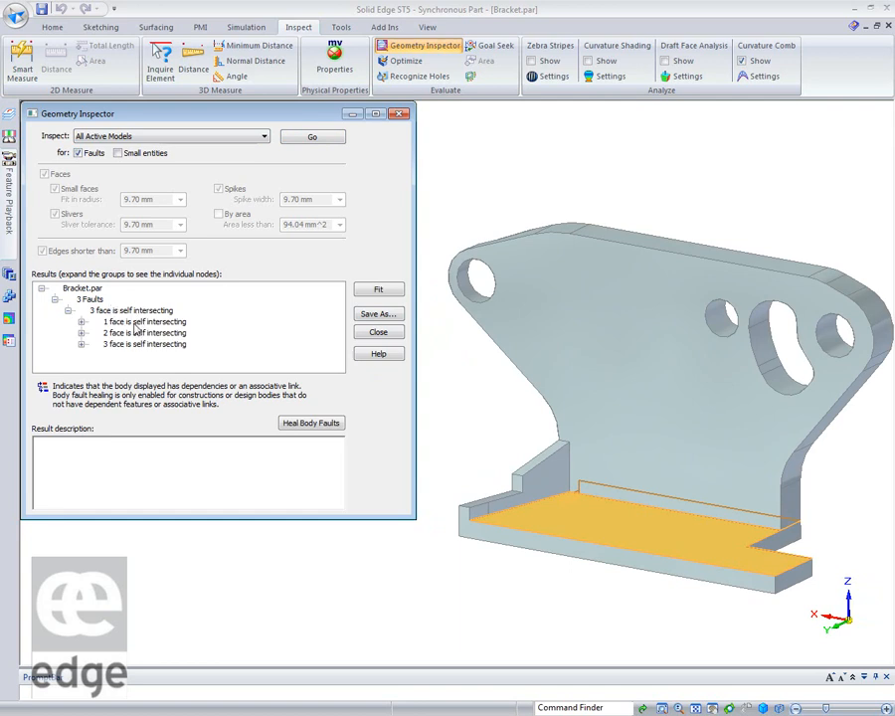
{"action": "left_click", "coordinate": [139, 323]}
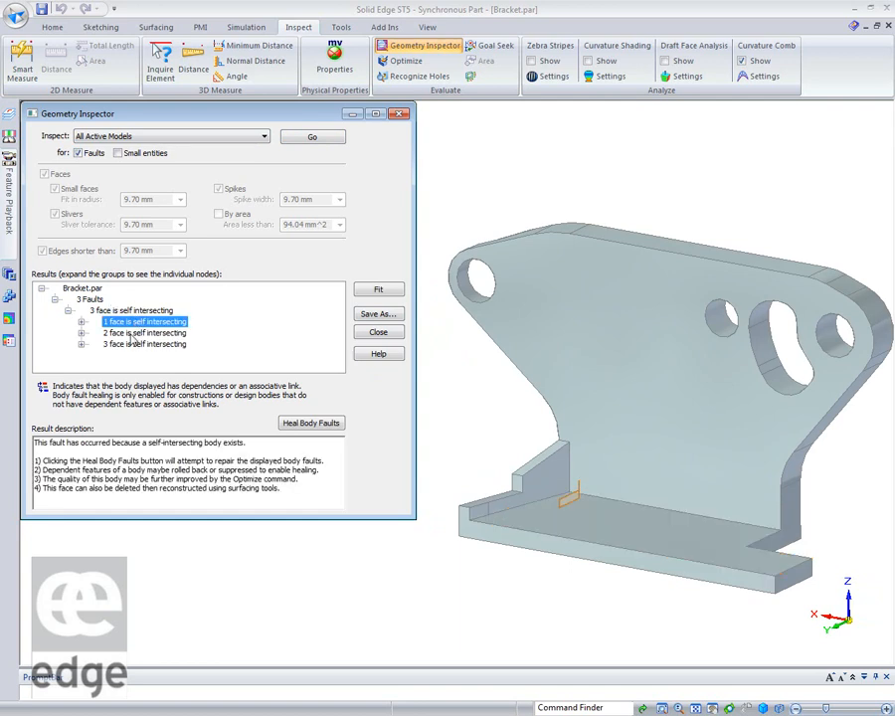
{"action": "left_click", "coordinate": [133, 334]}
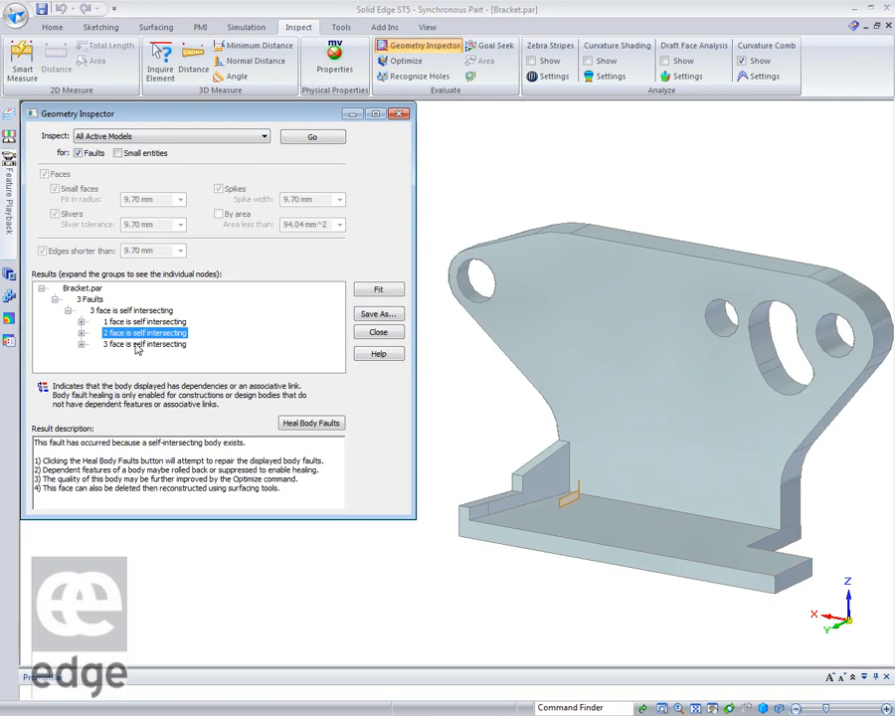
{"action": "left_click", "coordinate": [137, 345]}
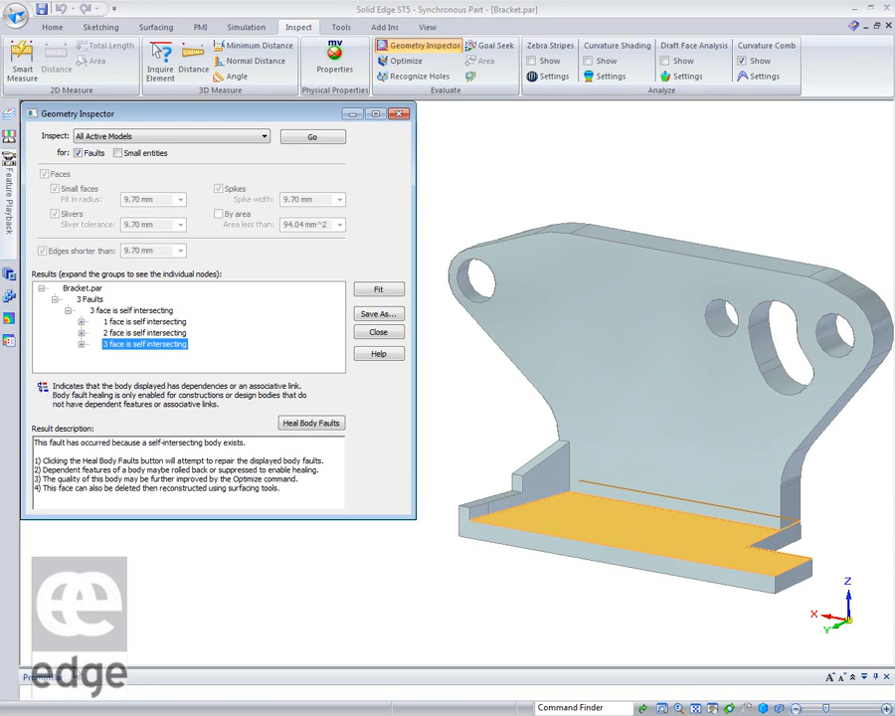
{"action": "left_click", "coordinate": [89, 642]}
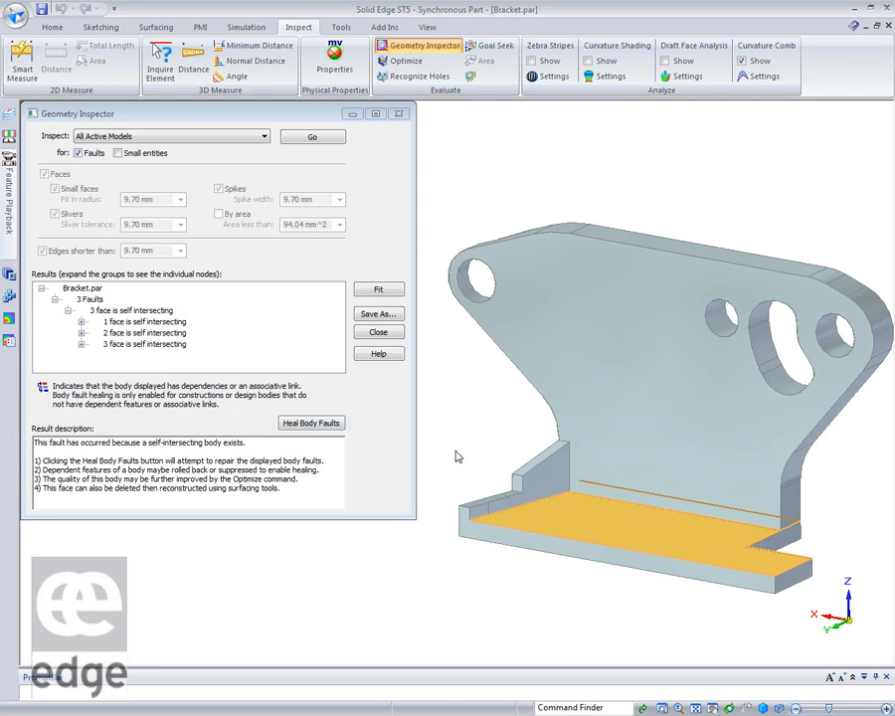
- Heal the body faults in Bracket.par and close the part without saving the changes
{"action": "left_click", "coordinate": [315, 425]}
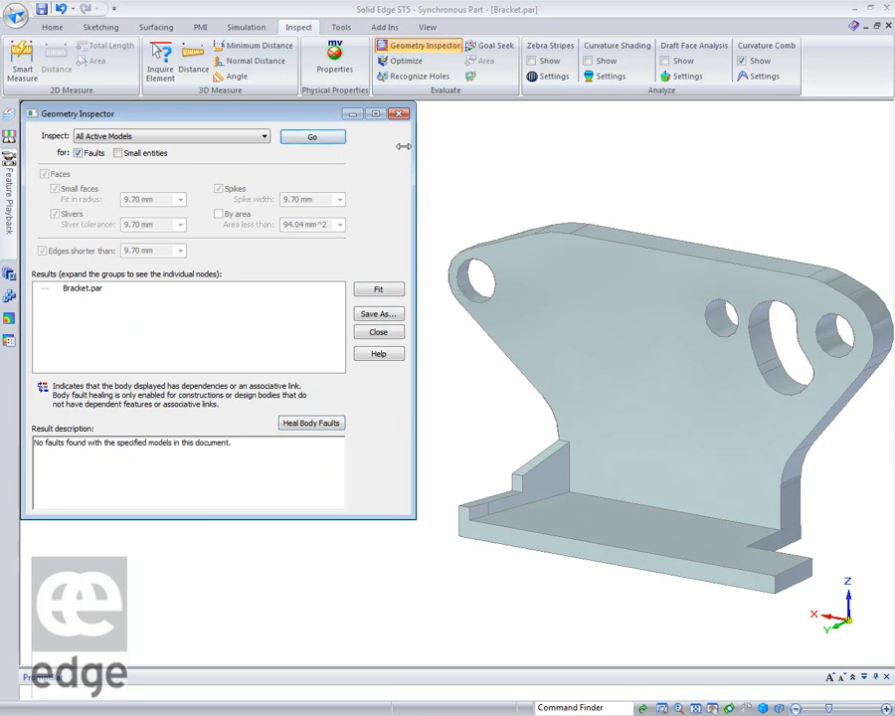
{"action": "left_click", "coordinate": [399, 116]}
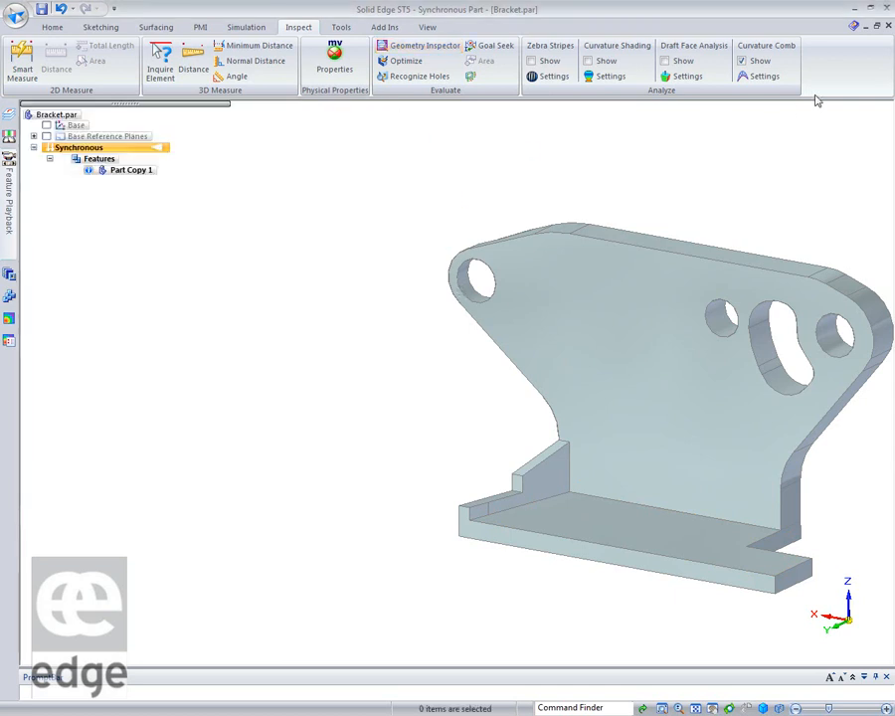
{"action": "left_click", "coordinate": [890, 28]}
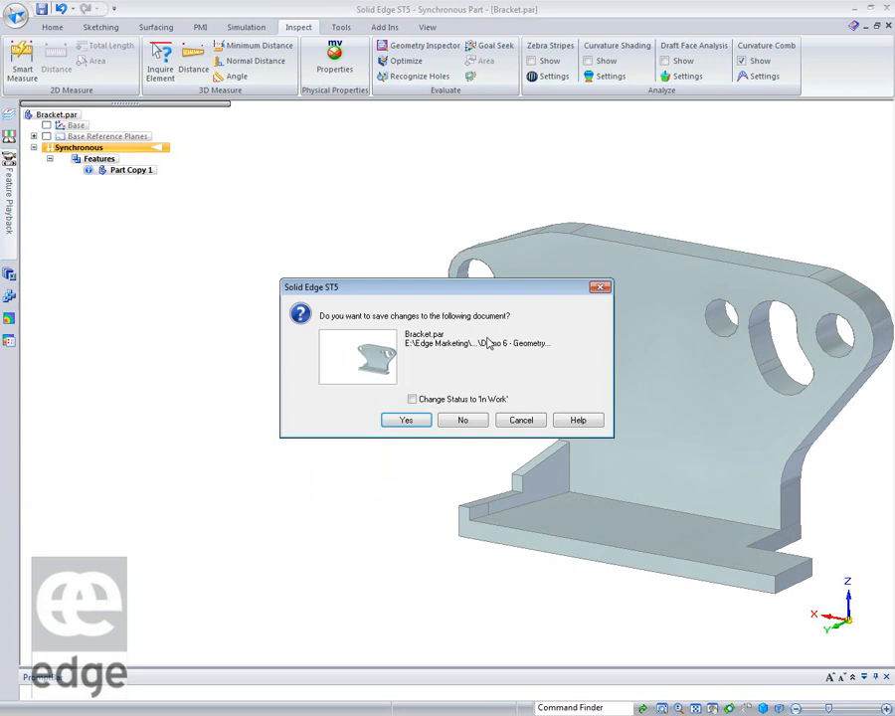
{"action": "left_click", "coordinate": [462, 421]}
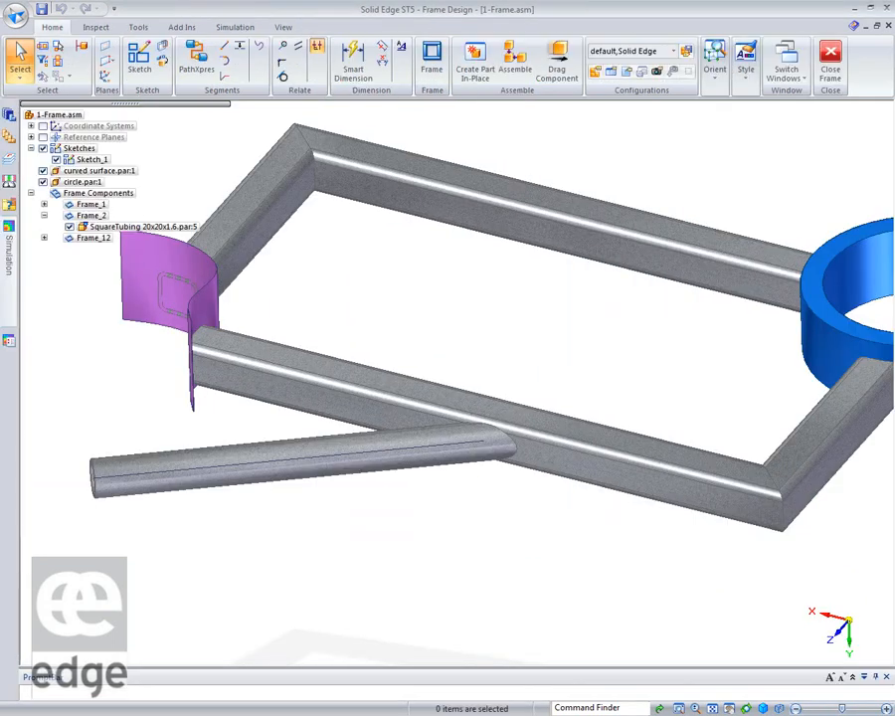
- Switch to widget.par and run the Geometry Inspector for faults on all active models
{"action": "key", "text": "ctrl+Tab"}
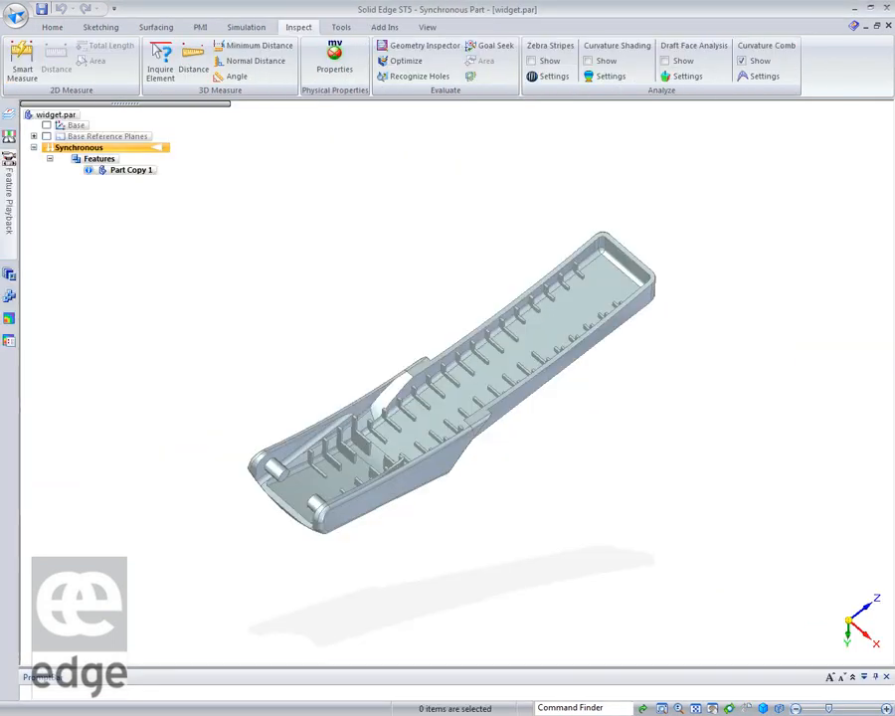
{"action": "middle_click_drag", "start_coordinate": [204, 313], "coordinate": [373, 351]}
{"action": "scroll", "coordinate": [374, 351], "scroll_direction": "up", "scroll_amount": 5}
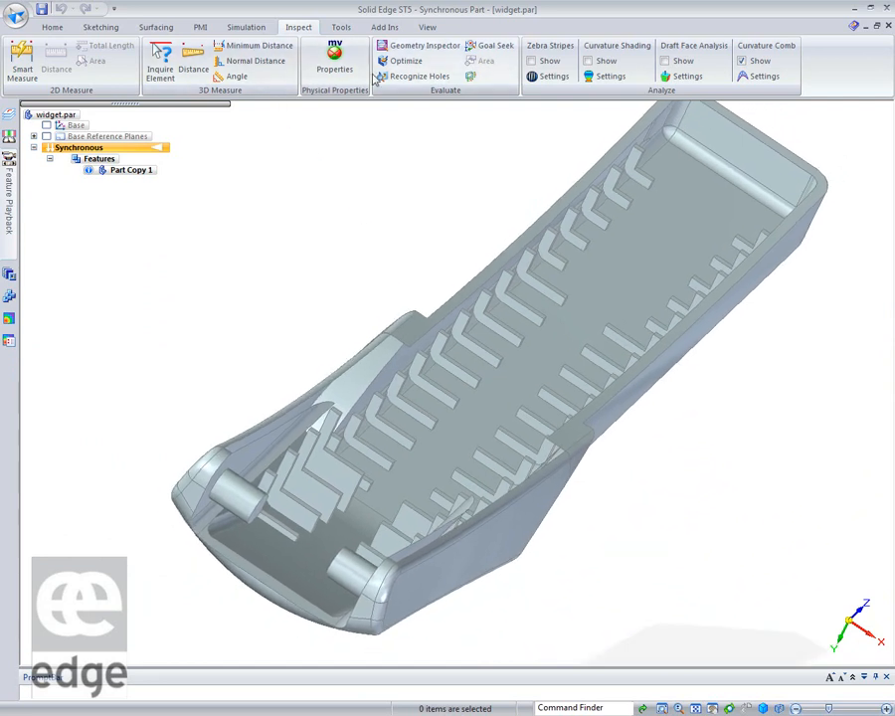
{"action": "left_click", "coordinate": [410, 46]}
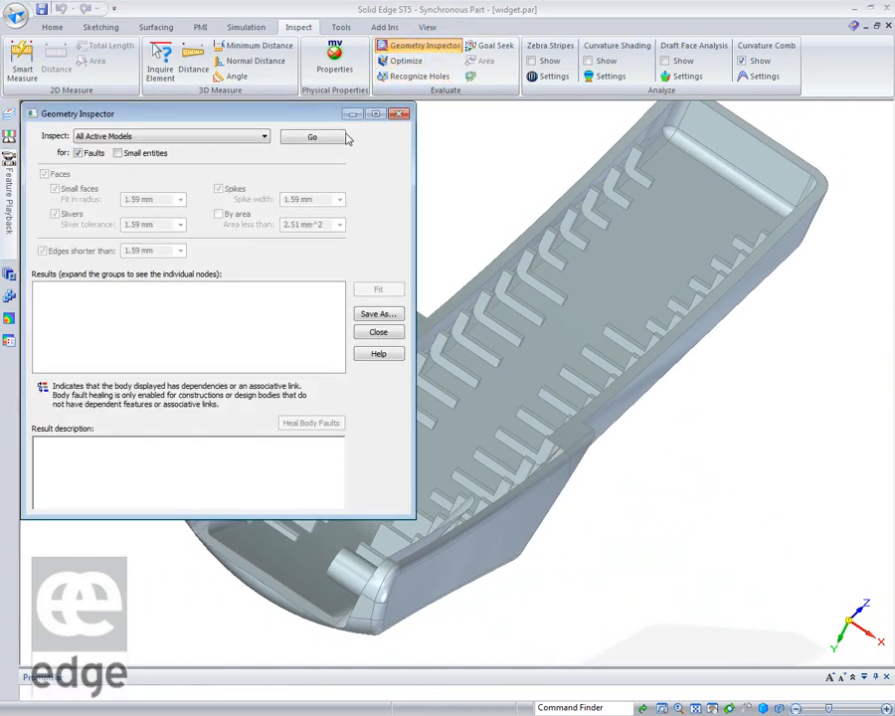
{"action": "left_click", "coordinate": [315, 139]}
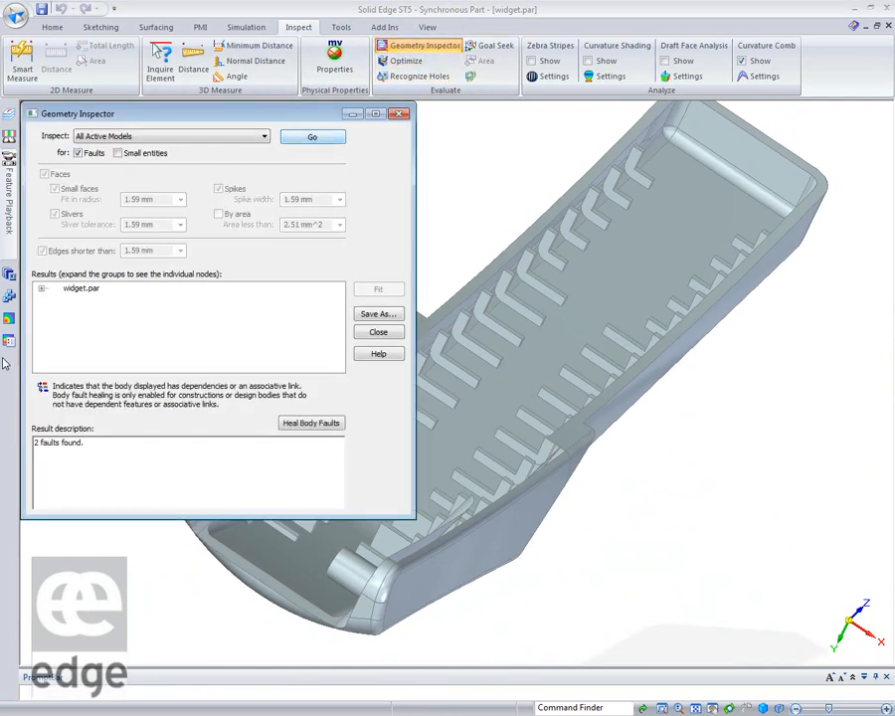
- Expand the widget.par results and review each fault where a vertex does not lie on its edge's curve
{"action": "left_click", "coordinate": [44, 289]}
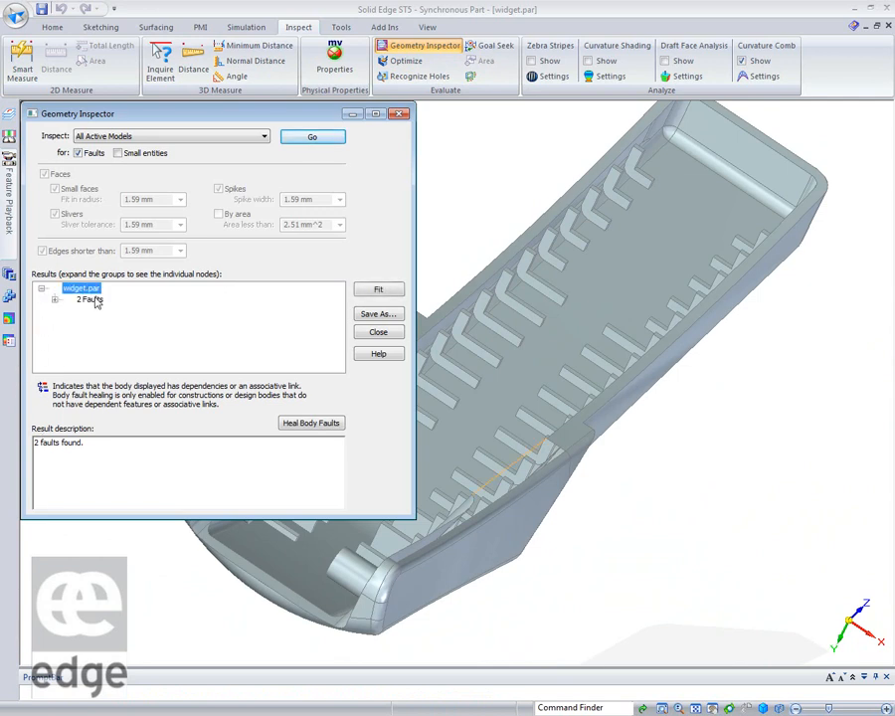
{"action": "left_click", "coordinate": [89, 300]}
{"action": "left_click", "coordinate": [56, 300]}
{"action": "left_click", "coordinate": [75, 311]}
{"action": "left_click", "coordinate": [63, 310]}
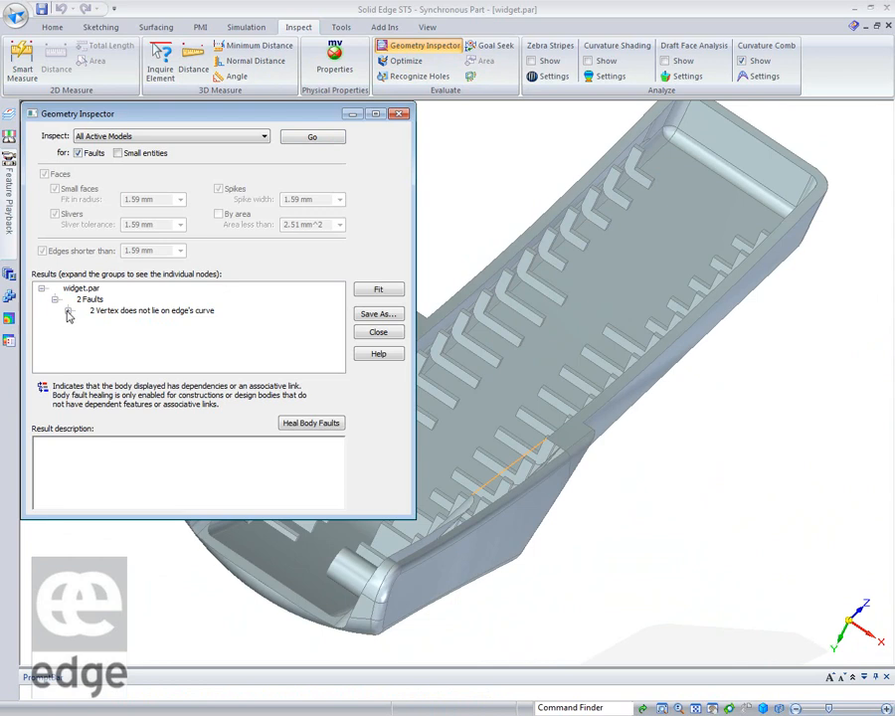
{"action": "left_click", "coordinate": [68, 311]}
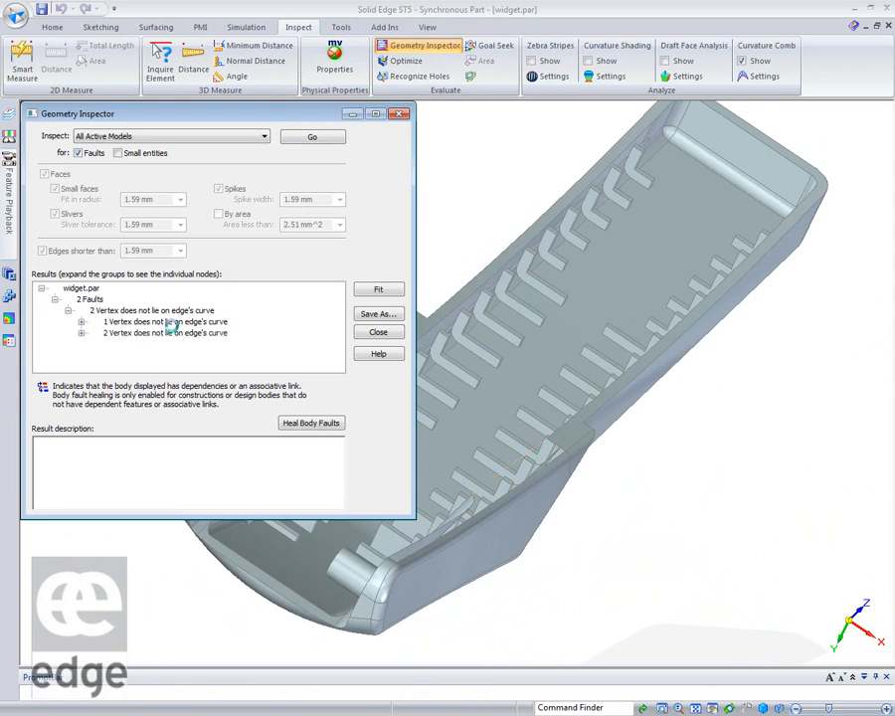
{"action": "left_click", "coordinate": [169, 322]}
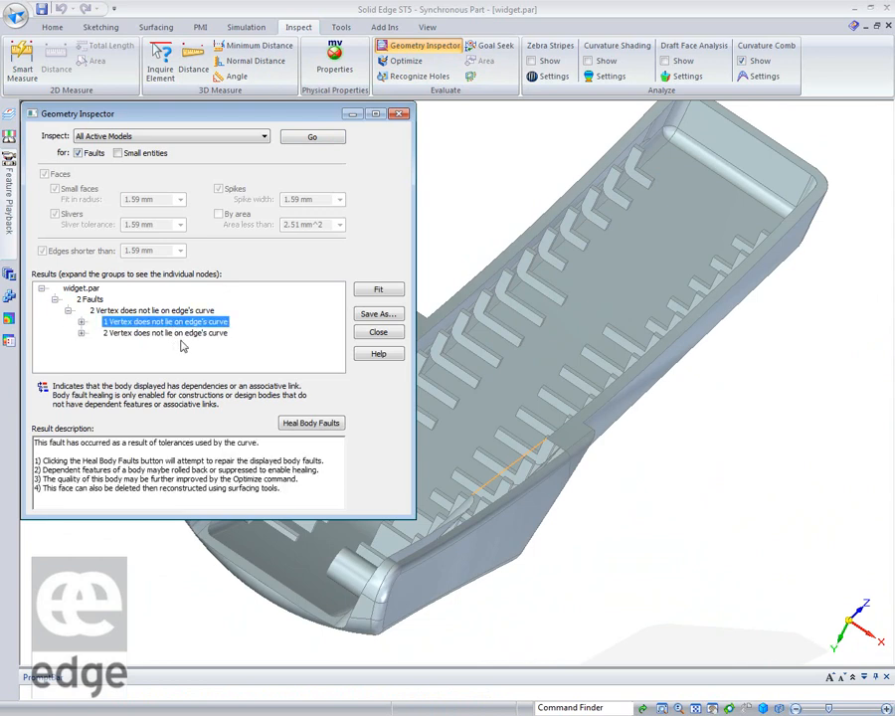
{"action": "left_click", "coordinate": [167, 333]}
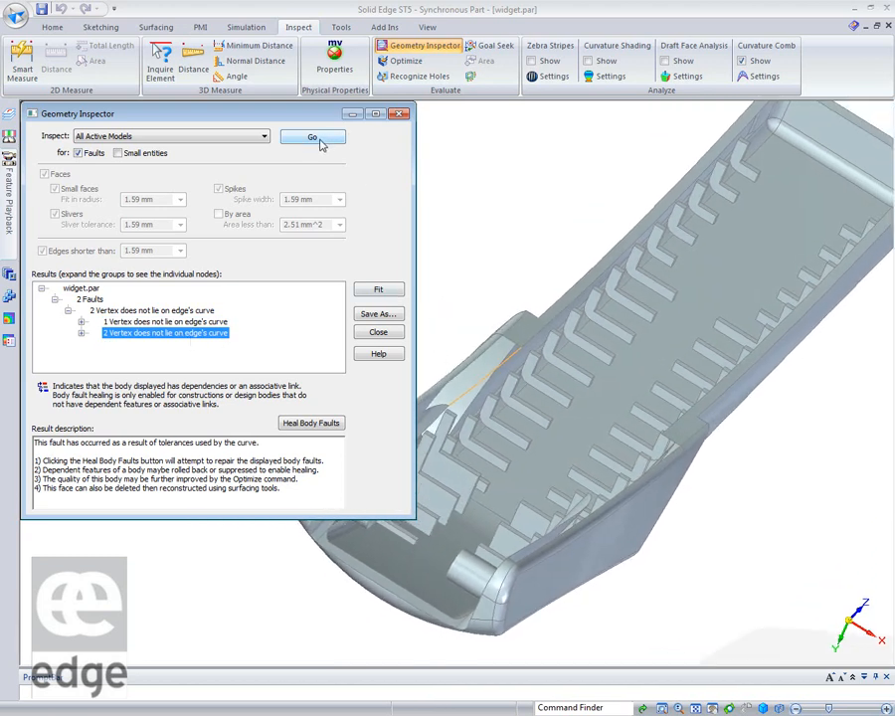
- Heal the body faults in widget.par and close the part without saving the changes
{"action": "left_click", "coordinate": [332, 423]}
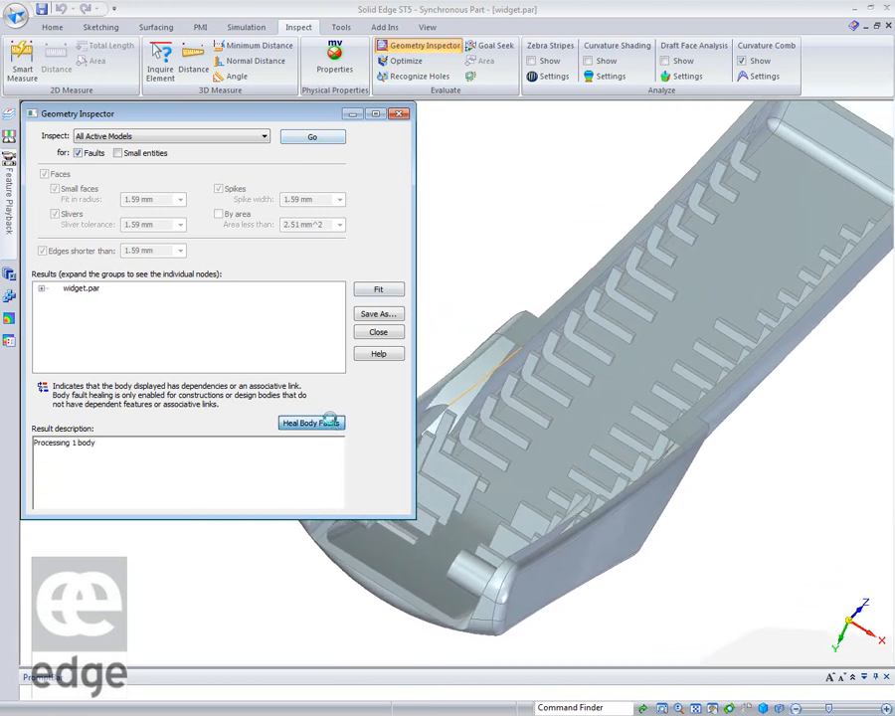
{"action": "left_click", "coordinate": [398, 115]}
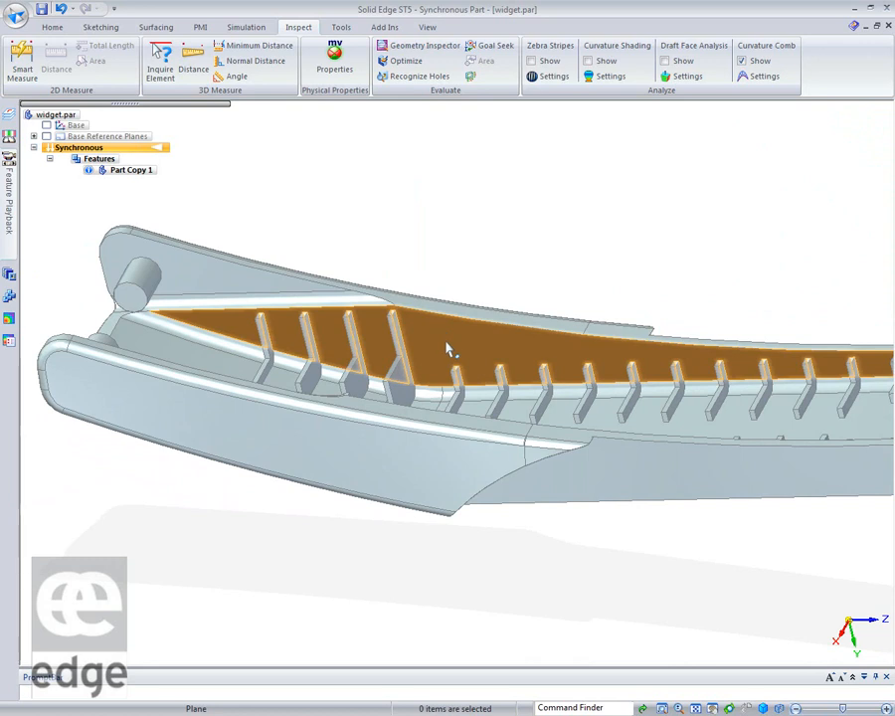
{"action": "middle_click_drag", "start_coordinate": [433, 211], "coordinate": [435, 219]}
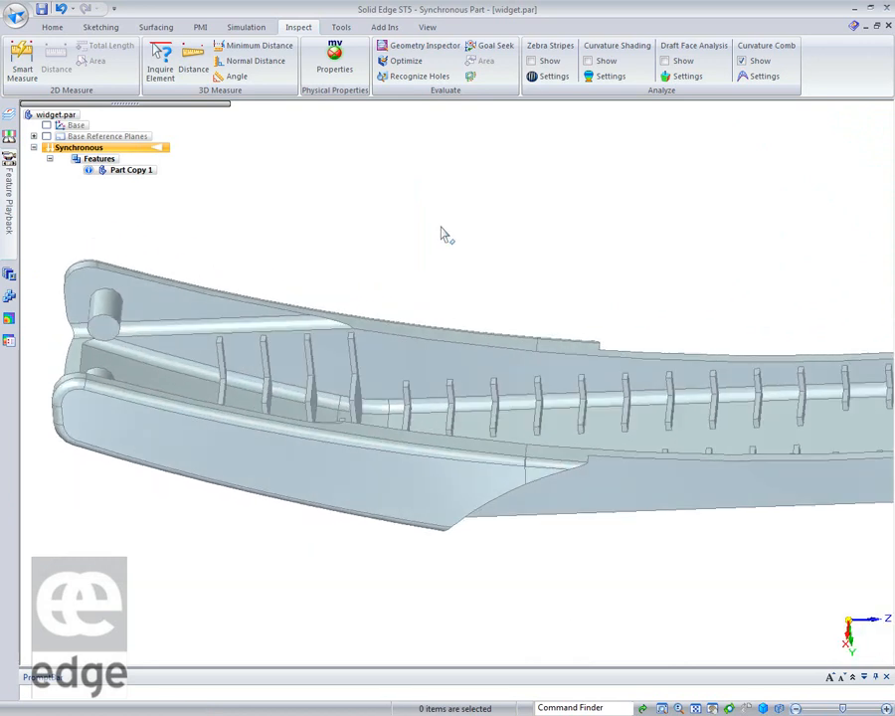
{"action": "left_click", "coordinate": [888, 26]}
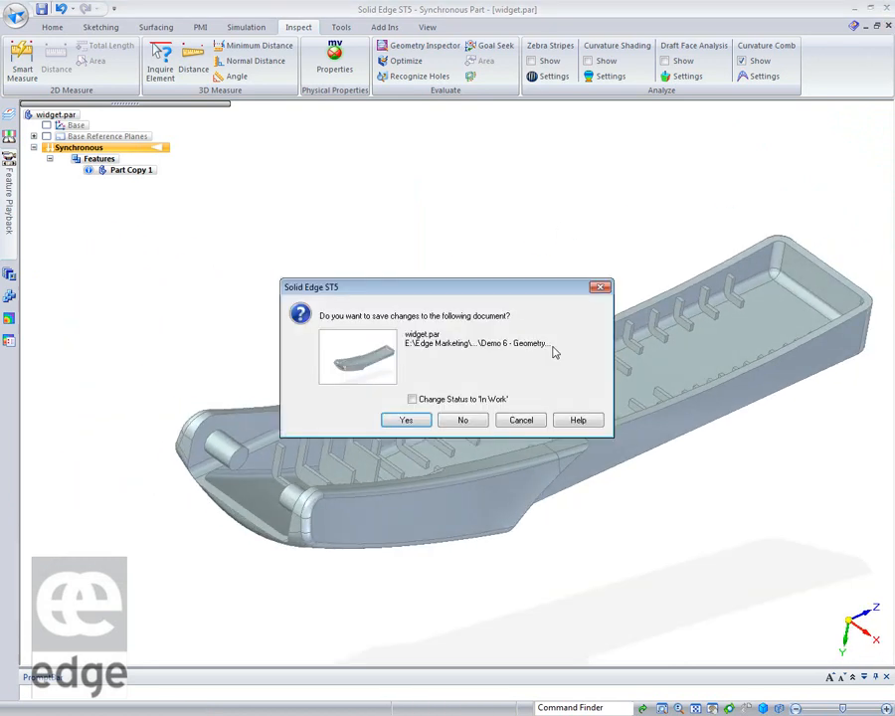
{"action": "left_click", "coordinate": [466, 420]}
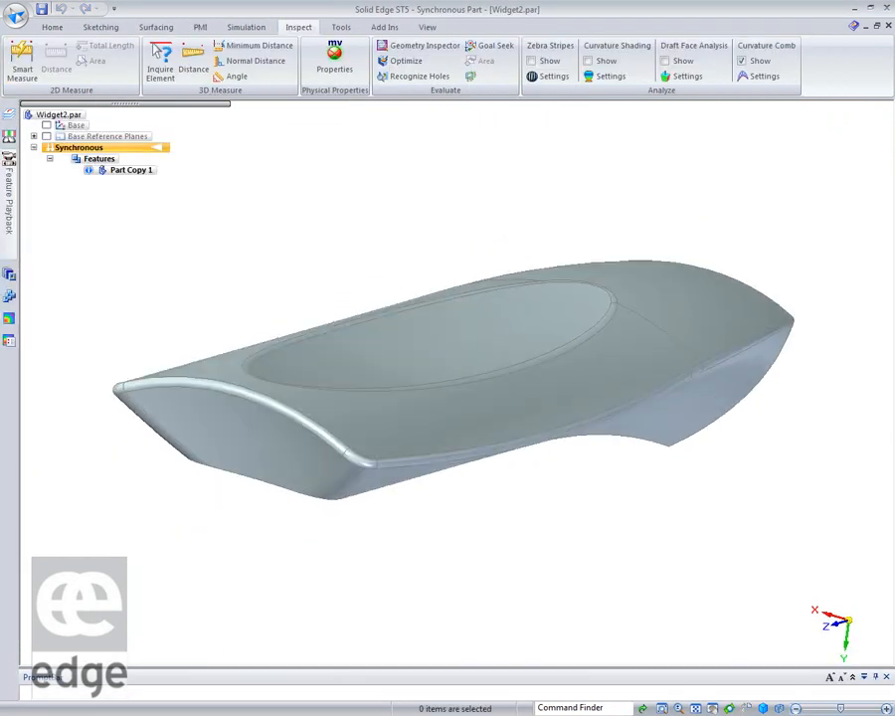
- Run the Geometry Inspector for faults on all active models in Widget2.par and locate the faulty face on the part
{"action": "middle_click_drag", "start_coordinate": [448, 458], "coordinate": [453, 247]}
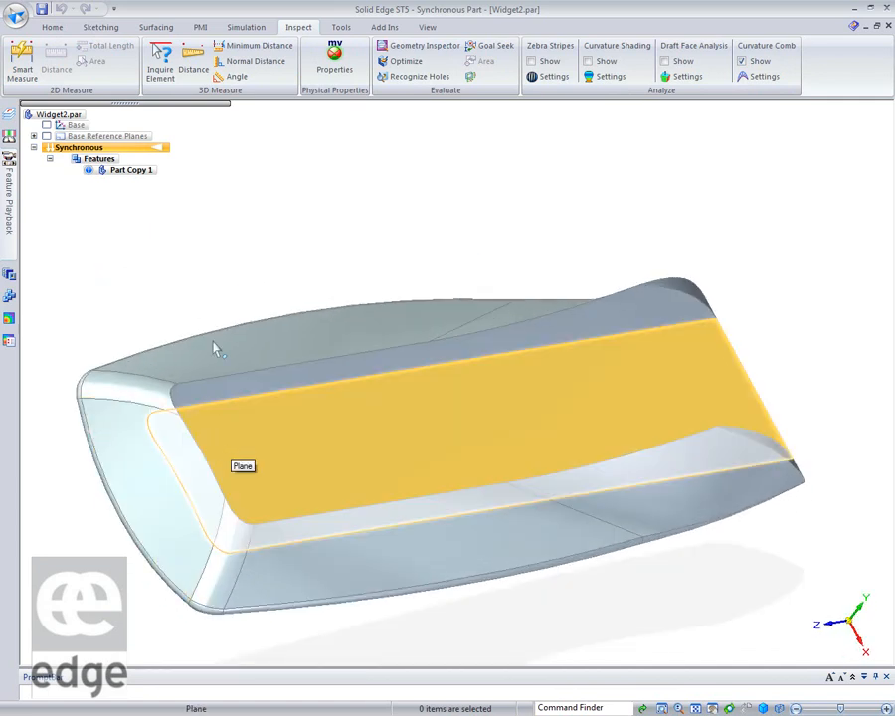
{"action": "middle_click_drag", "start_coordinate": [229, 290], "coordinate": [236, 271]}
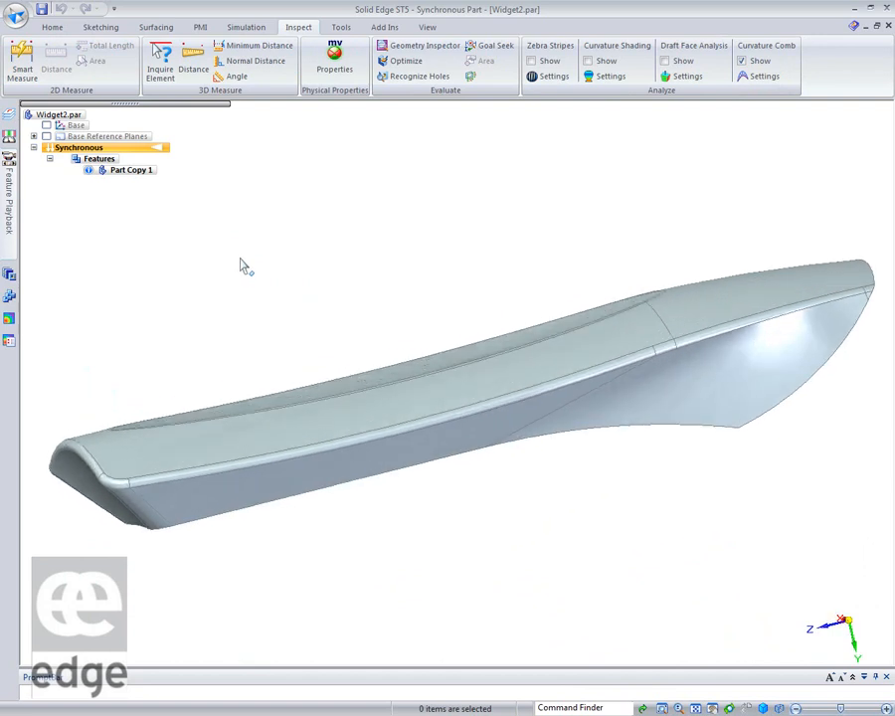
{"action": "left_click", "coordinate": [416, 44]}
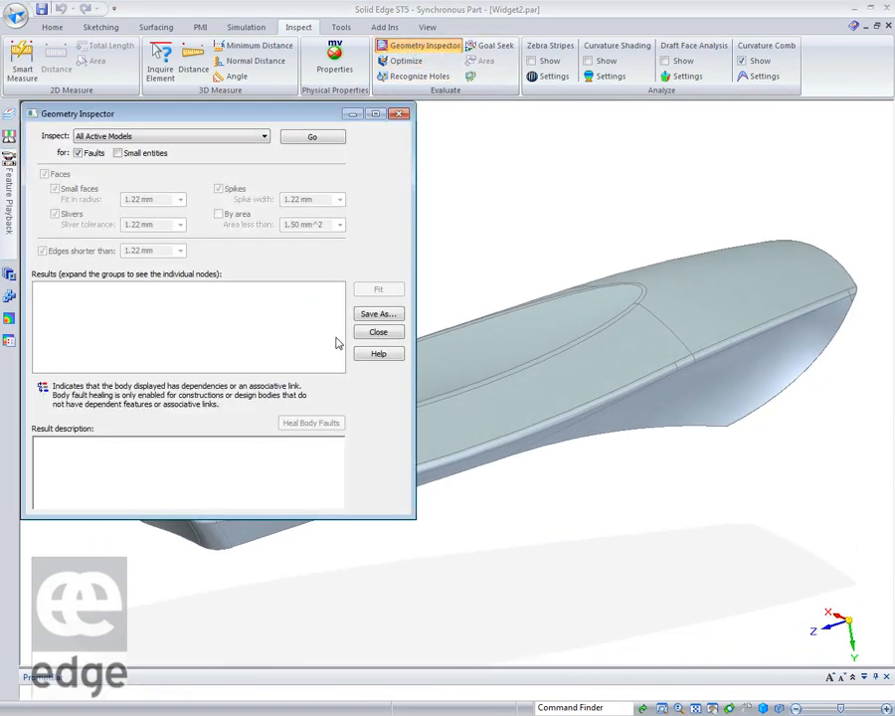
{"action": "left_click", "coordinate": [320, 141]}
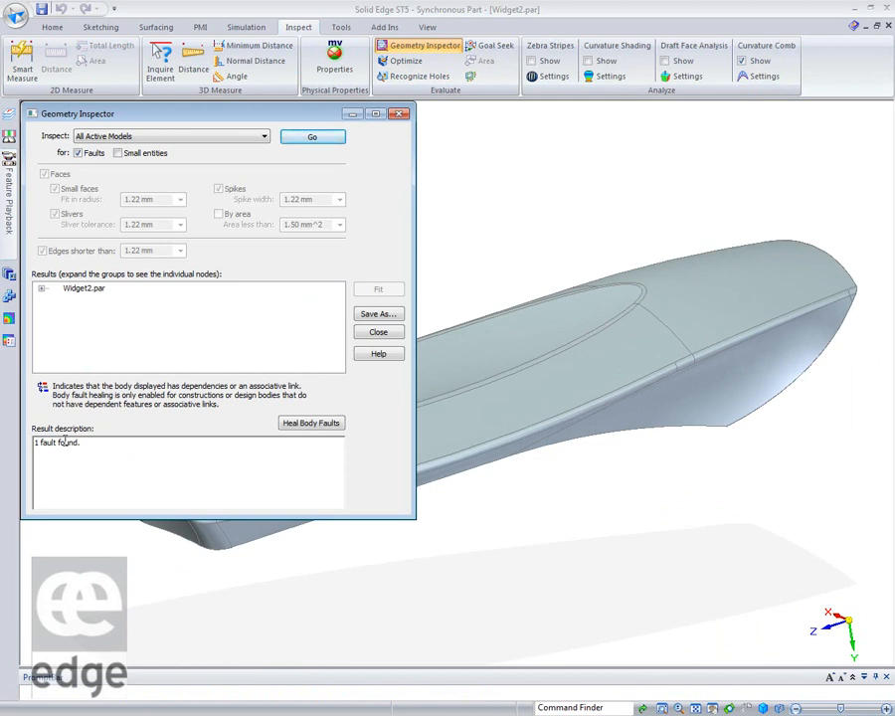
{"action": "left_click", "coordinate": [41, 288]}
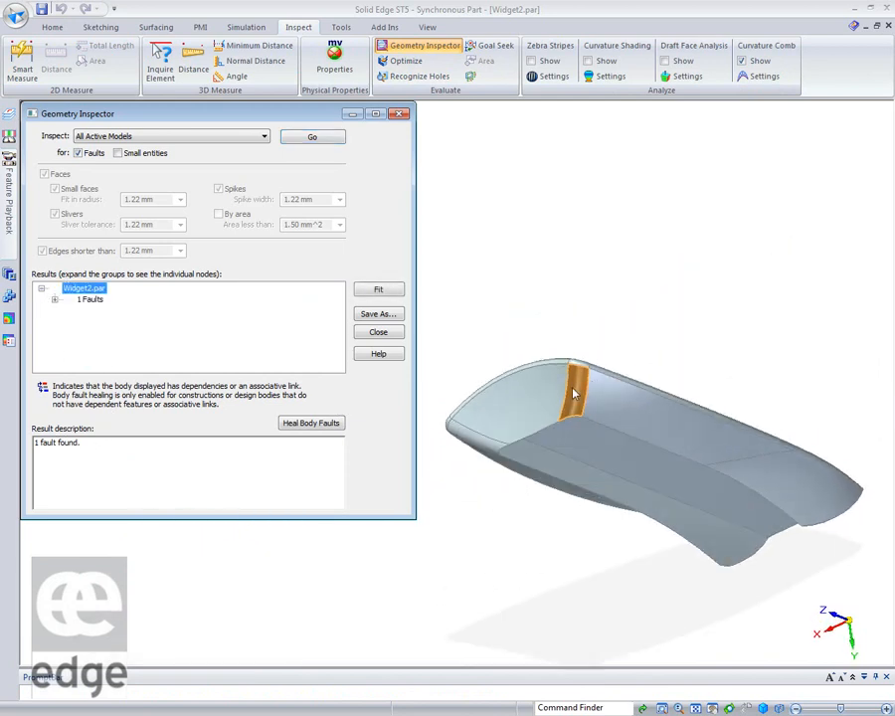
- Heal the body fault in Widget2.par and close the part without saving the changes
{"action": "left_click", "coordinate": [316, 425]}
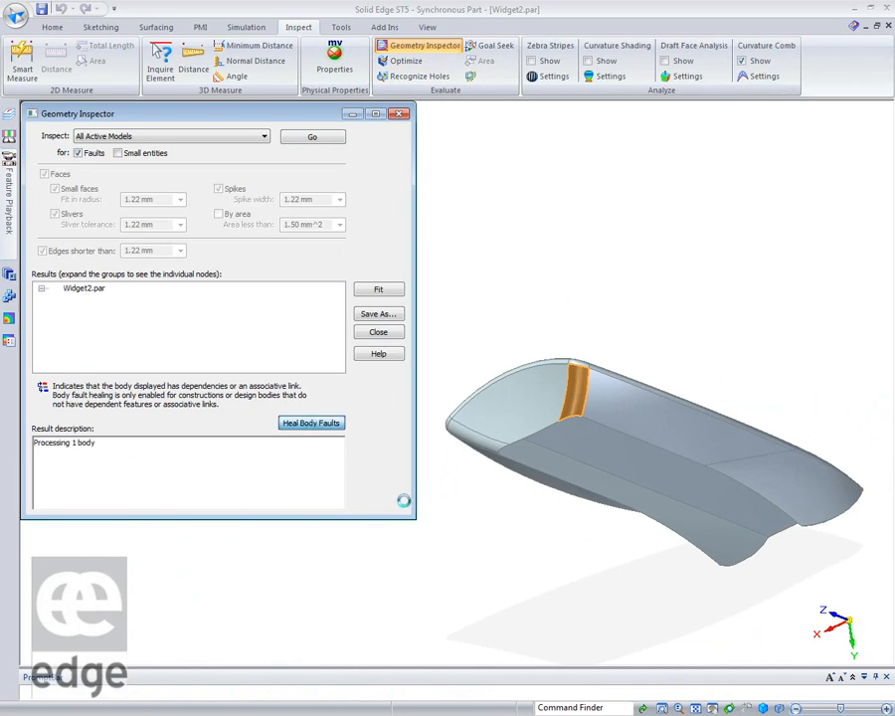
{"action": "left_click", "coordinate": [398, 113]}
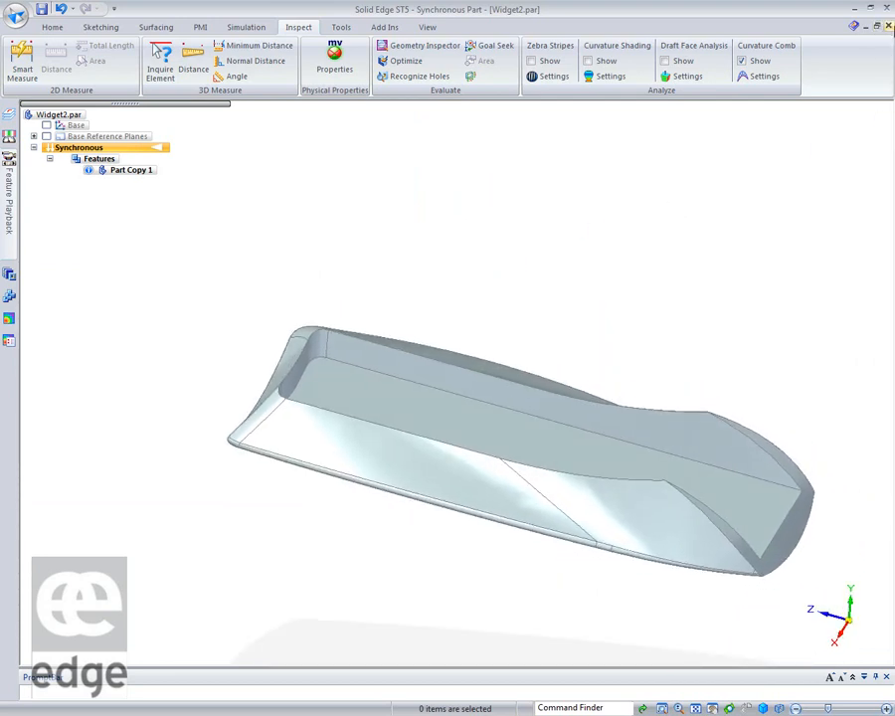
{"action": "left_click", "coordinate": [888, 25]}
{"action": "left_click", "coordinate": [460, 418]}
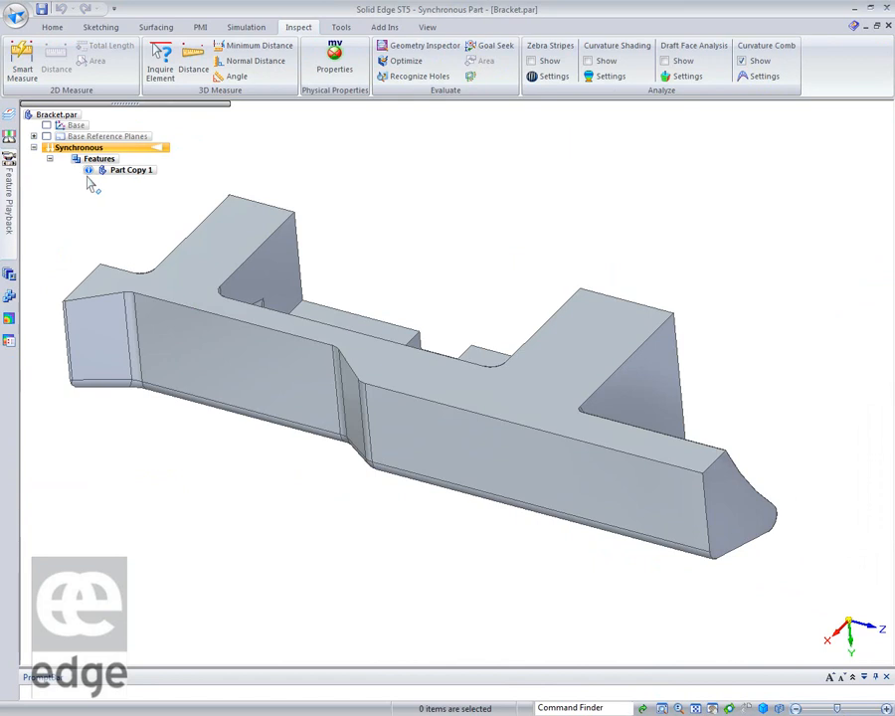
- Select the Bracket.par body for Optimize with the Clean body, Full body optimization and Report options
{"action": "middle_click_drag", "start_coordinate": [316, 181], "coordinate": [329, 186]}
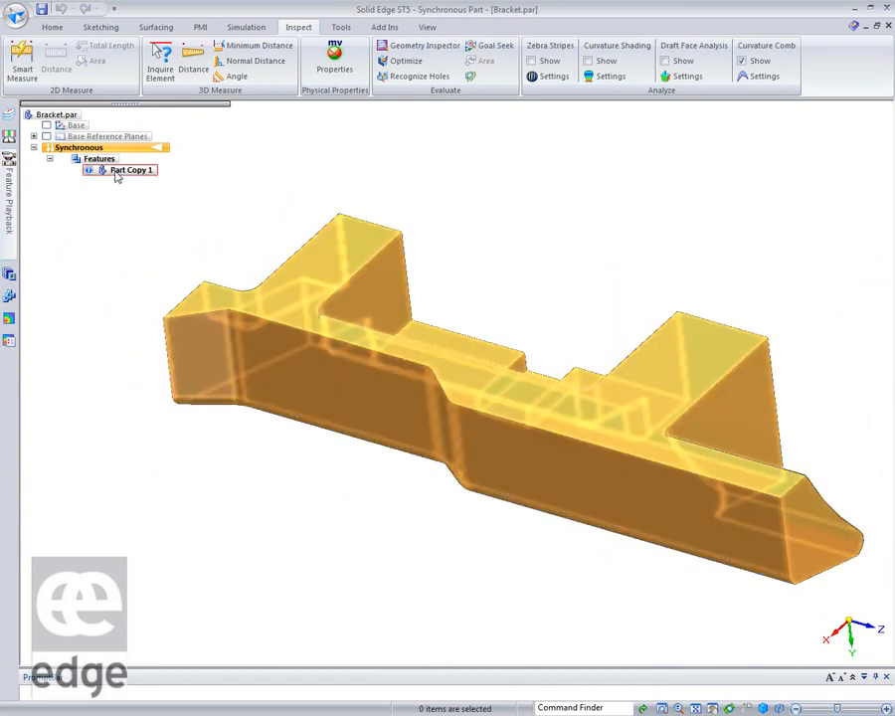
{"action": "mouse_move", "coordinate": [117, 176]}
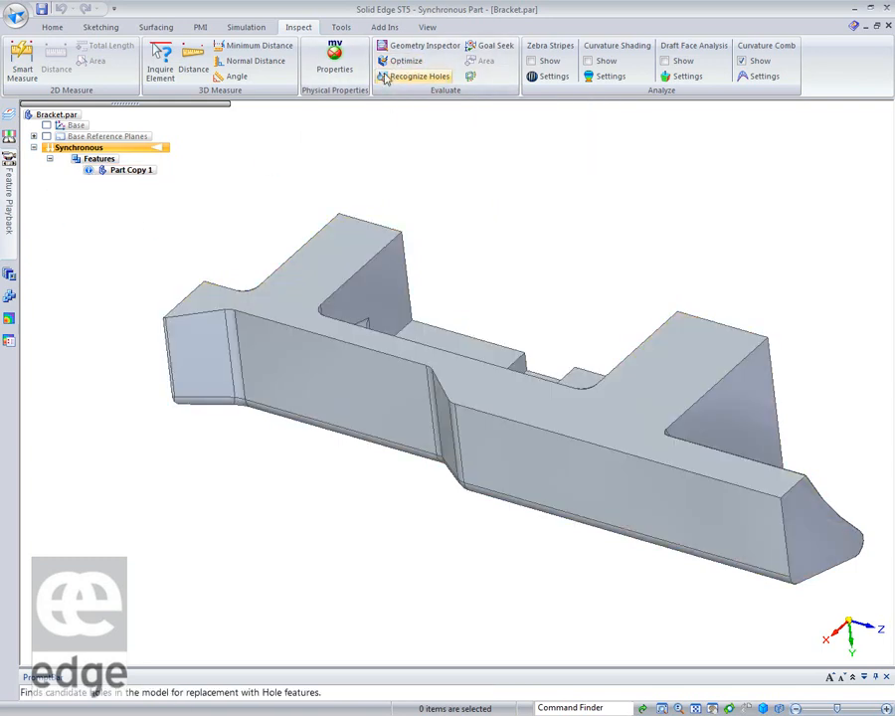
{"action": "left_click", "coordinate": [404, 60]}
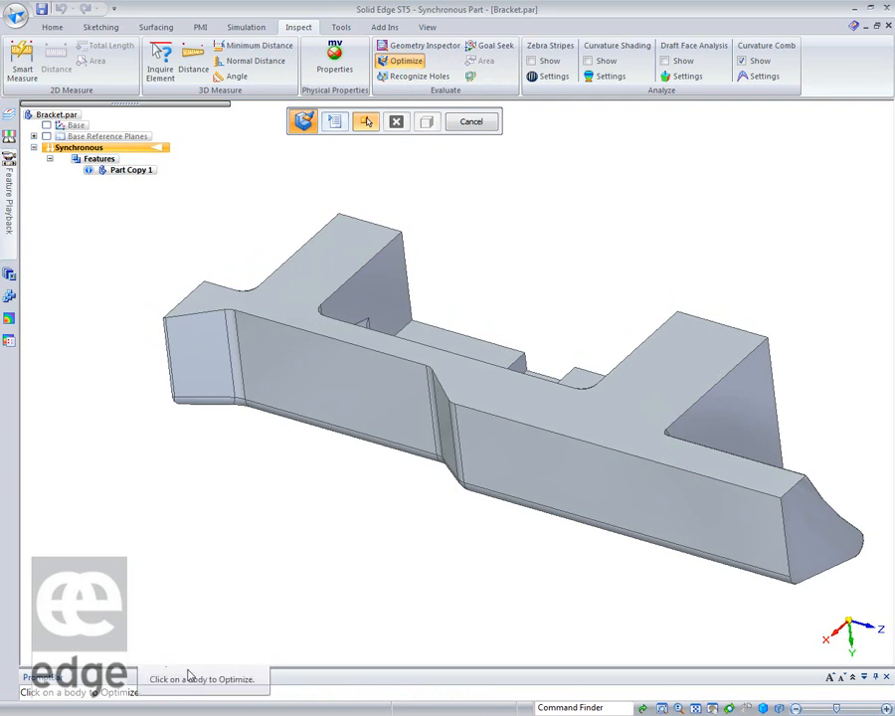
{"action": "left_click", "coordinate": [354, 407]}
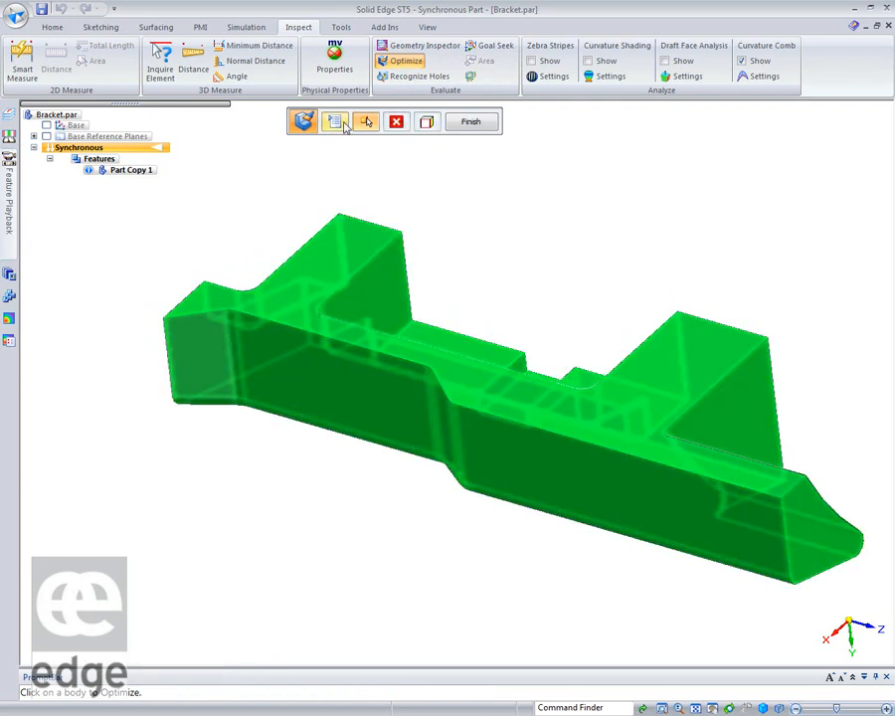
{"action": "left_click", "coordinate": [336, 122]}
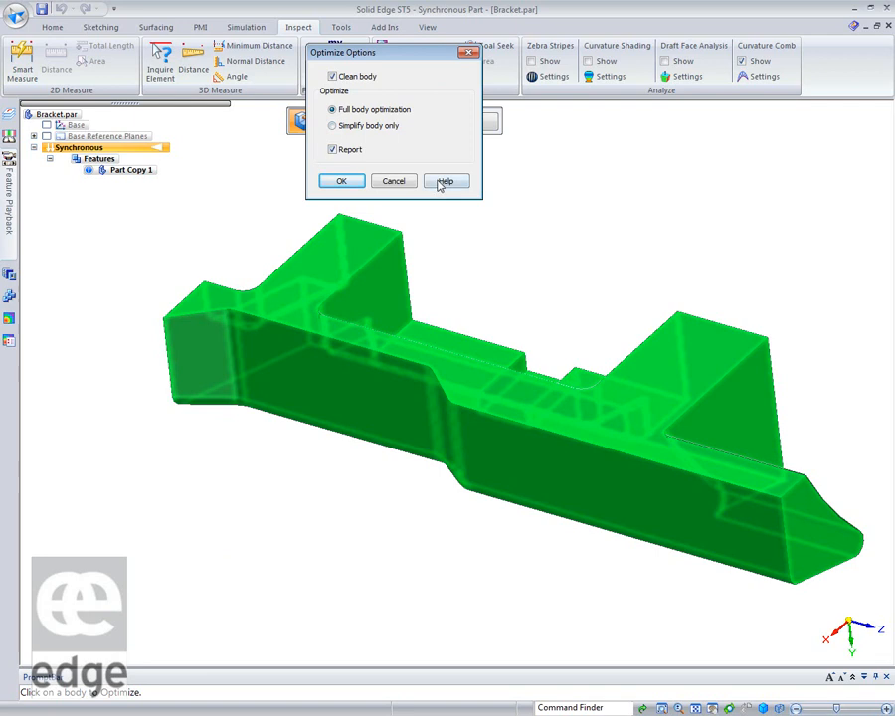
{"action": "left_click", "coordinate": [341, 181]}
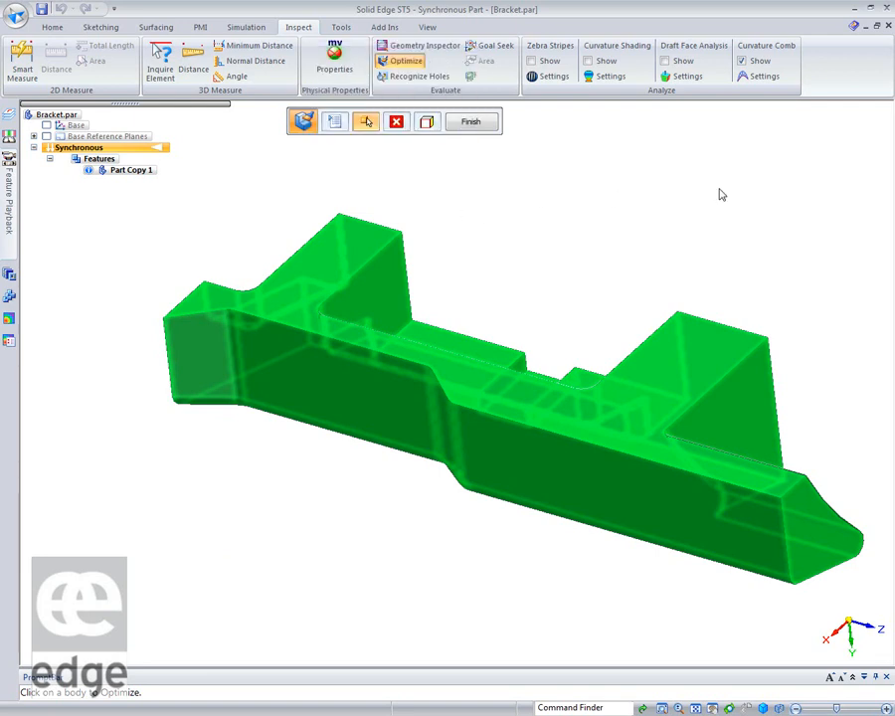
- Highlight the bracket's non-optimized geometry, examine it around the part, run the optimization and close its report
{"action": "left_click", "coordinate": [428, 122]}
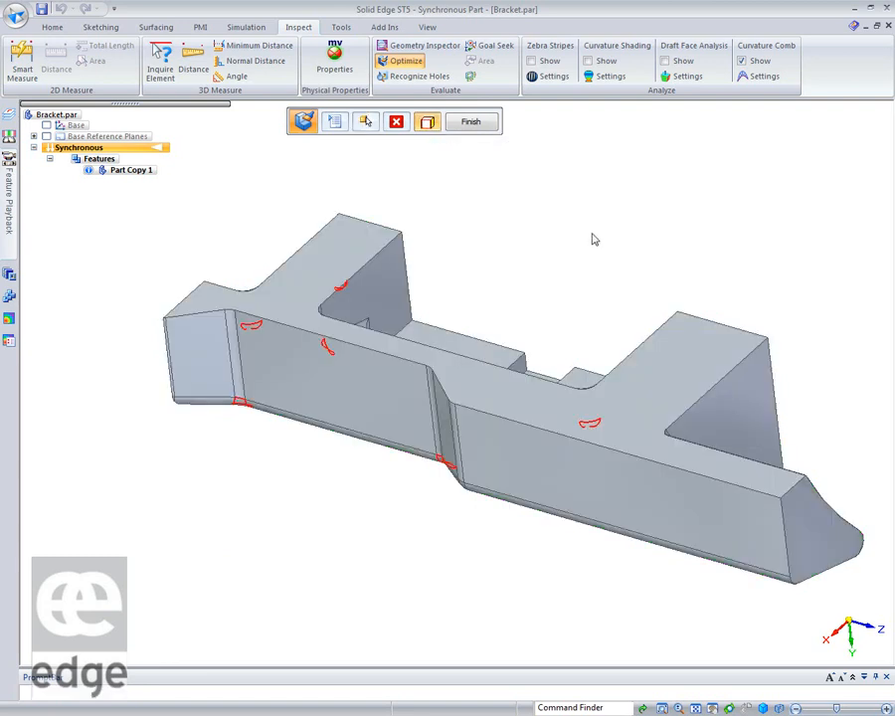
{"action": "middle_click_drag", "start_coordinate": [594, 239], "coordinate": [594, 238]}
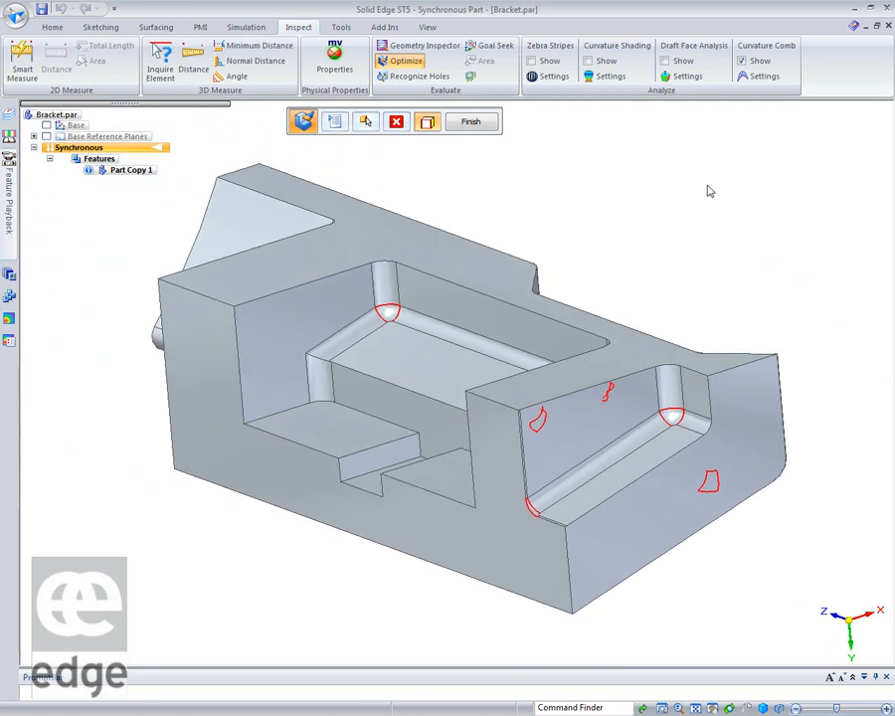
{"action": "left_click", "coordinate": [473, 122]}
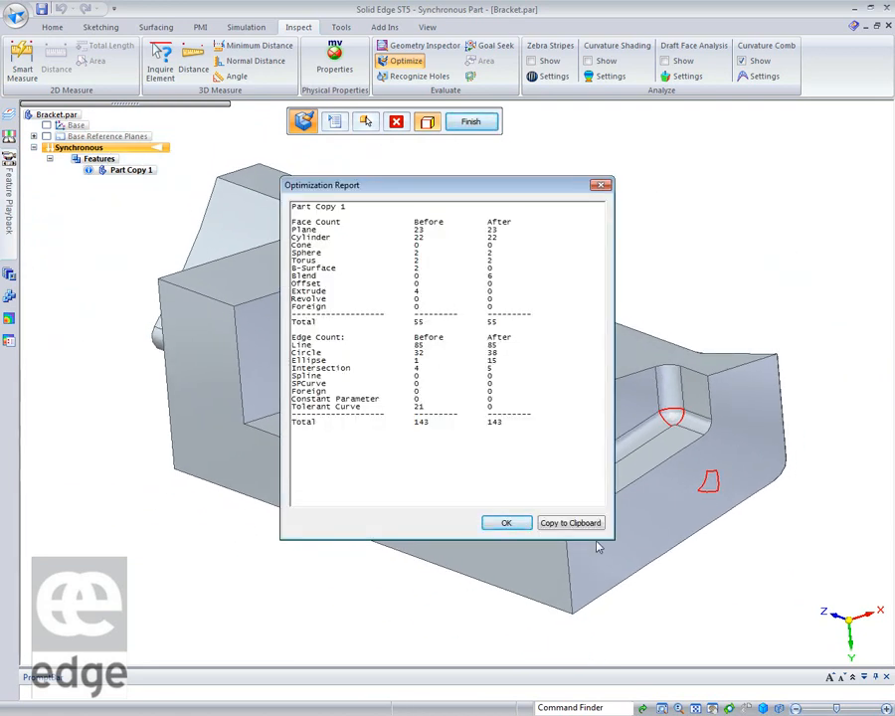
{"action": "left_click", "coordinate": [514, 528]}
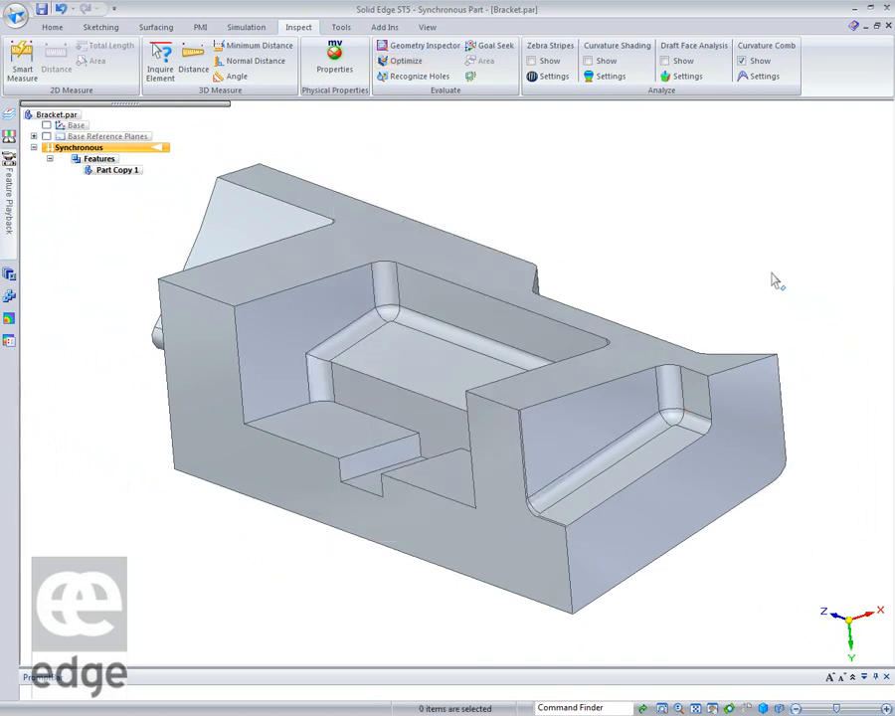
- Check the optimized bracket body for remaining non-optimized geometry, run Optimize on it again and close the report
{"action": "left_click", "coordinate": [415, 62]}
{"action": "left_click", "coordinate": [486, 279]}
{"action": "left_click", "coordinate": [430, 122]}
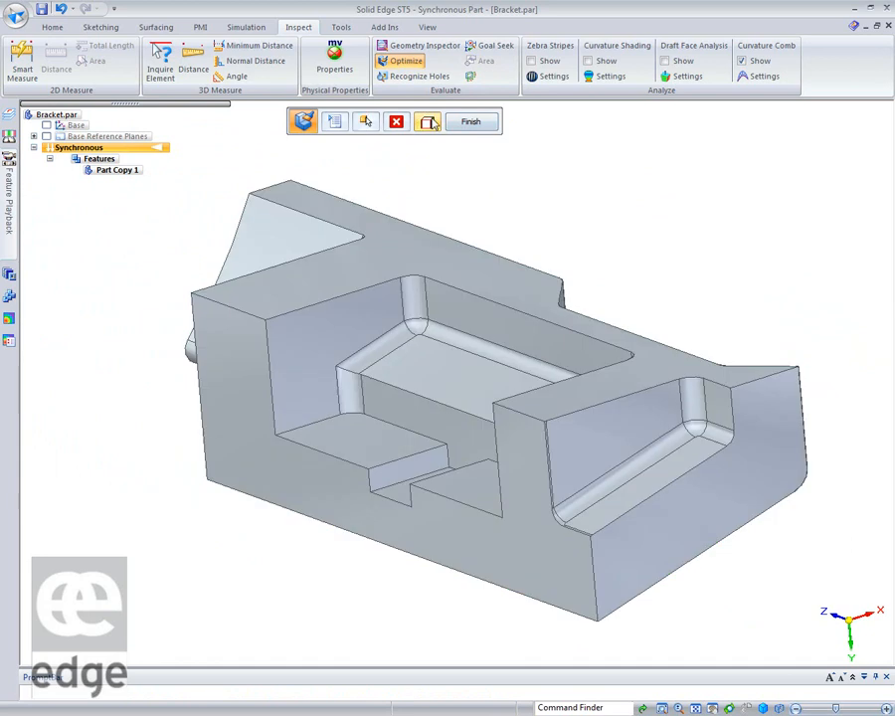
{"action": "left_click", "coordinate": [486, 121]}
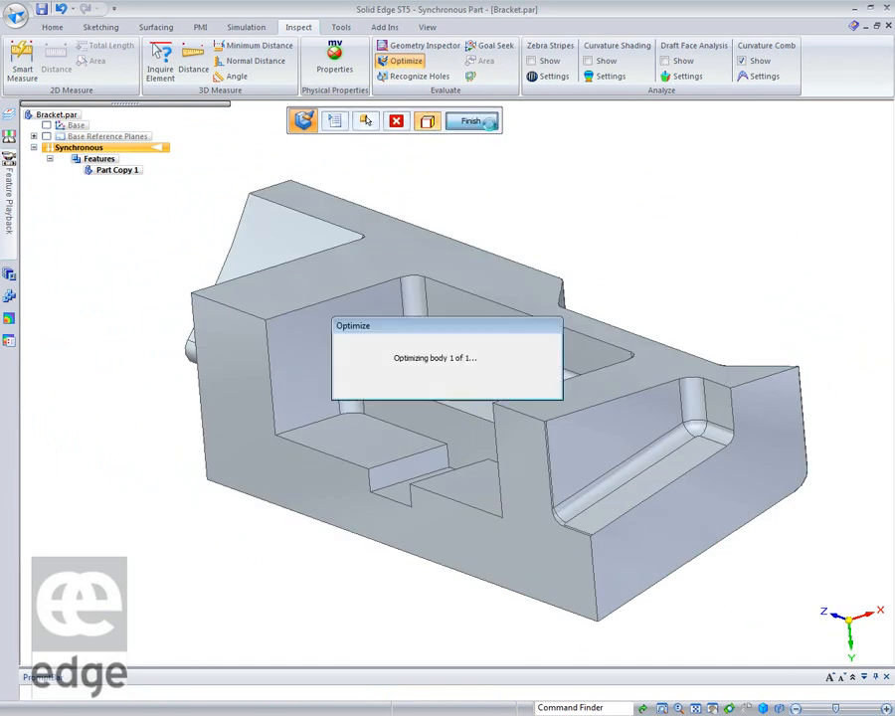
{"action": "left_click", "coordinate": [601, 186]}
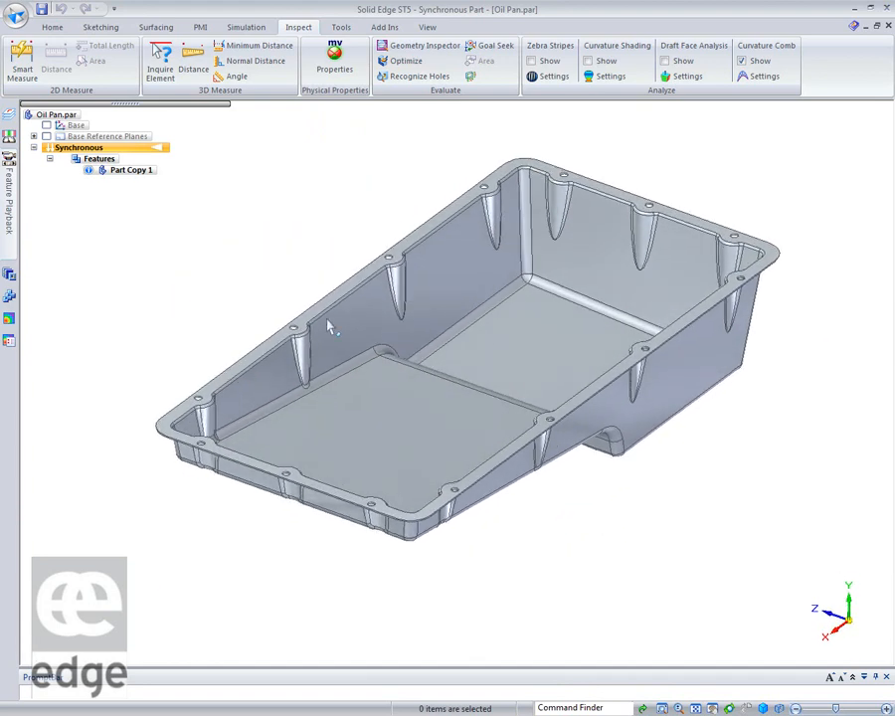
- Highlight the non-optimized faces and edges of the Oil Pan.par body, optimize the body and close the report
{"action": "left_click", "coordinate": [406, 61]}
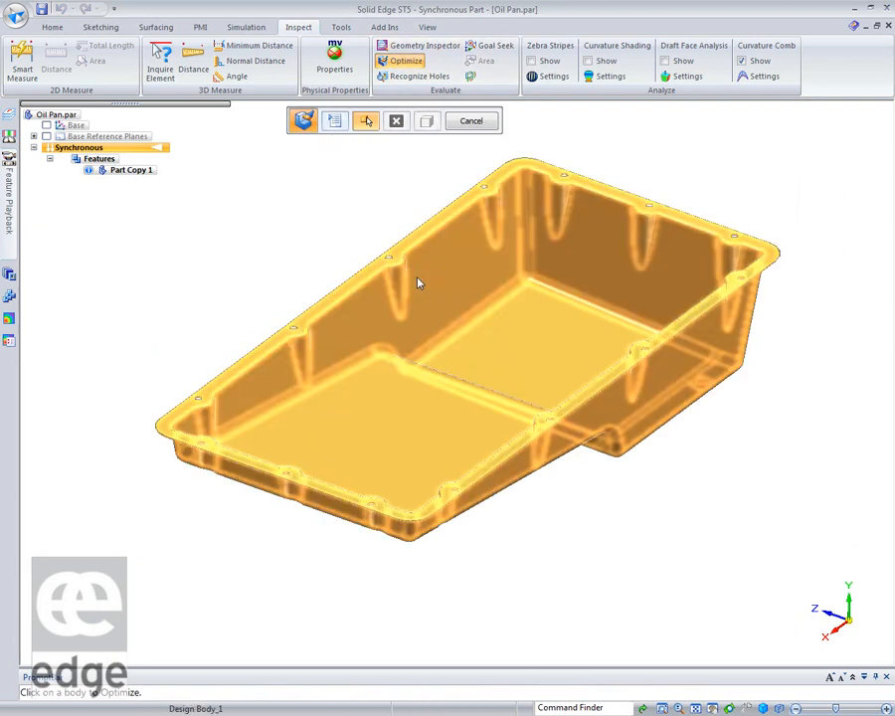
{"action": "left_click", "coordinate": [420, 279]}
{"action": "left_click", "coordinate": [434, 121]}
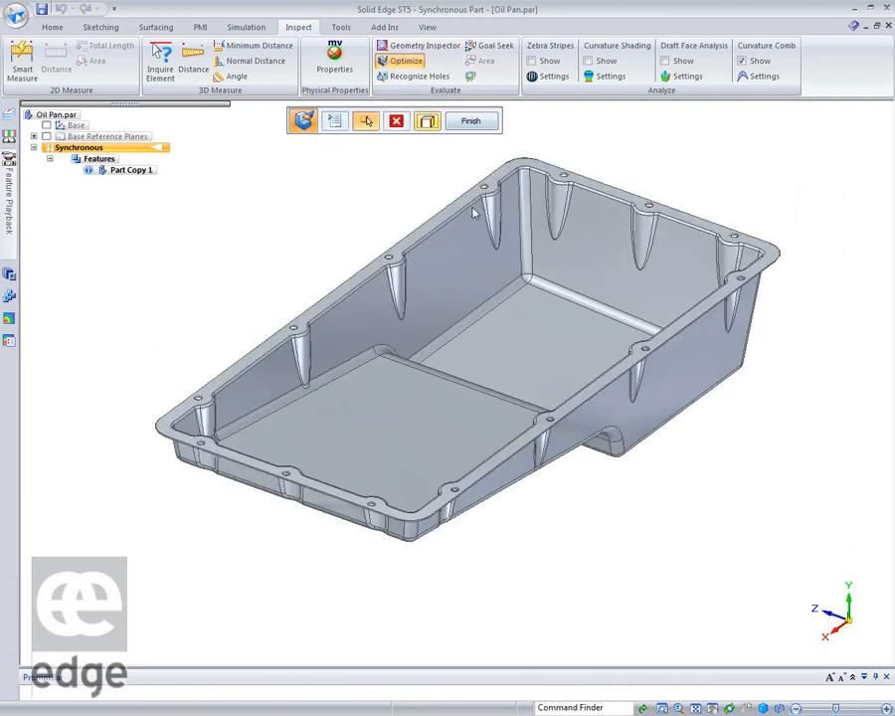
{"action": "middle_click_drag", "start_coordinate": [644, 644], "coordinate": [505, 296]}
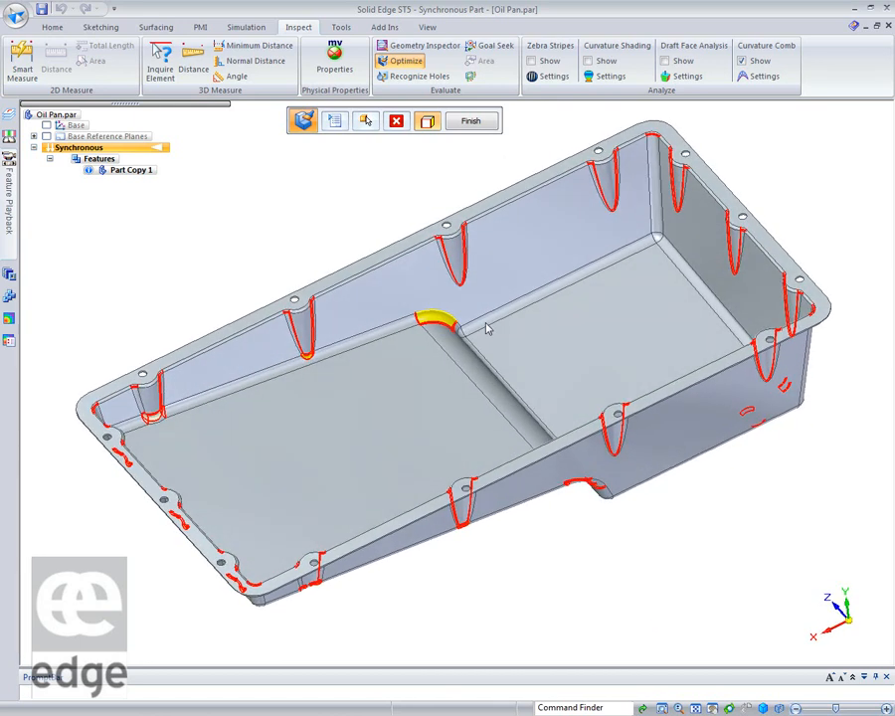
{"action": "middle_click_drag", "start_coordinate": [533, 366], "coordinate": [493, 162]}
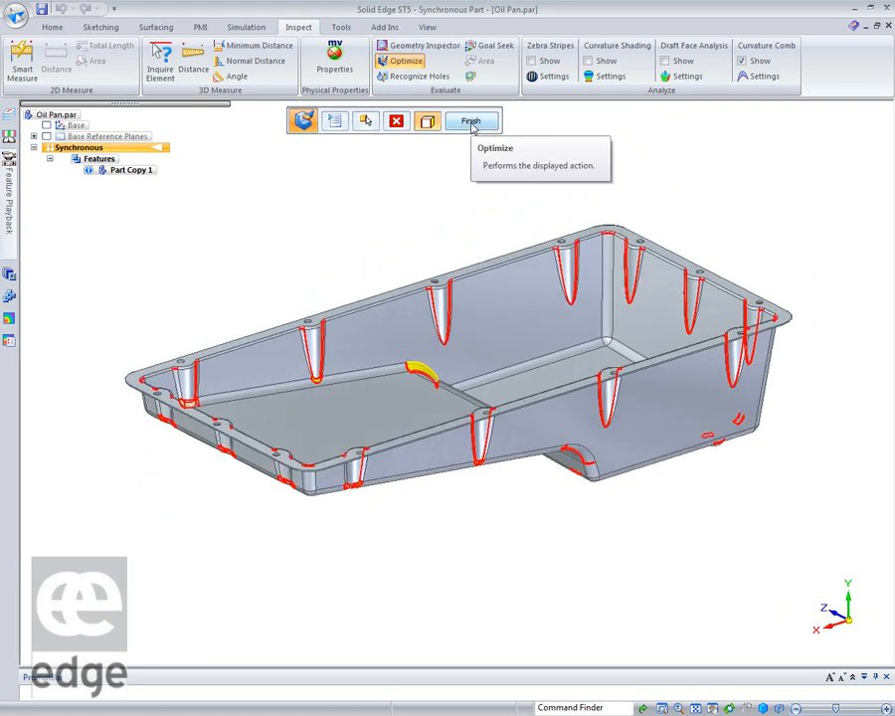
{"action": "left_click", "coordinate": [471, 122]}
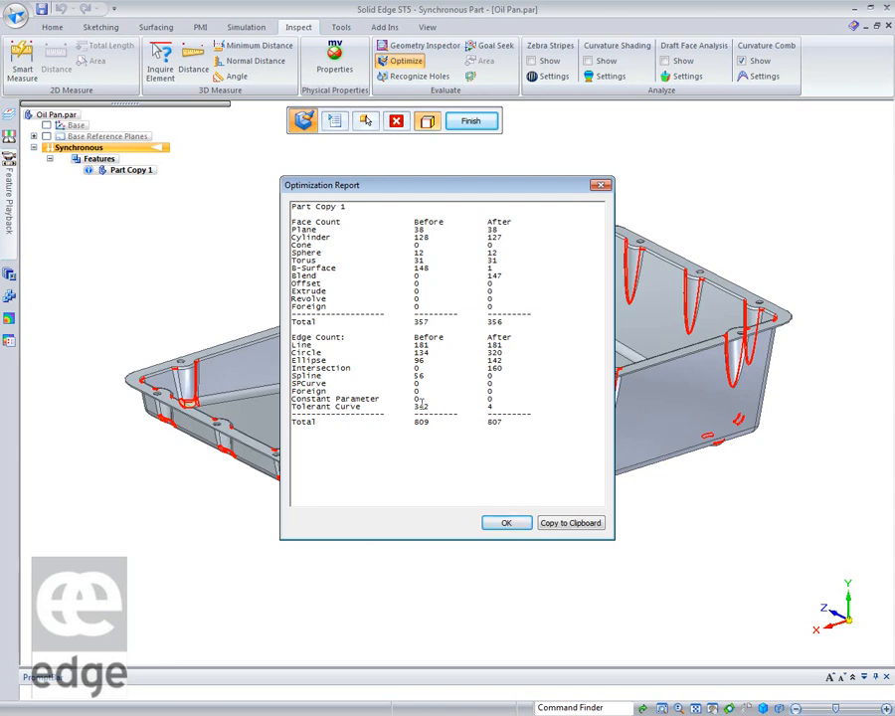
{"action": "left_click", "coordinate": [508, 524]}
- Highlight the oil pan's remaining non-optimized geometry, inspect the flagged face on the side wall and run Optimize again
{"action": "middle_click_drag", "start_coordinate": [591, 524], "coordinate": [552, 388]}
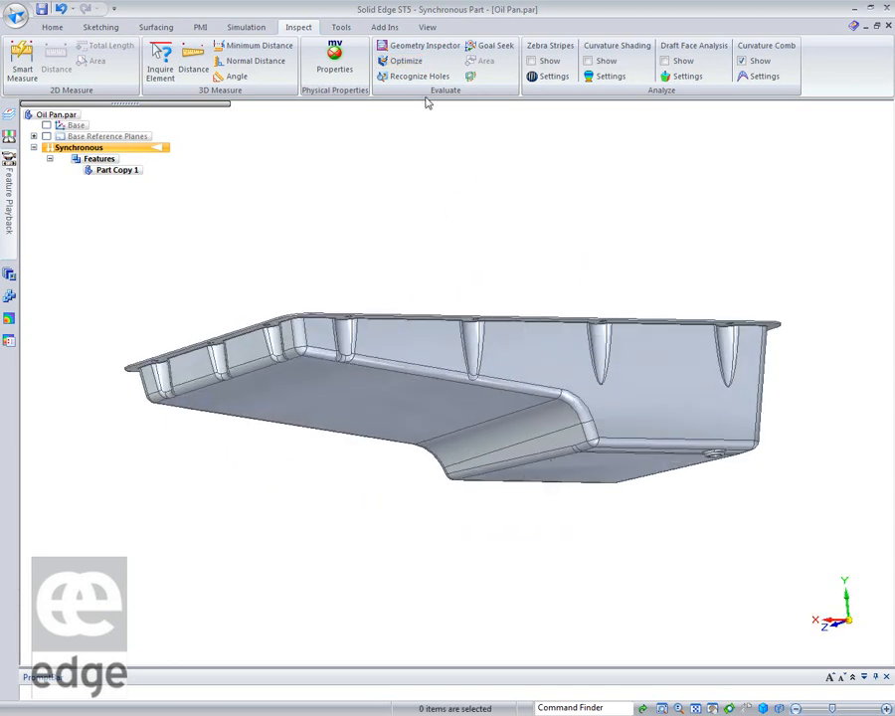
{"action": "left_click", "coordinate": [404, 60]}
{"action": "left_click", "coordinate": [422, 366]}
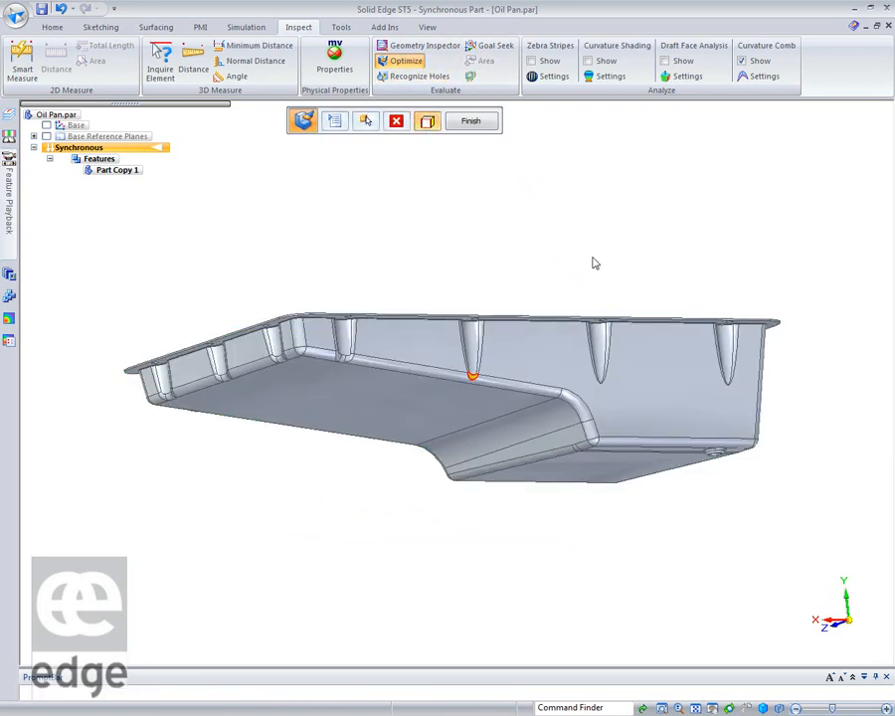
{"action": "scroll", "coordinate": [587, 298], "scroll_direction": "up", "scroll_amount": 6}
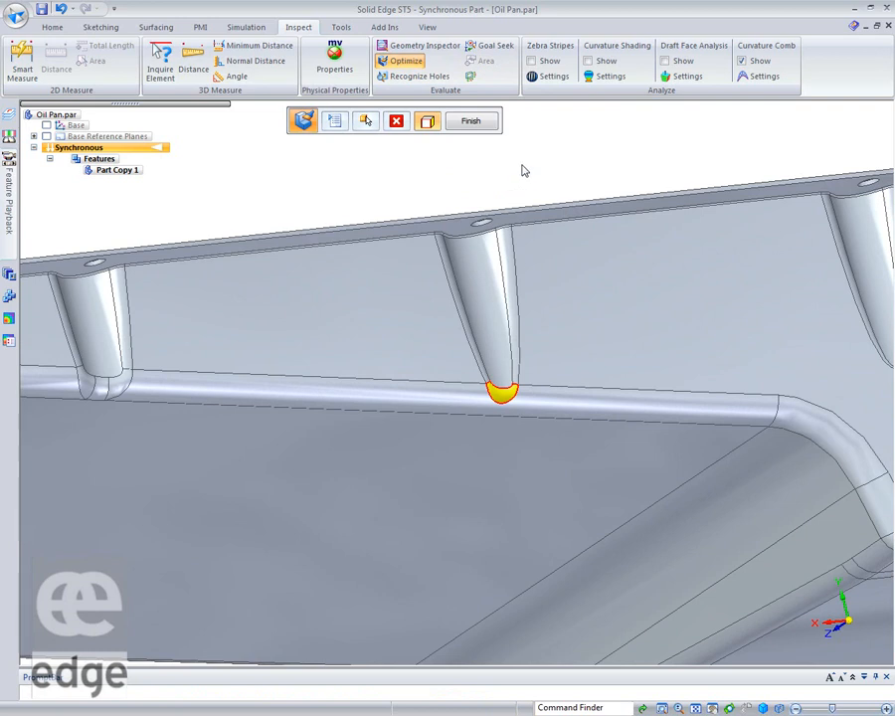
{"action": "left_click", "coordinate": [478, 122]}
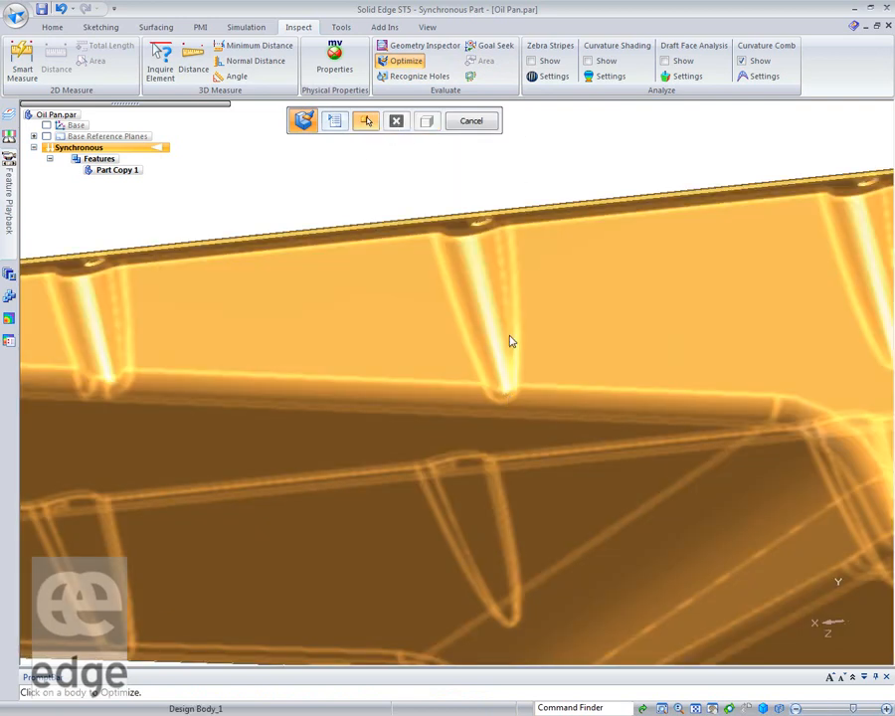
{"action": "scroll", "coordinate": [340, 164], "scroll_direction": "up", "scroll_amount": 1}
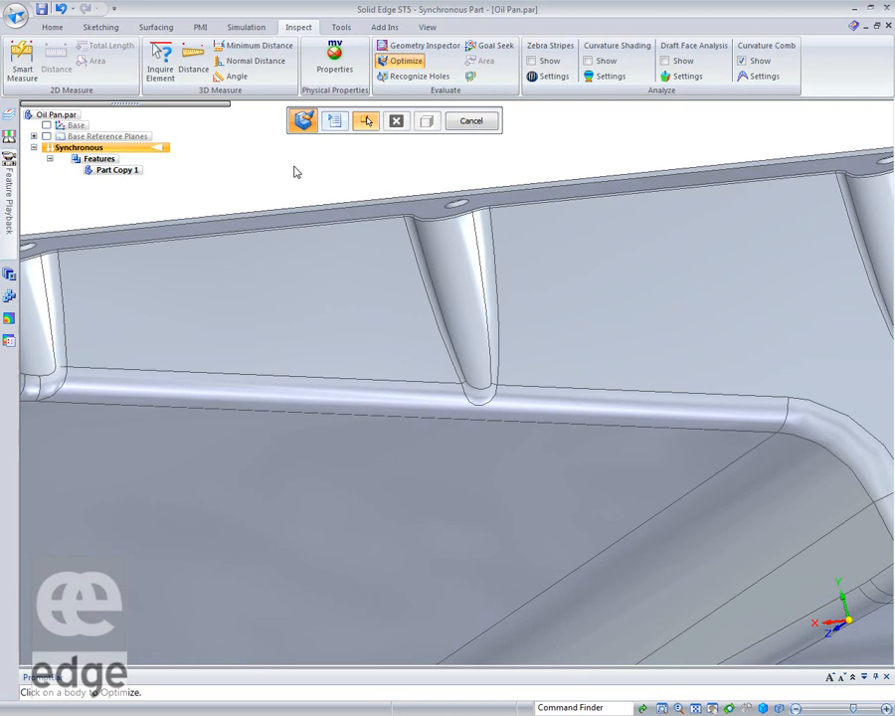
- Delete the small flagged face at the lower end of the tapered bolt-hole recess on the pan's side wall
{"action": "left_click", "coordinate": [52, 27]}
{"action": "left_click", "coordinate": [81, 60]}
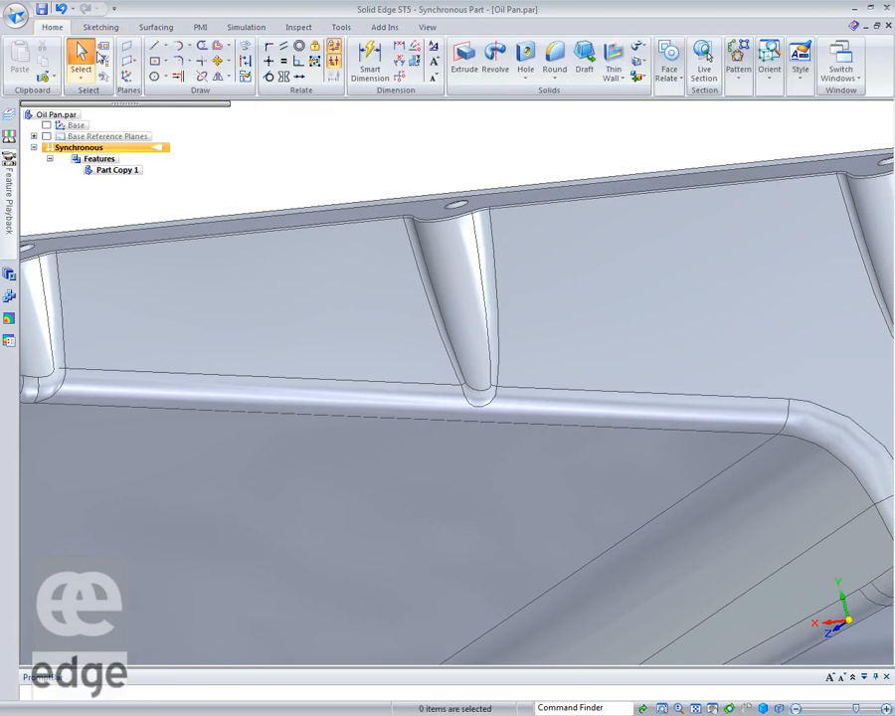
{"action": "left_click", "coordinate": [480, 394]}
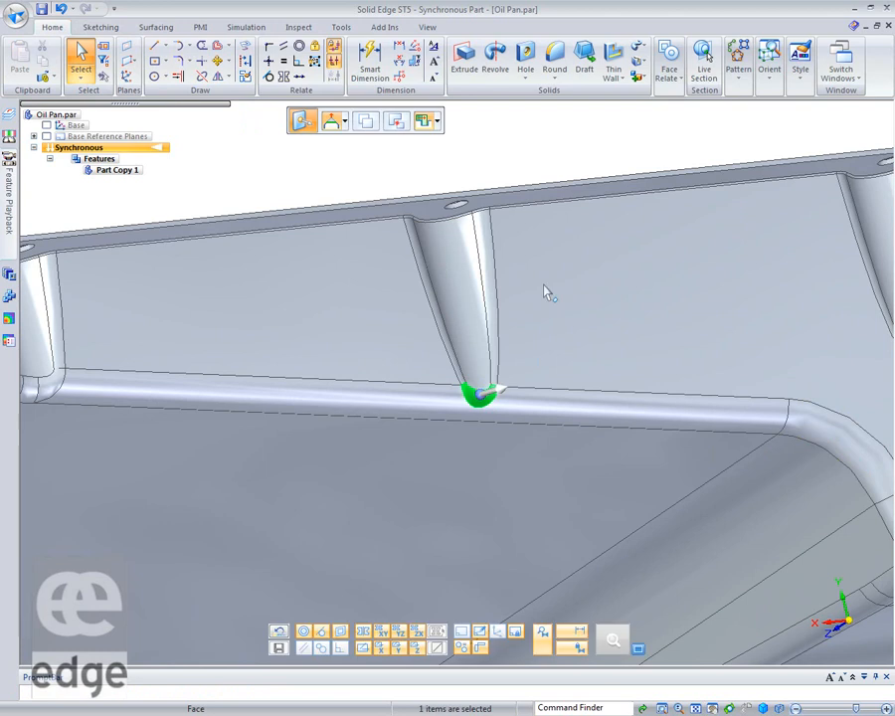
{"action": "left_click", "coordinate": [615, 125]}
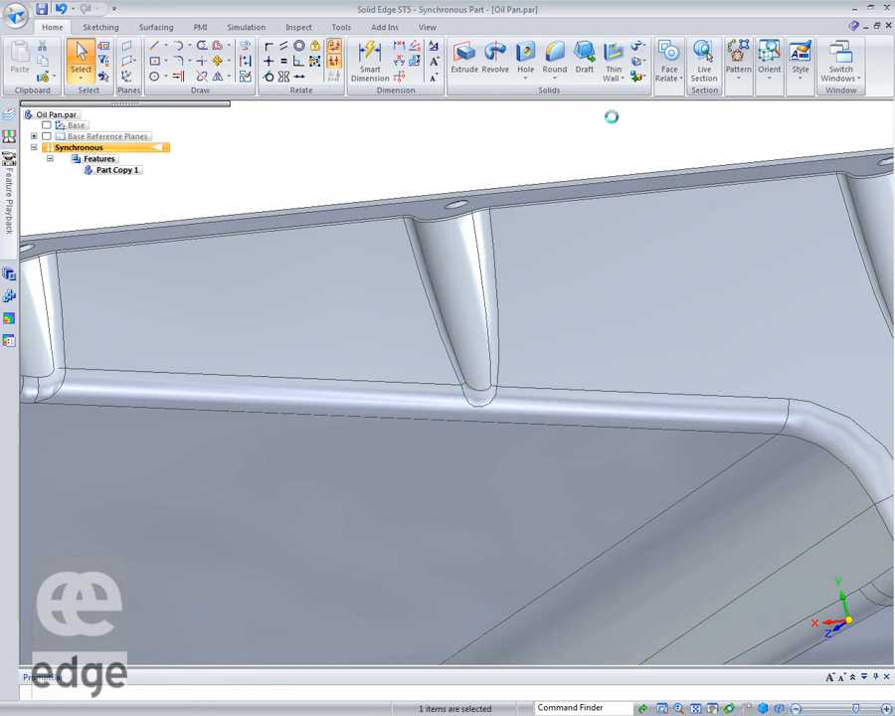
- Check the adjacent blend's radius and add a 5.10 mm round to the edge at the recess's lower end
{"action": "left_click", "coordinate": [491, 260]}
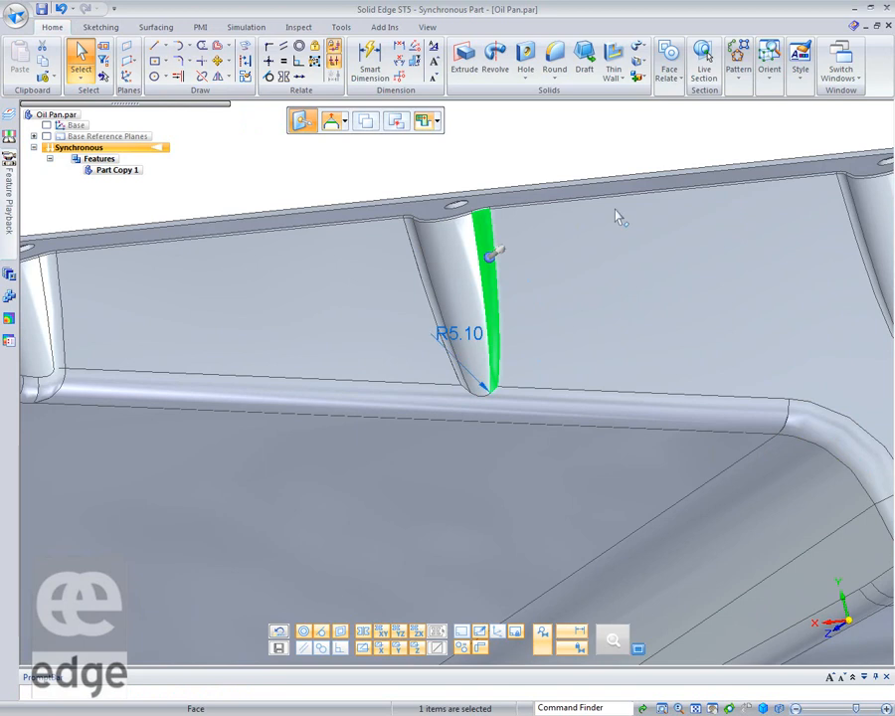
{"action": "left_click", "coordinate": [554, 60]}
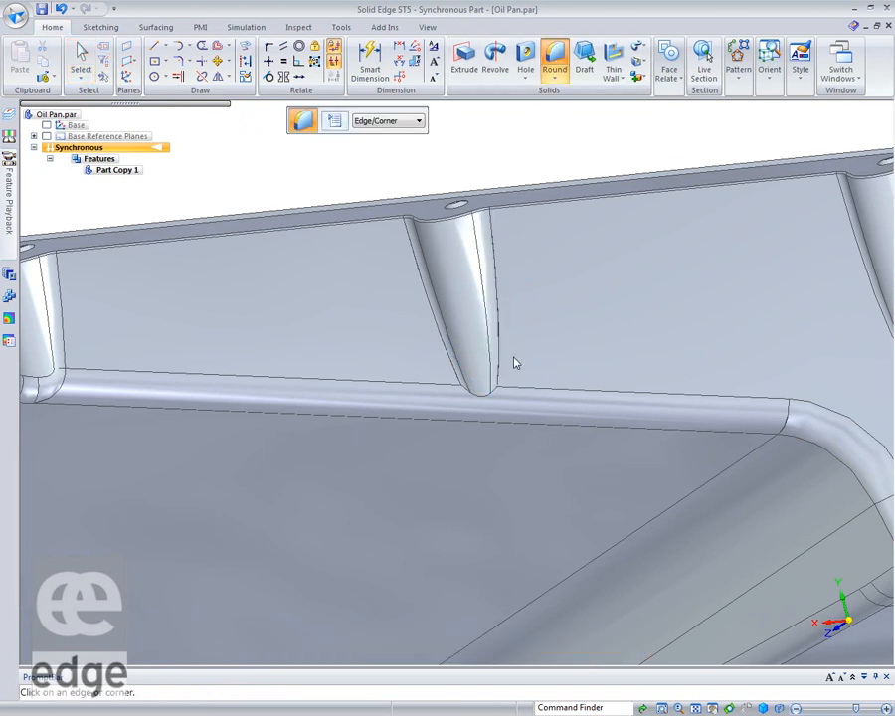
{"action": "left_click", "coordinate": [484, 400]}
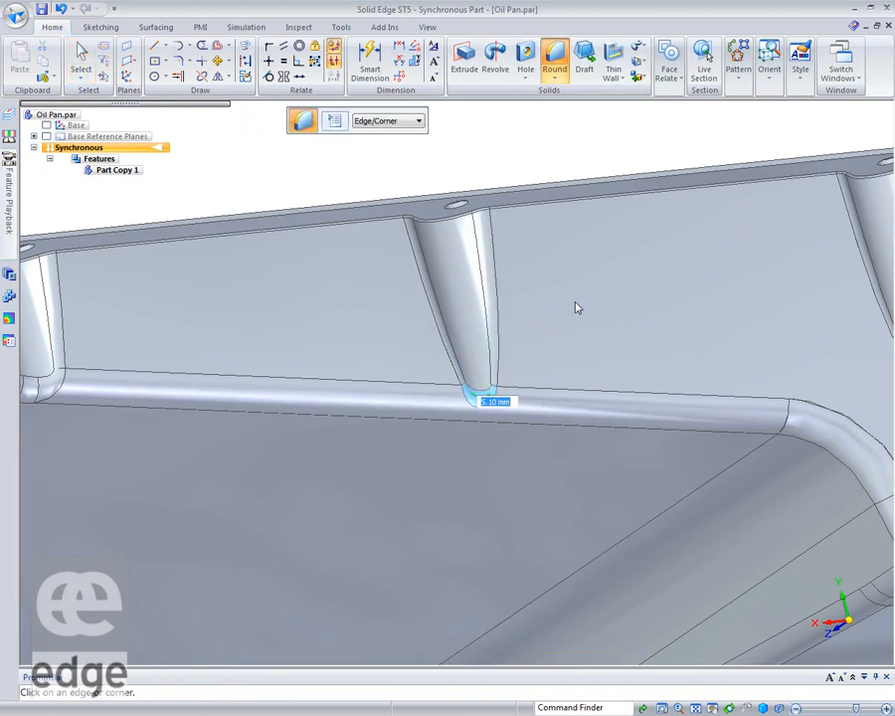
{"action": "key", "text": "Return"}
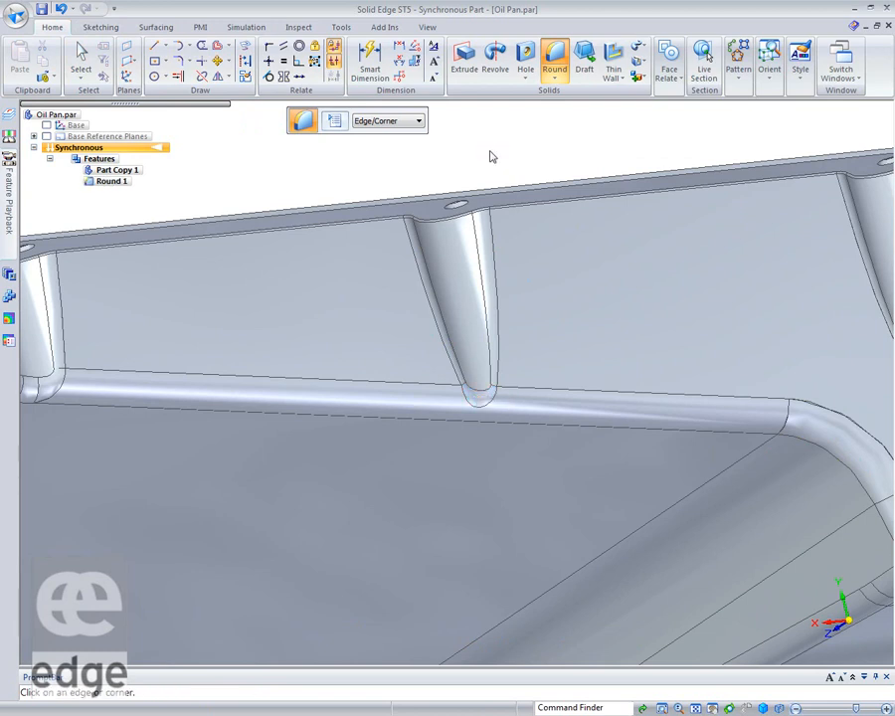
{"action": "middle_click_drag", "start_coordinate": [490, 156], "coordinate": [529, 439]}
{"action": "scroll", "coordinate": [528, 438], "scroll_direction": "down", "scroll_amount": 5}
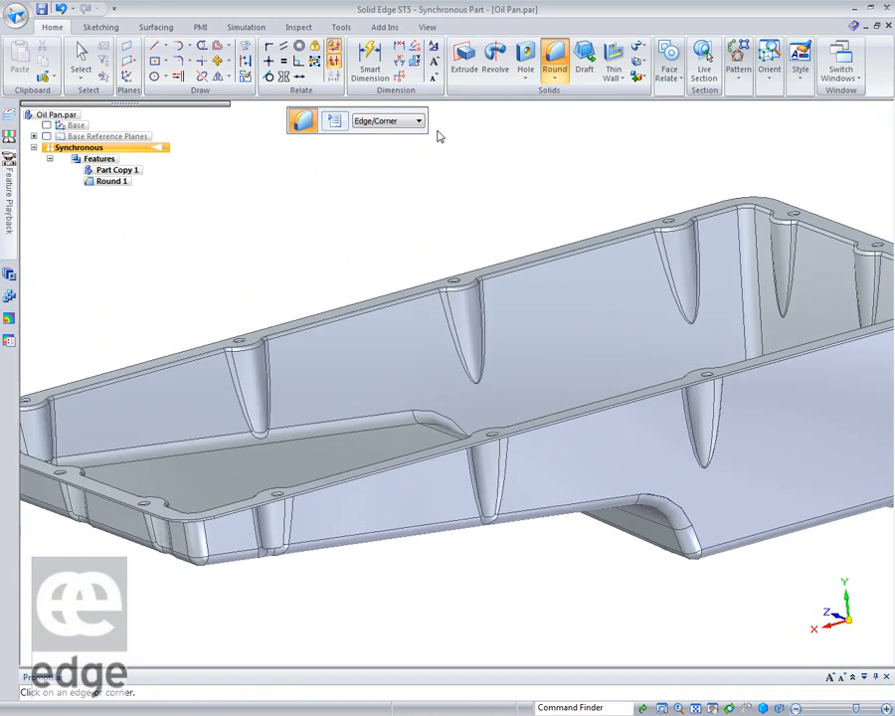
{"action": "scroll", "coordinate": [301, 360], "scroll_direction": "down", "scroll_amount": 3}
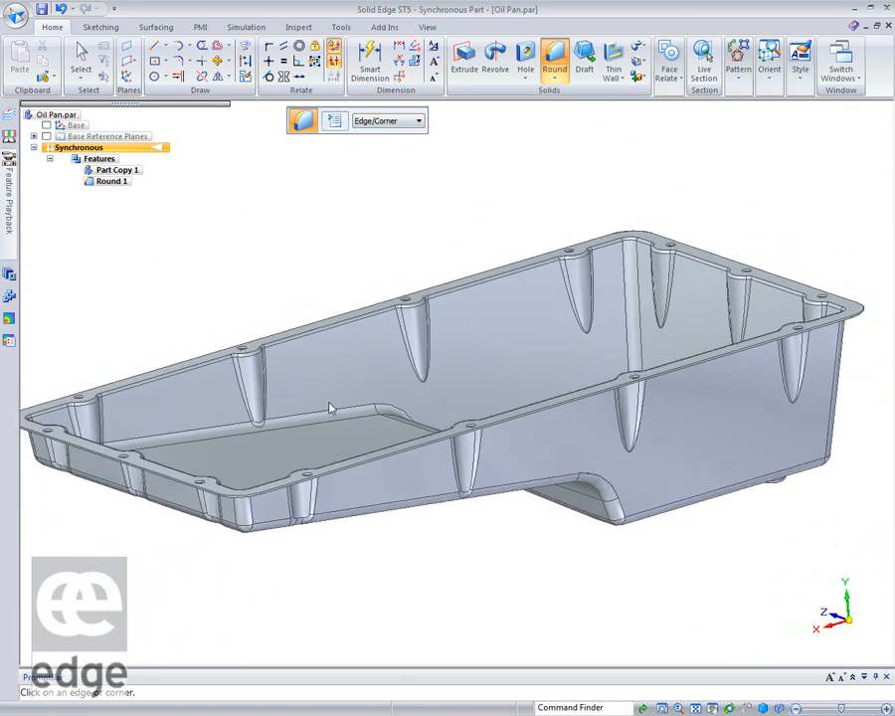
- Close Oil Pan.par and Bracket.par without saving the changes to either document
{"action": "left_click", "coordinate": [887, 25]}
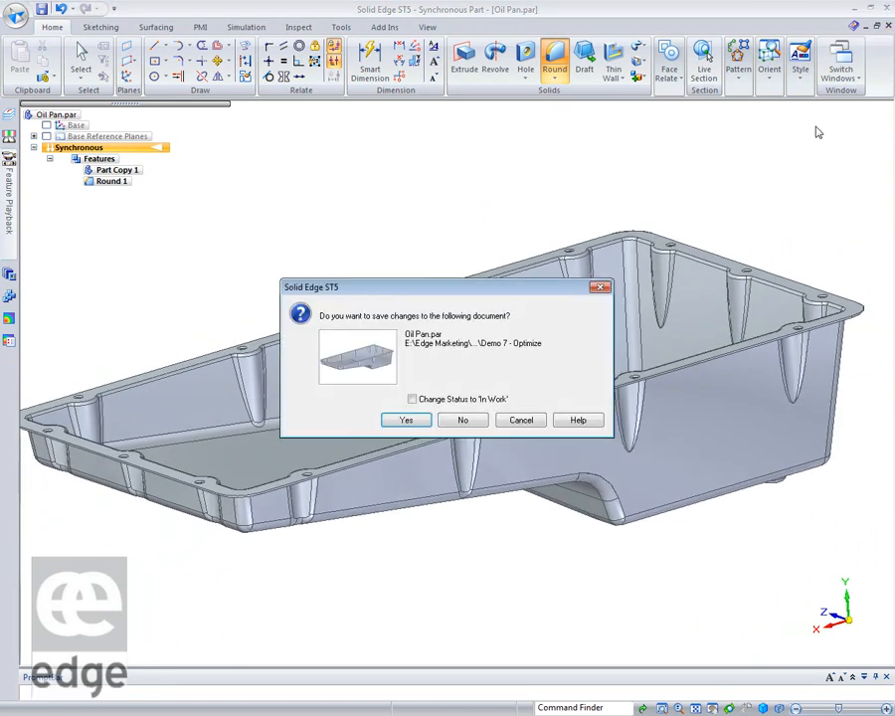
{"action": "left_click", "coordinate": [473, 424]}
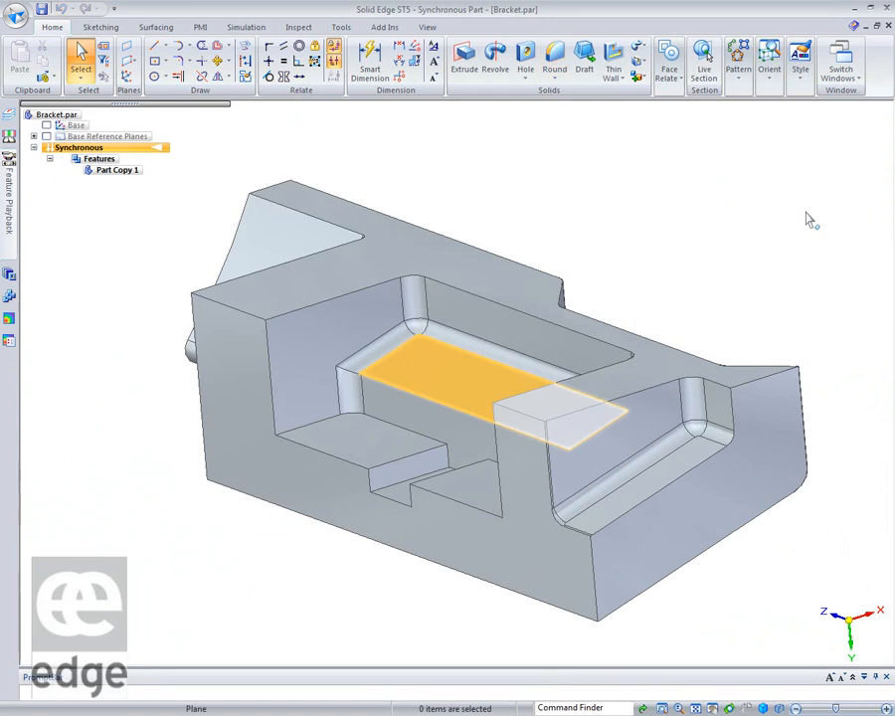
{"action": "left_click", "coordinate": [887, 24]}
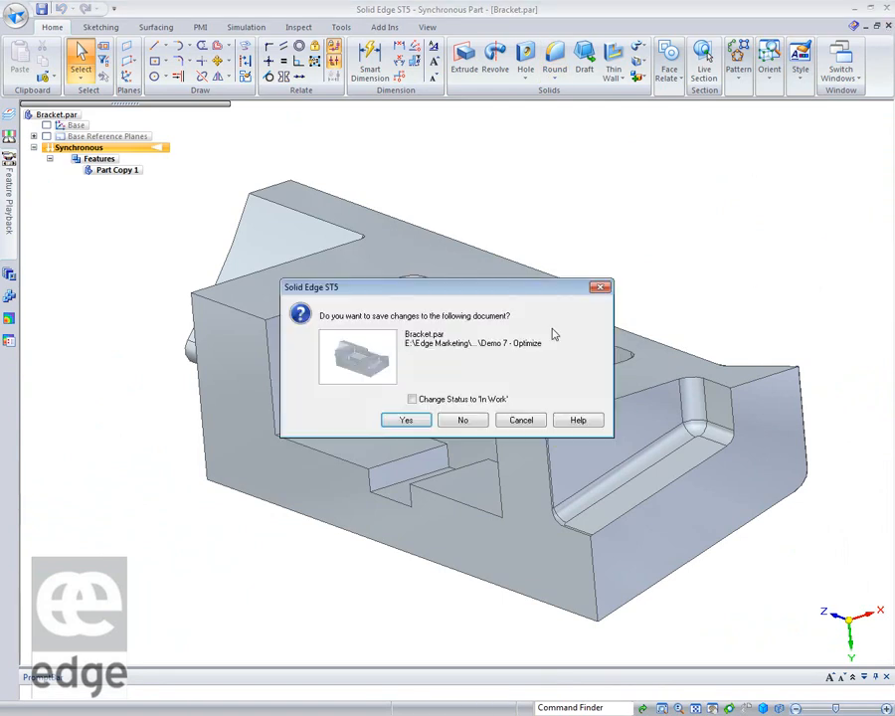
{"action": "left_click", "coordinate": [465, 420]}
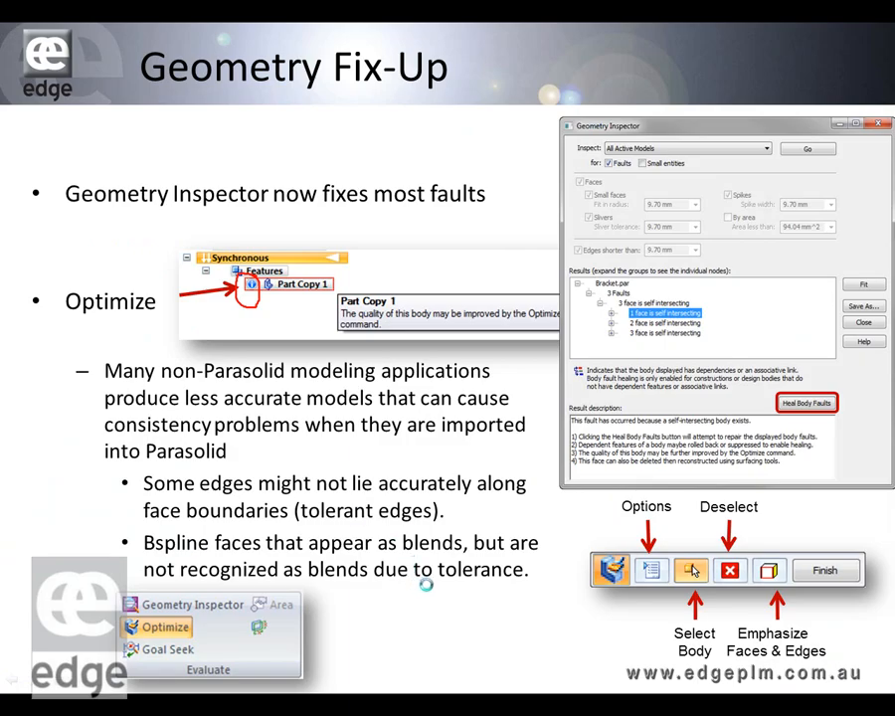
{"action": "left_click", "coordinate": [387, 607]}
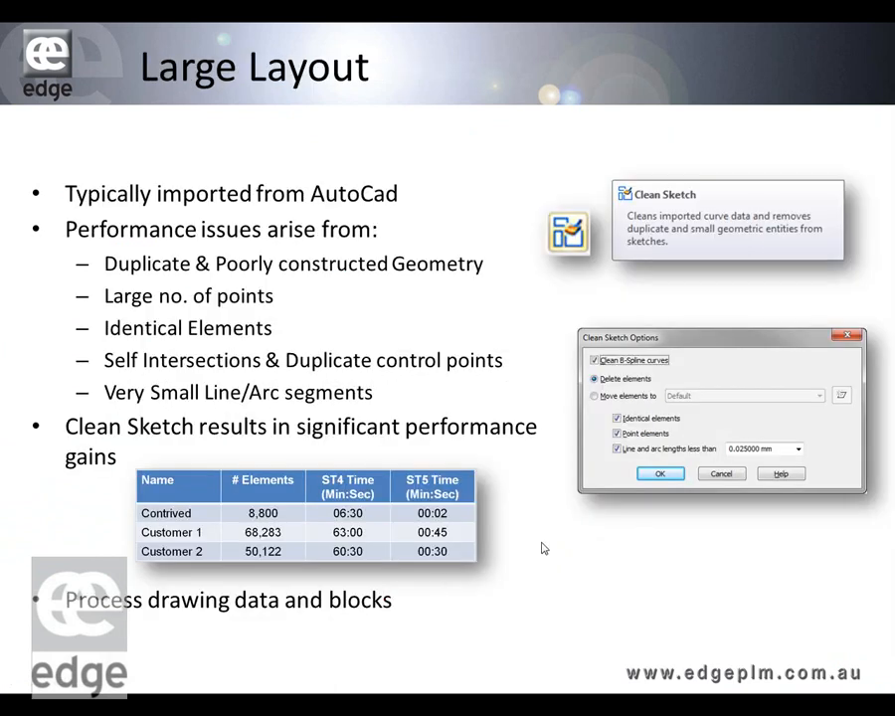
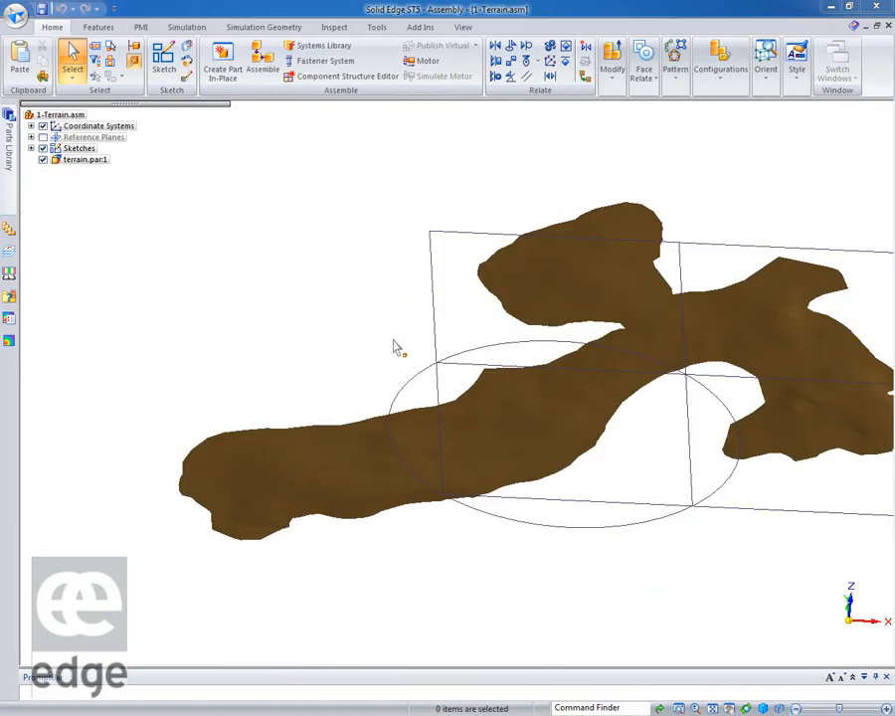
- Examine the faceted terrain.par surface and the layout sketch in the 1-Terrain.asm assembly, up close and from several angles
{"action": "middle_click_drag", "start_coordinate": [405, 374], "coordinate": [185, 196]}
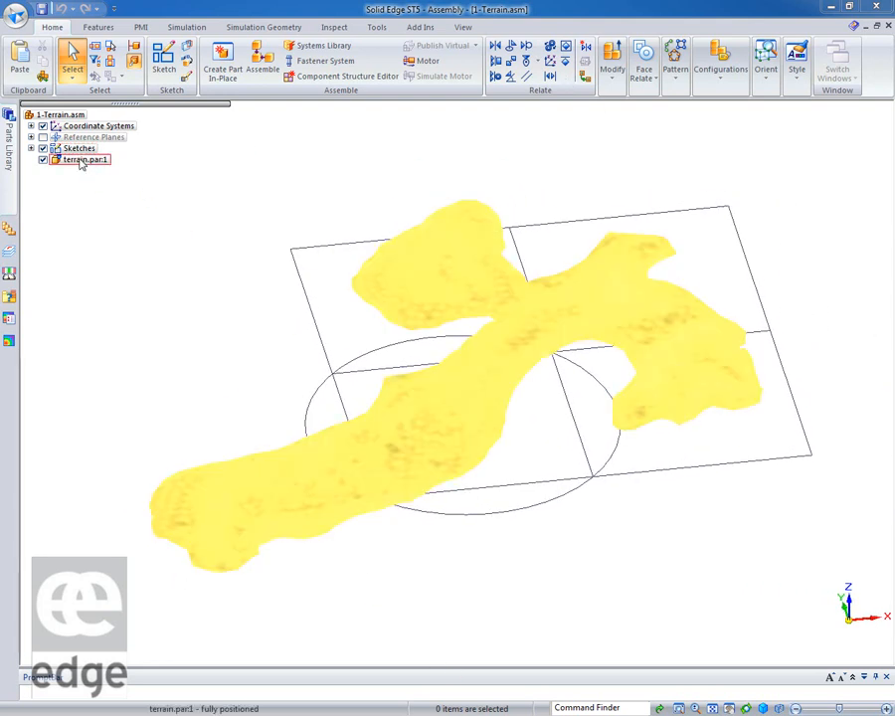
{"action": "mouse_move", "coordinate": [239, 358]}
{"action": "middle_mouse_down"}
{"action": "mouse_move", "coordinate": [130, 360]}
{"action": "mouse_move", "coordinate": [125, 326]}
{"action": "middle_mouse_up"}
{"action": "scroll", "coordinate": [129, 330], "scroll_direction": "up", "scroll_amount": 3}
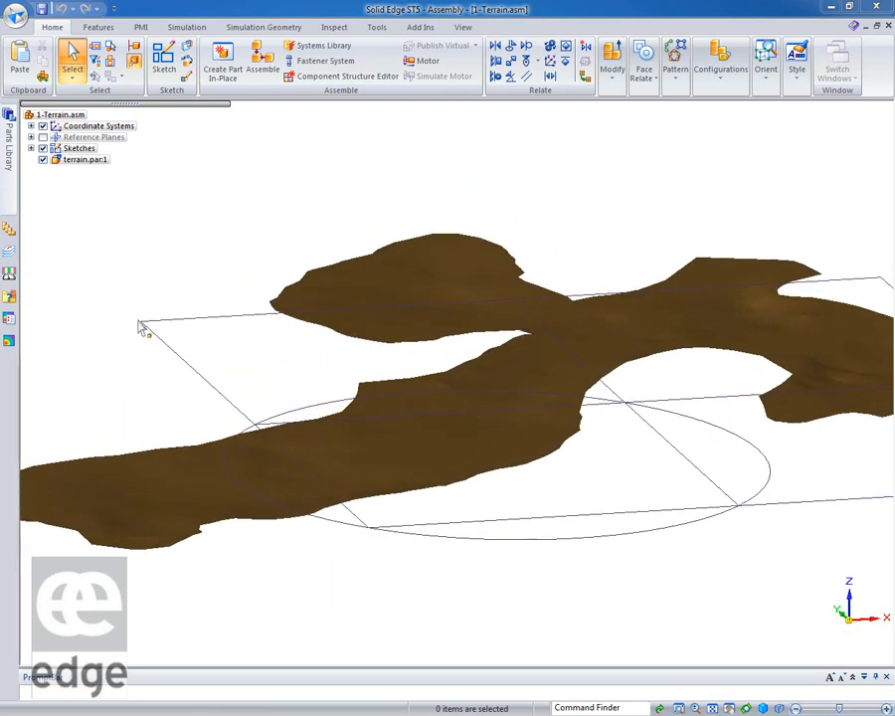
{"action": "left_click", "coordinate": [85, 160]}
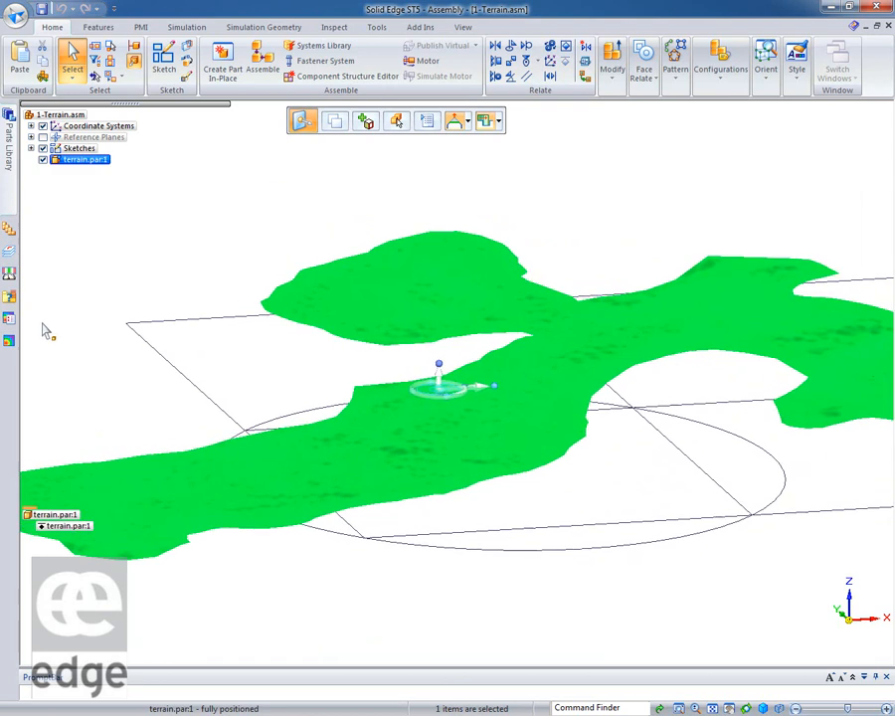
{"action": "scroll", "coordinate": [44, 326], "scroll_direction": "up", "scroll_amount": 5}
{"action": "scroll", "coordinate": [43, 329], "scroll_direction": "up", "scroll_amount": 5}
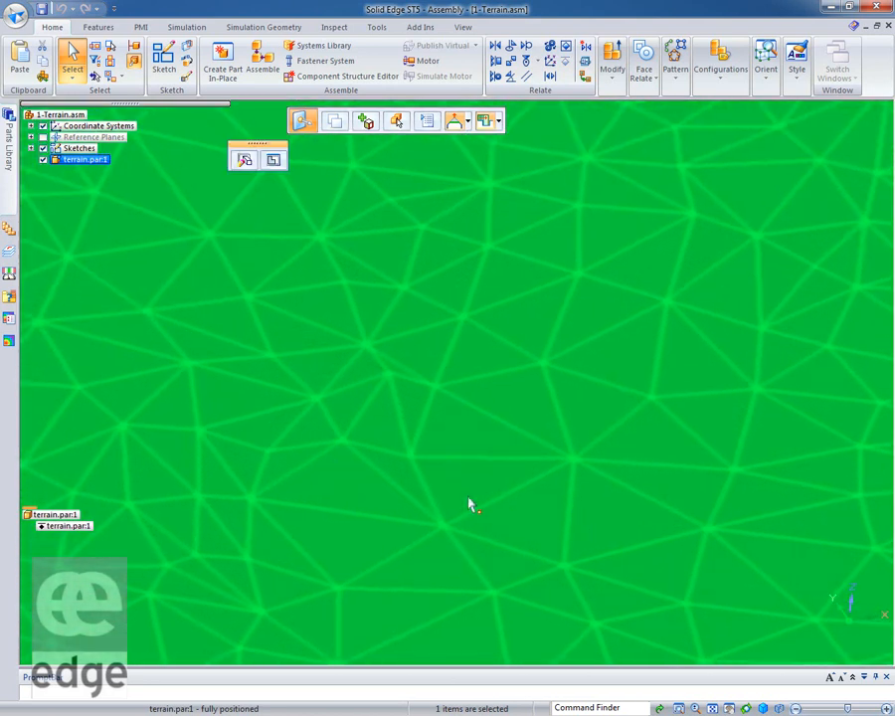
{"action": "scroll", "coordinate": [471, 505], "scroll_direction": "down", "scroll_amount": 6}
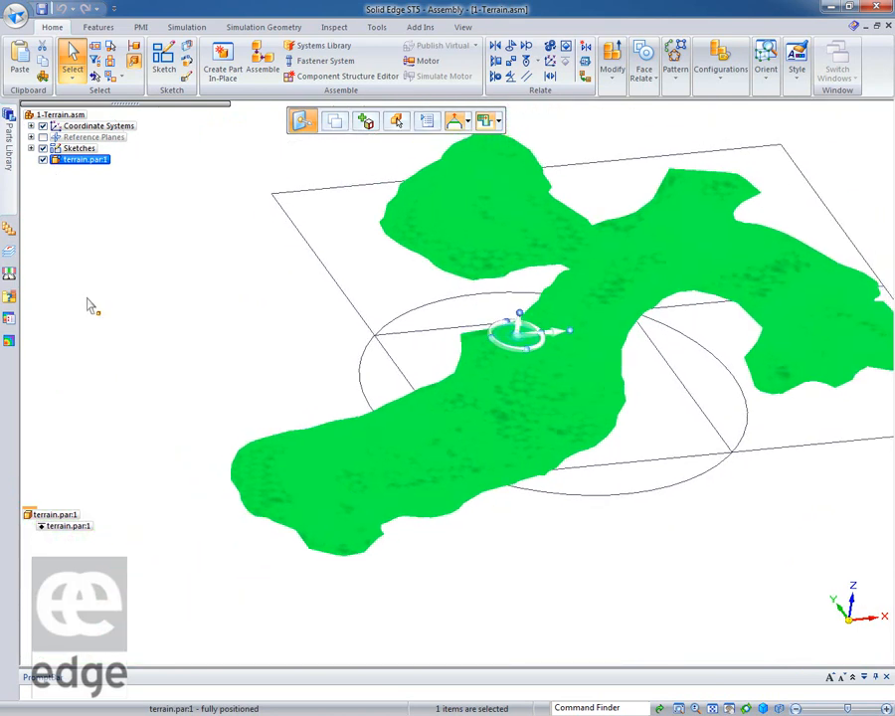
{"action": "left_click", "coordinate": [89, 302]}
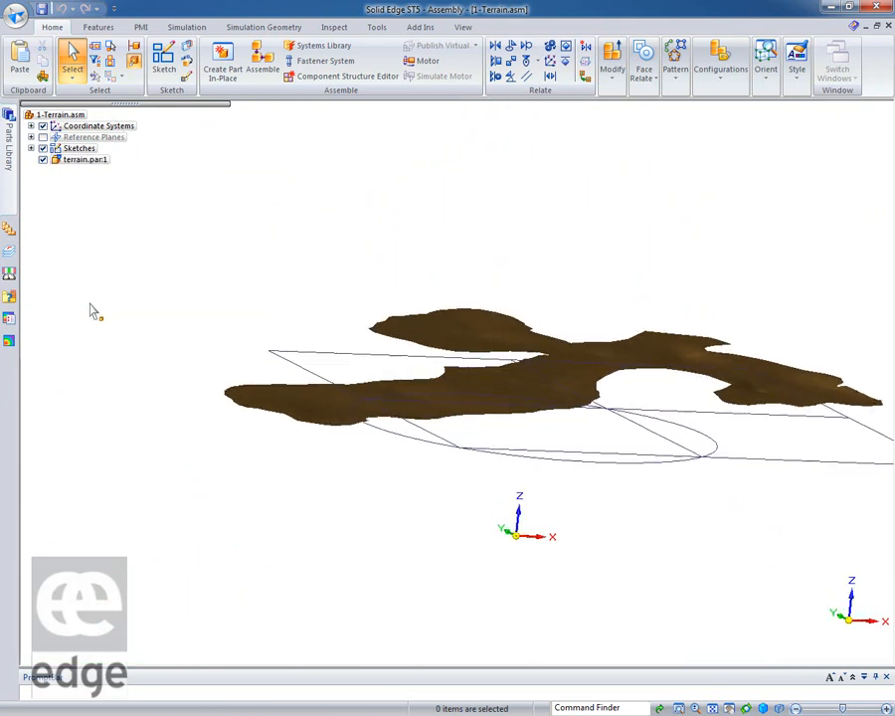
{"action": "key", "text": "ctrl+i"}
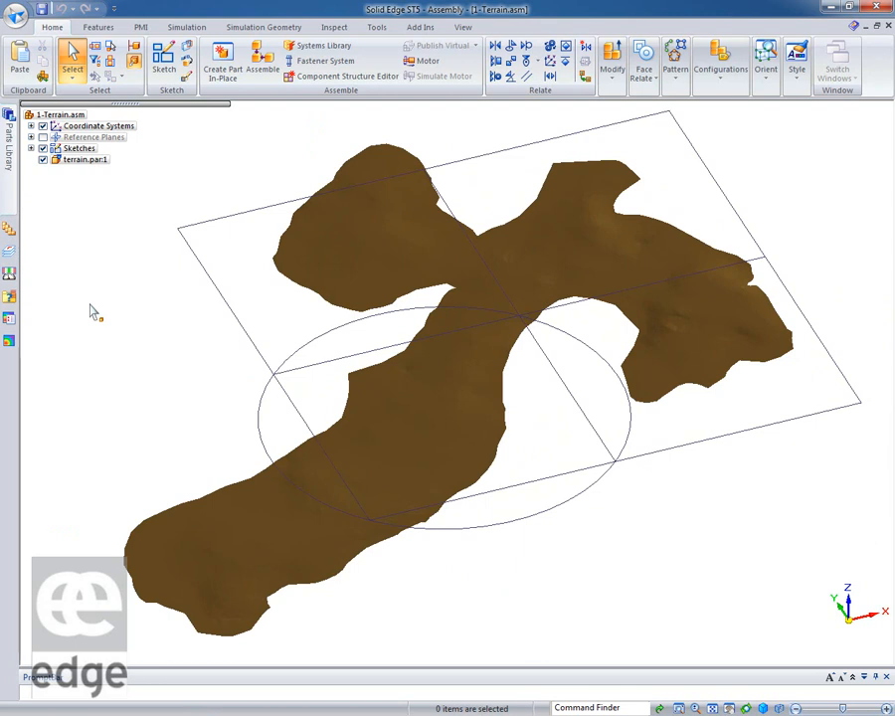
{"action": "key", "text": "ctrl+j"}
{"action": "key", "text": "ctrl+m"}
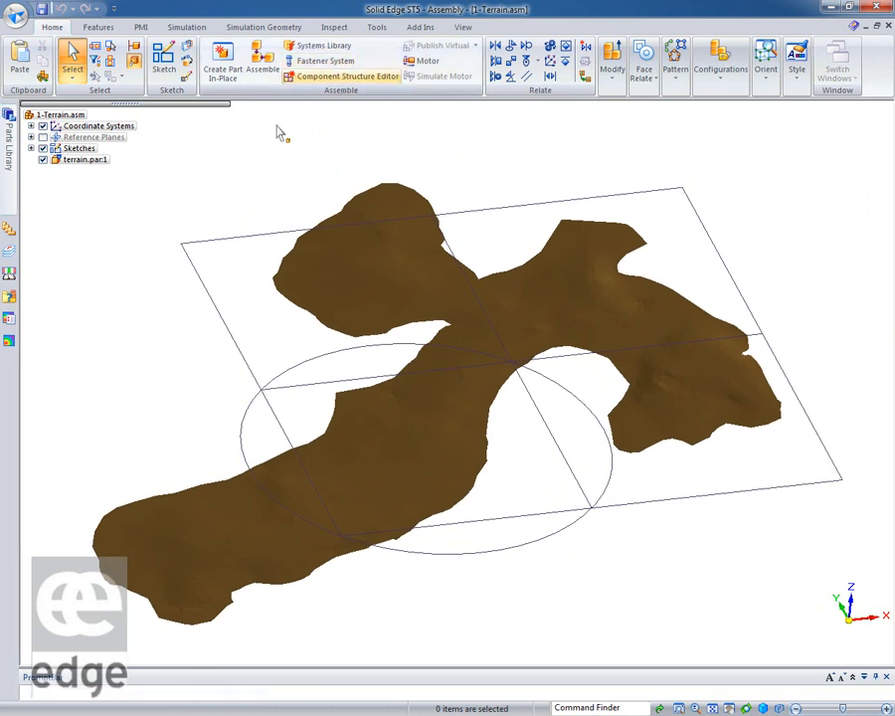
- Add two virtual assemblies named Area1 and Area2 to 1-Terrain.asm using the Component Structure Editor
{"action": "left_click", "coordinate": [349, 80]}
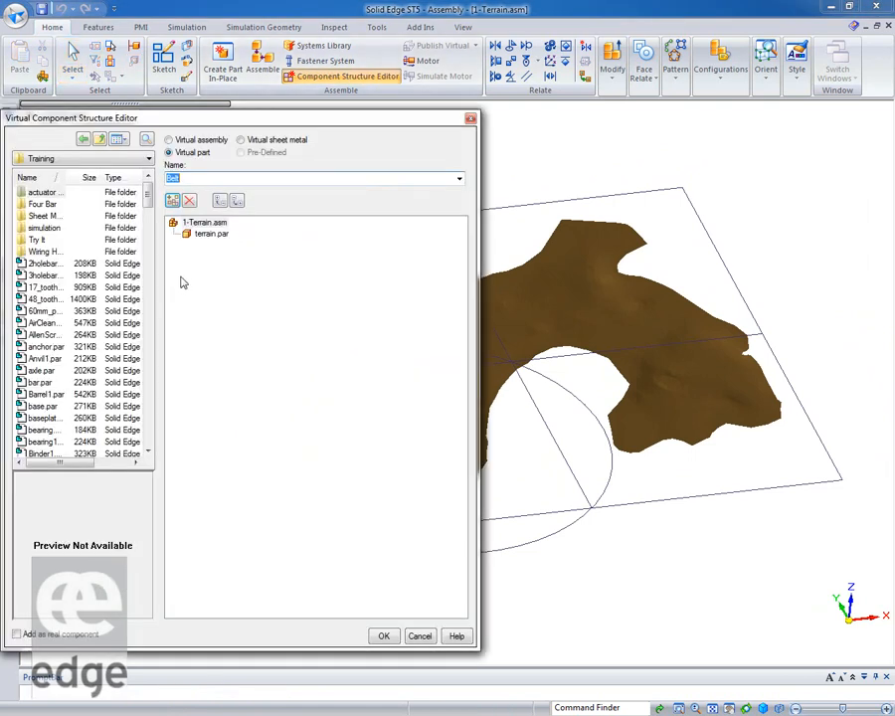
{"action": "left_click", "coordinate": [189, 141]}
{"action": "key", "text": "Return"}
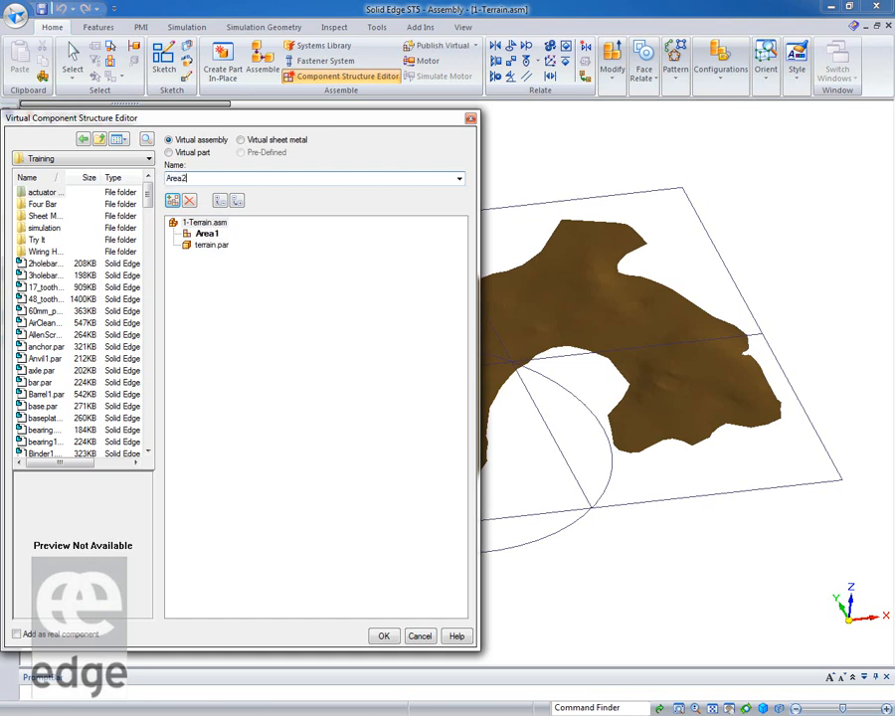
{"action": "type", "text": "Area2"}
{"action": "key", "text": "Return"}
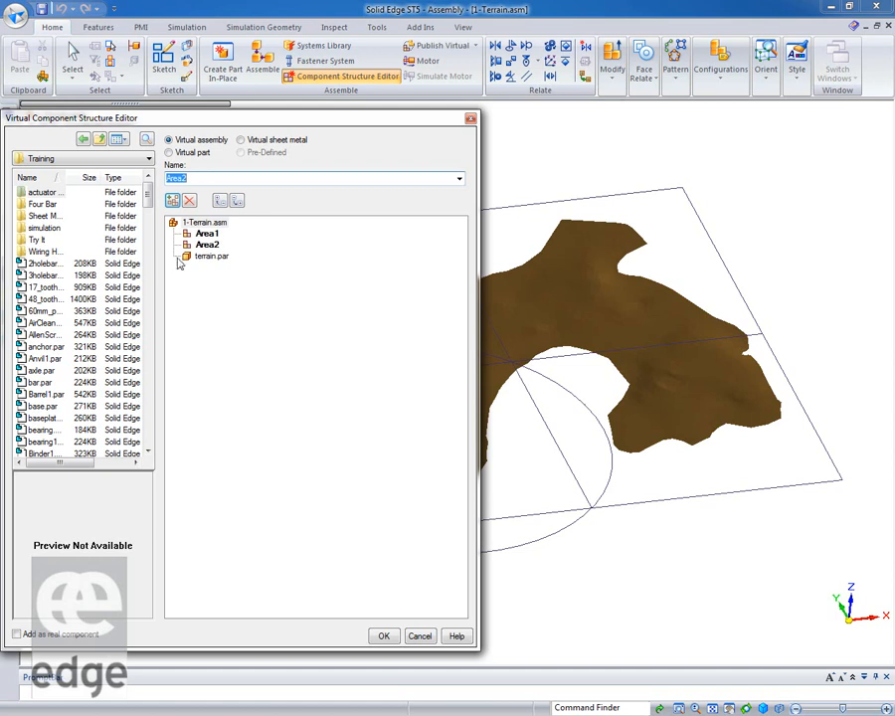
- Add a virtual part named P1 under the Area1 virtual assembly
{"action": "left_click", "coordinate": [207, 234]}
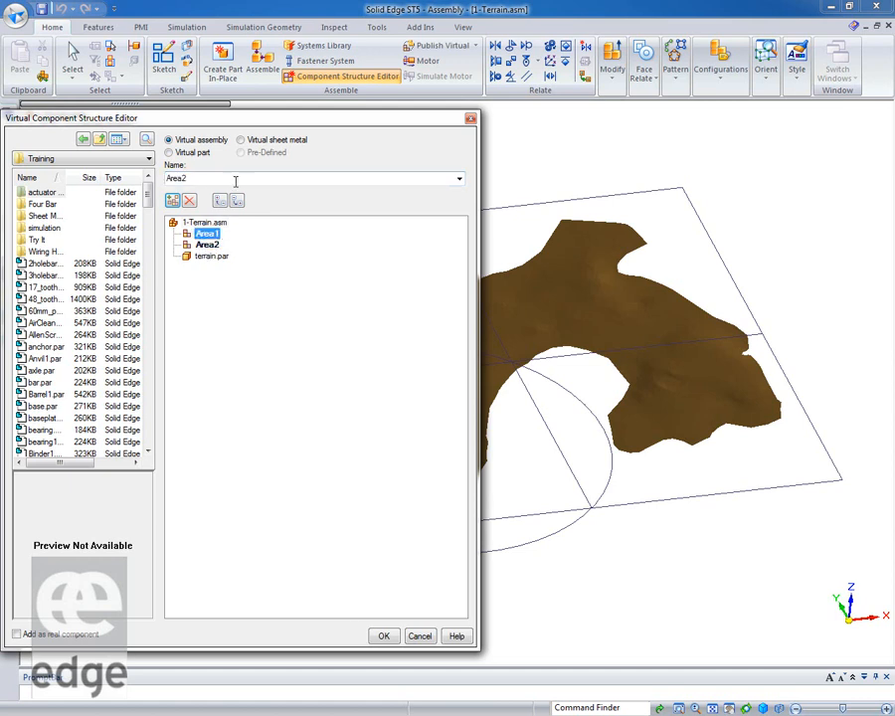
{"action": "left_click", "coordinate": [168, 152]}
{"action": "left_click", "coordinate": [207, 237]}
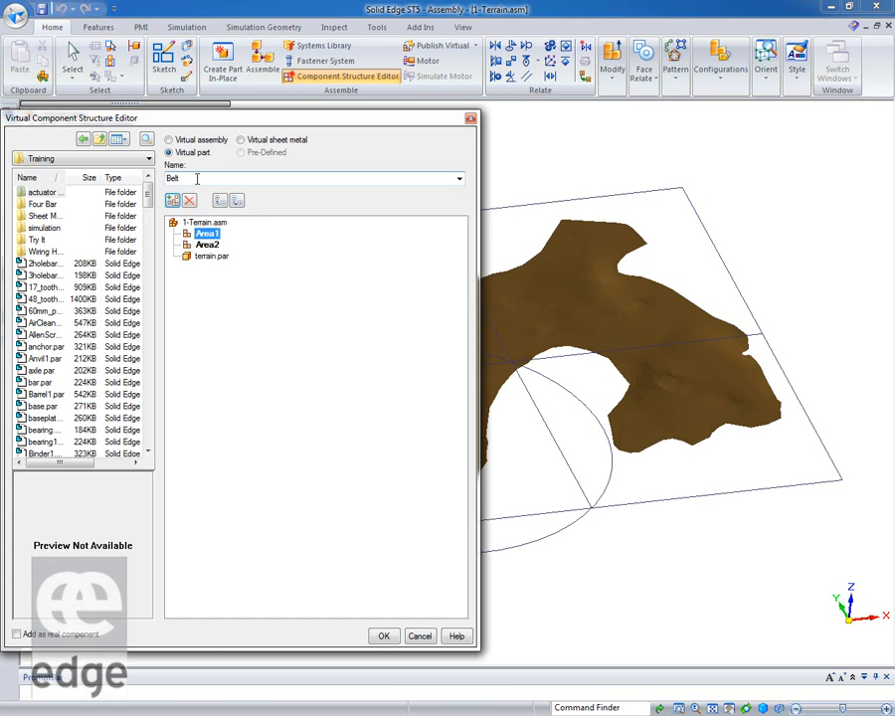
{"action": "left_click", "coordinate": [197, 179]}
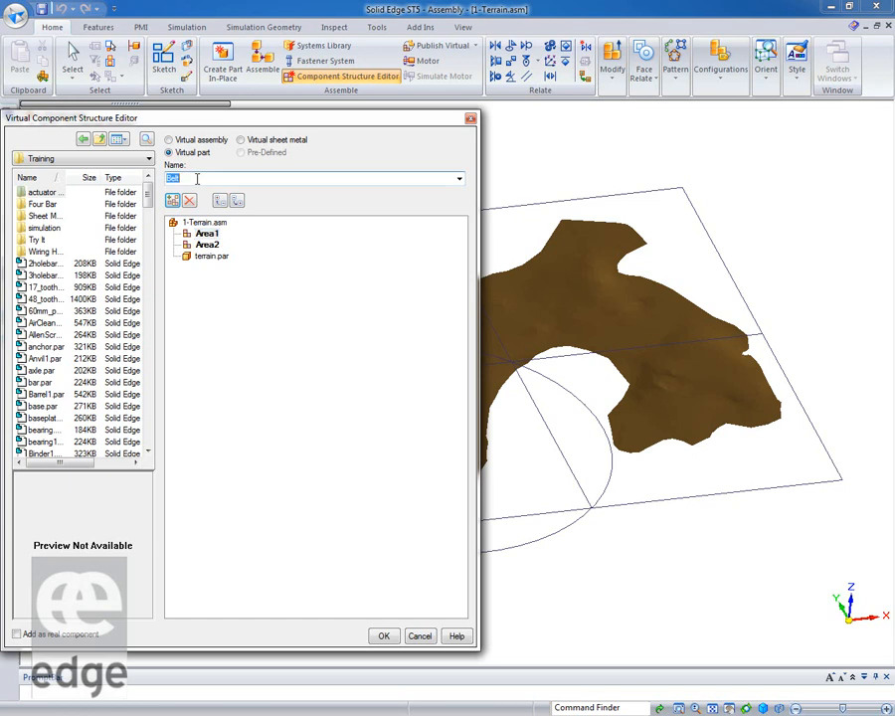
{"action": "key", "text": "Return"}
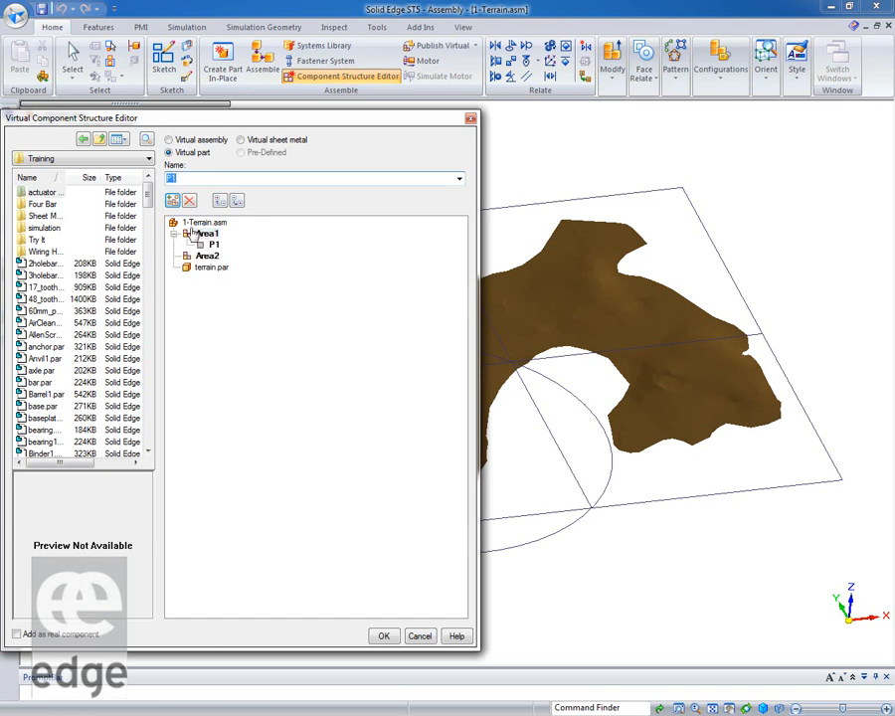
- Add a virtual part named P2 under the Area2 virtual assembly and accept the component structure
{"action": "left_click", "coordinate": [210, 258]}
{"action": "left_click", "coordinate": [185, 181]}
{"action": "key", "text": "Return"}
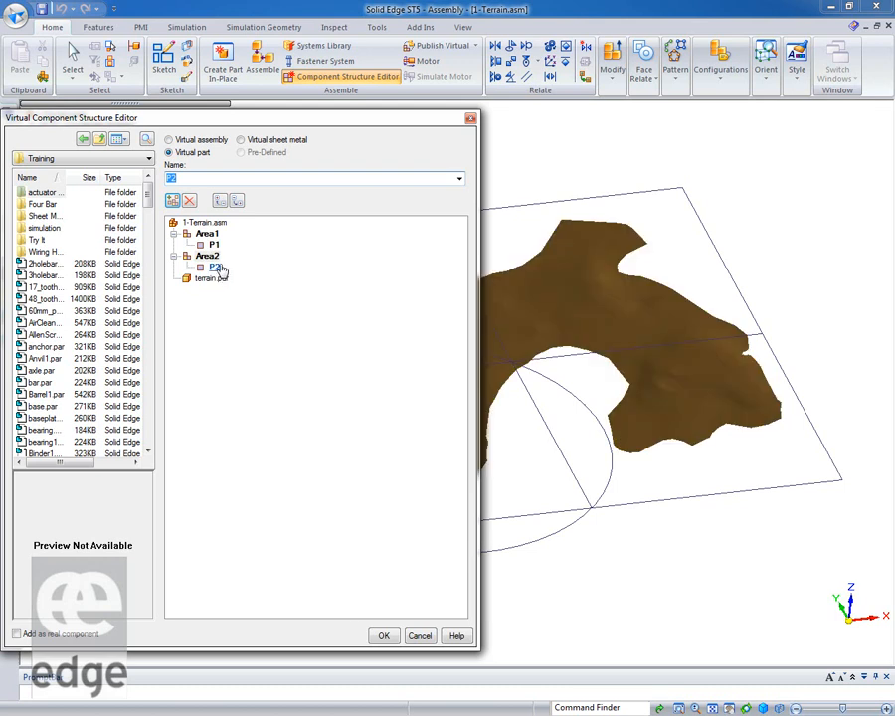
{"action": "left_click", "coordinate": [384, 637]}
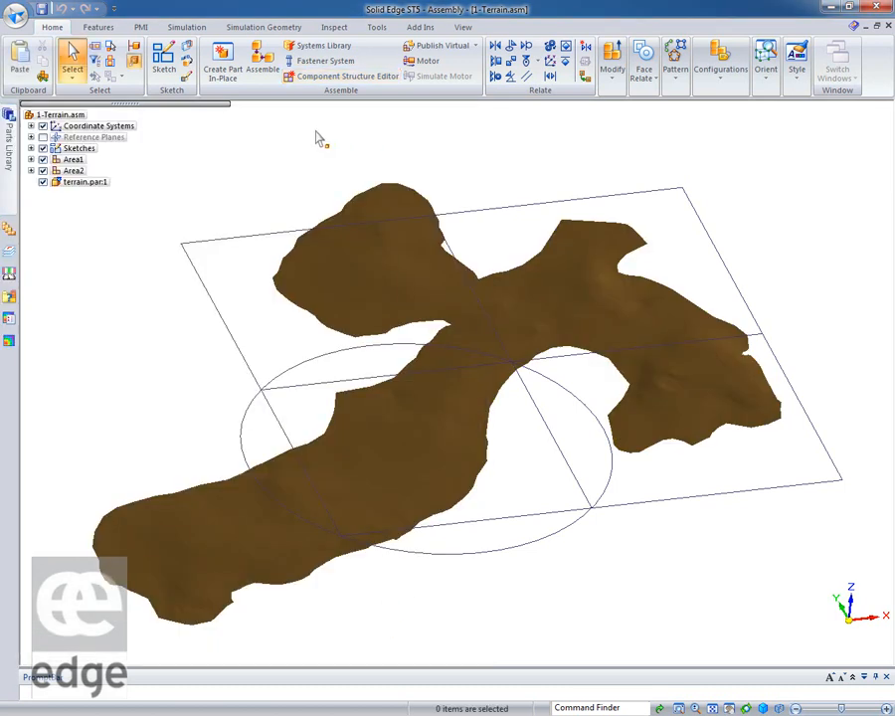
- Open the profile of Sketch_1 in the terrain assembly for editing
{"action": "left_click", "coordinate": [31, 148]}
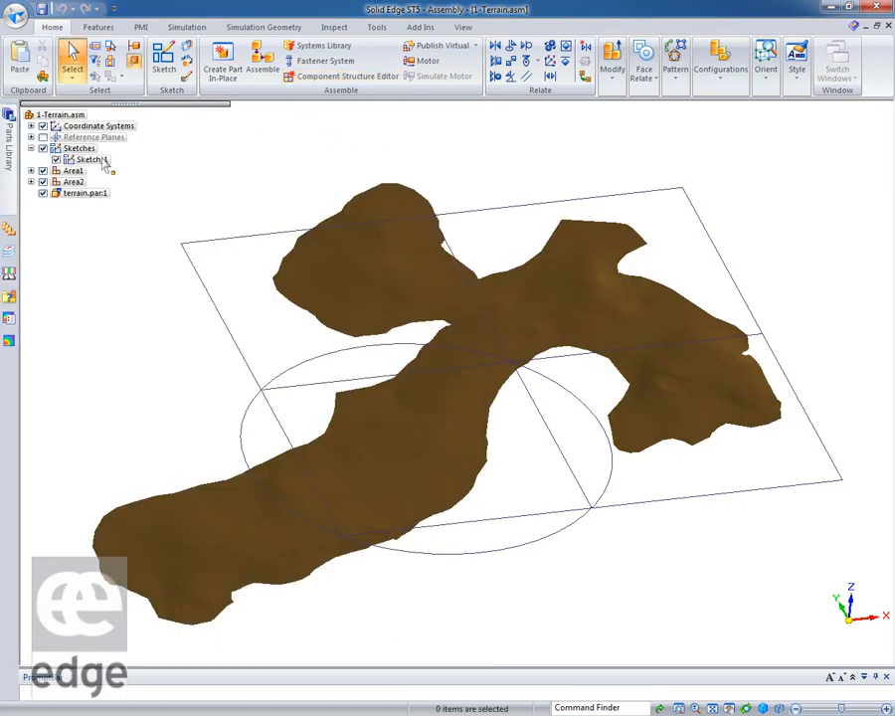
{"action": "left_click", "coordinate": [90, 159]}
{"action": "right_click", "coordinate": [99, 162]}
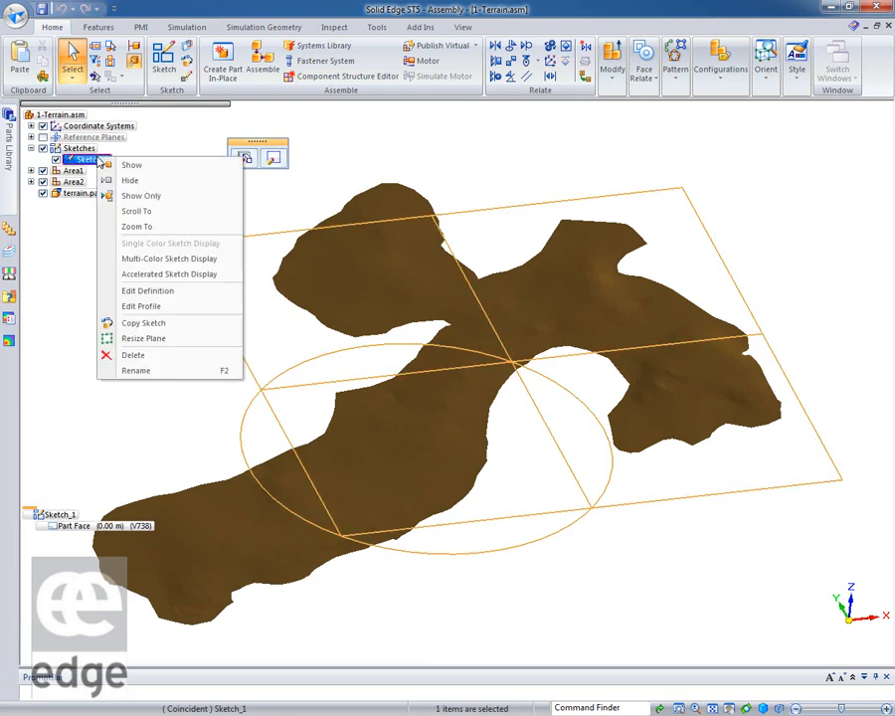
{"action": "left_click", "coordinate": [159, 313]}
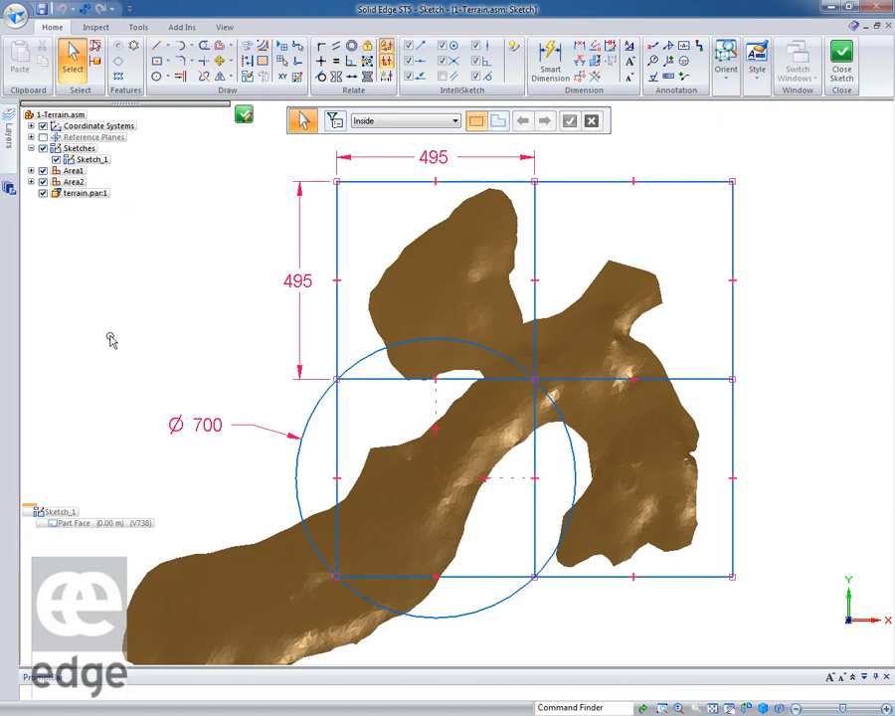
{"action": "scroll", "coordinate": [510, 235], "scroll_direction": "down", "scroll_amount": 1}
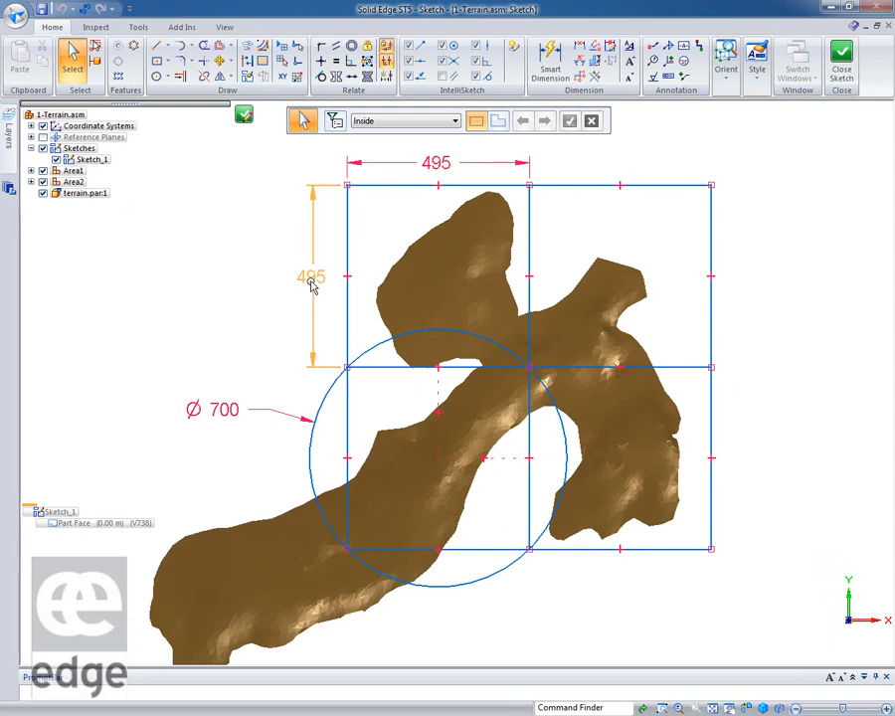
{"action": "scroll", "coordinate": [203, 286], "scroll_direction": "down", "scroll_amount": 1}
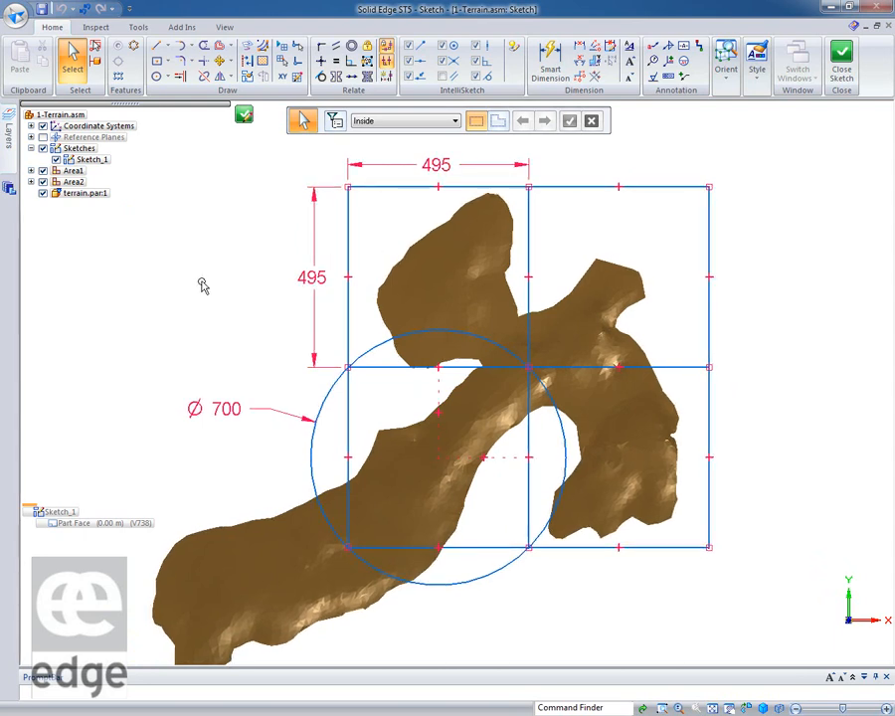
- Edit the definition of Area1, assigning the four sides of the upper-left square of the layout sketch as its geometry
{"action": "left_click", "coordinate": [74, 172]}
{"action": "right_click", "coordinate": [74, 174]}
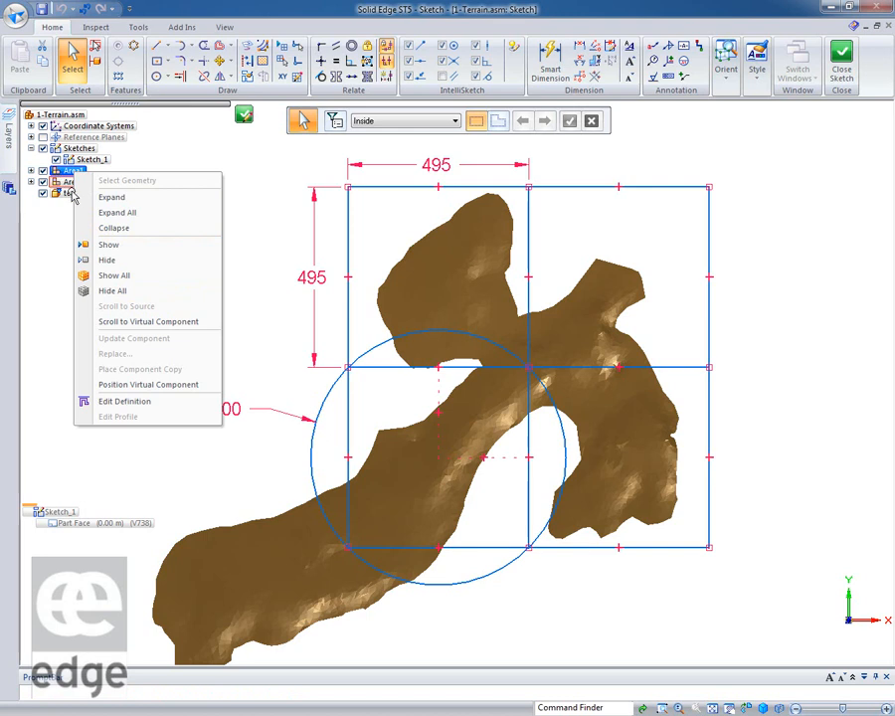
{"action": "left_click", "coordinate": [125, 401]}
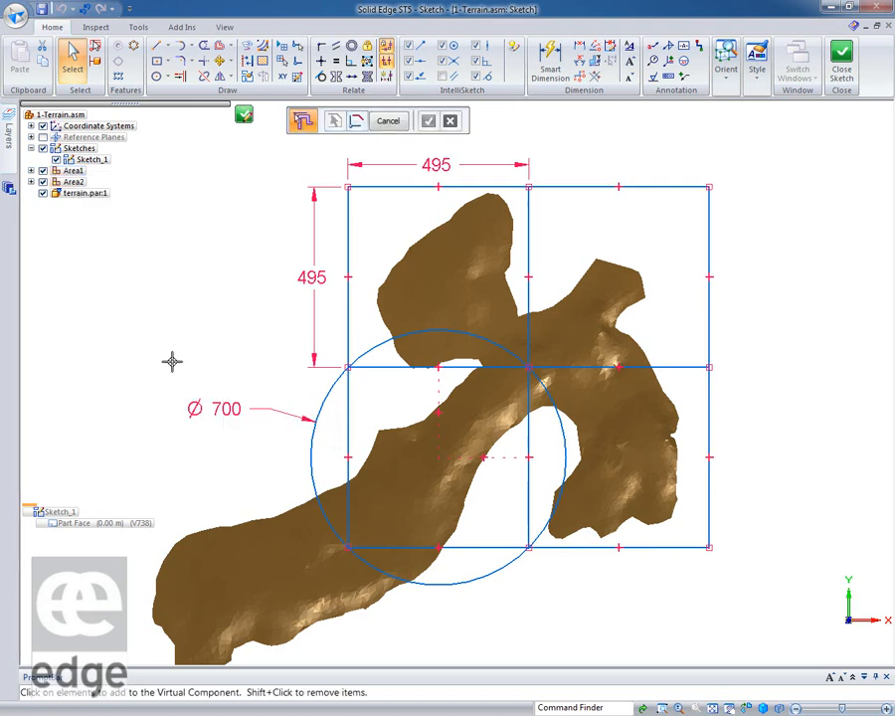
{"action": "left_click", "coordinate": [348, 255]}
{"action": "left_click", "coordinate": [398, 186]}
{"action": "left_click", "coordinate": [529, 211]}
{"action": "left_click", "coordinate": [394, 367]}
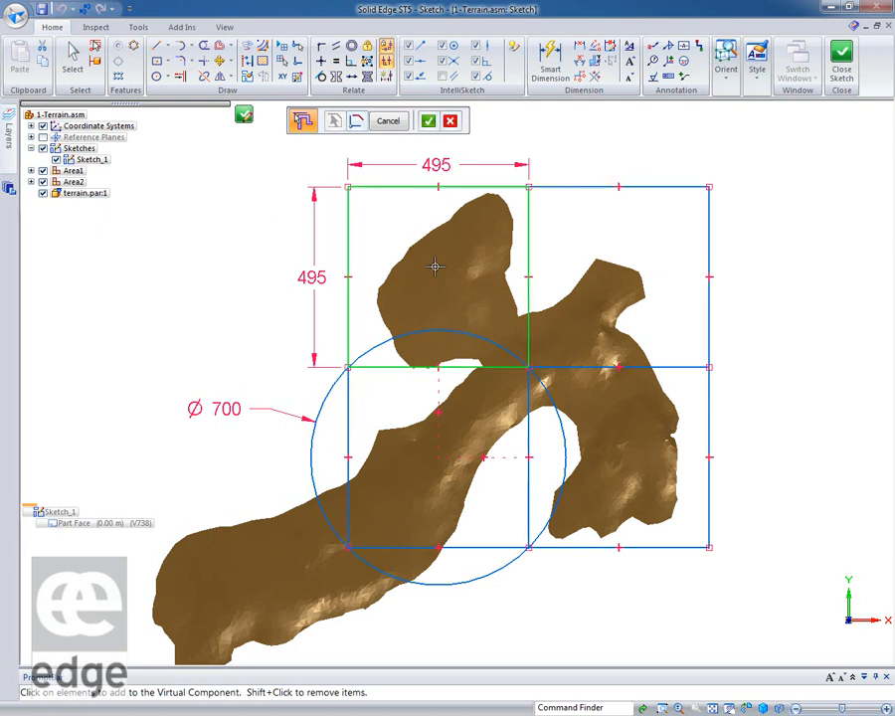
{"action": "left_click", "coordinate": [428, 120]}
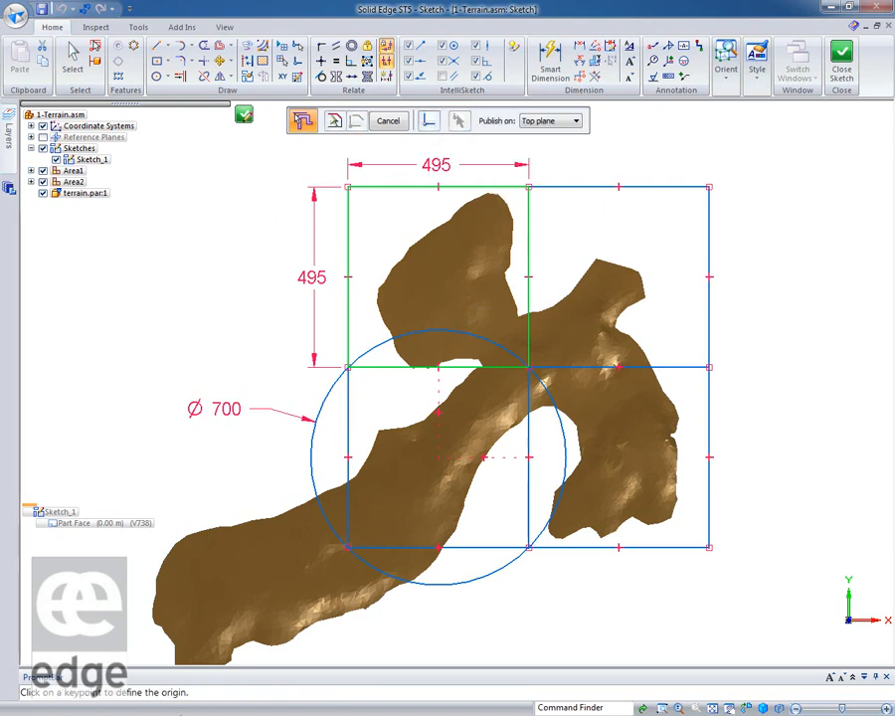
- Place Area1's origin at its square's lower-left corner, orient the X axis toward the lower-right corner, and finish the definition on the top plane
{"action": "left_click", "coordinate": [349, 367]}
{"action": "left_click", "coordinate": [528, 367]}
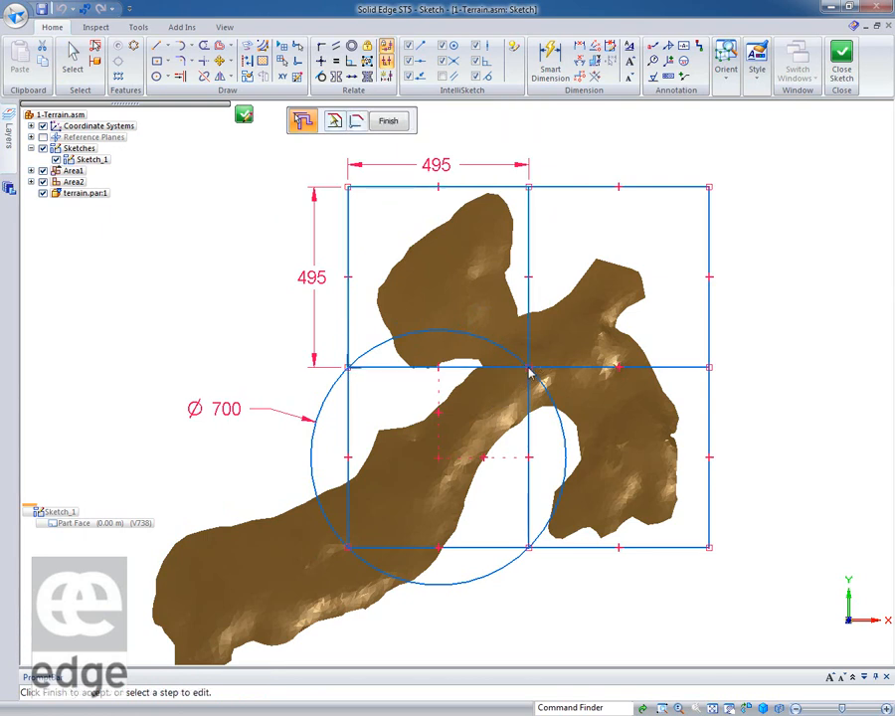
{"action": "left_click", "coordinate": [389, 122]}
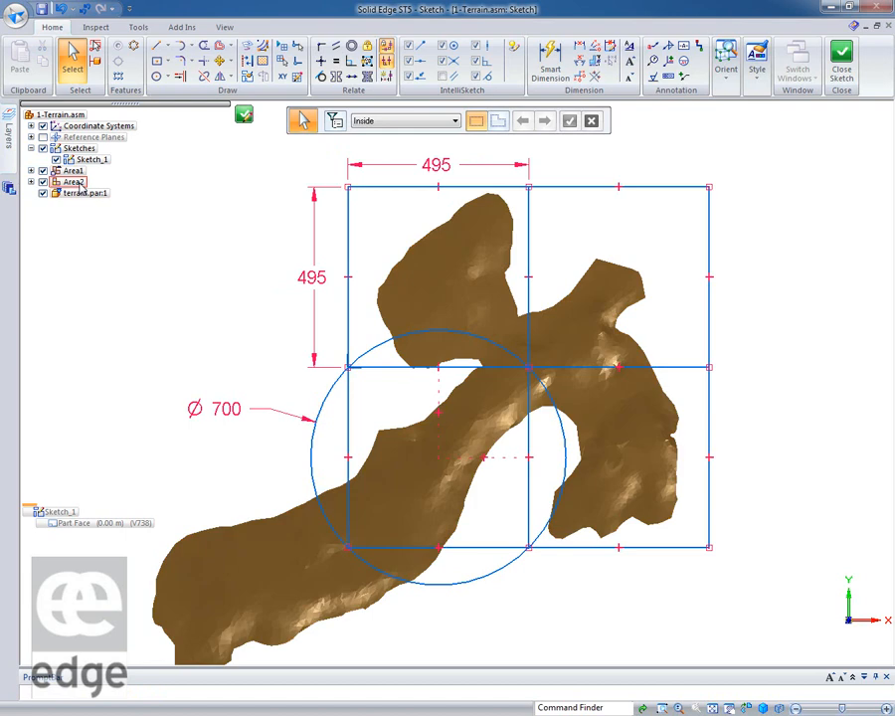
- Edit the definition of Area2, assigning the four sides of the upper-right square of the layout sketch as its geometry
{"action": "right_click", "coordinate": [77, 183]}
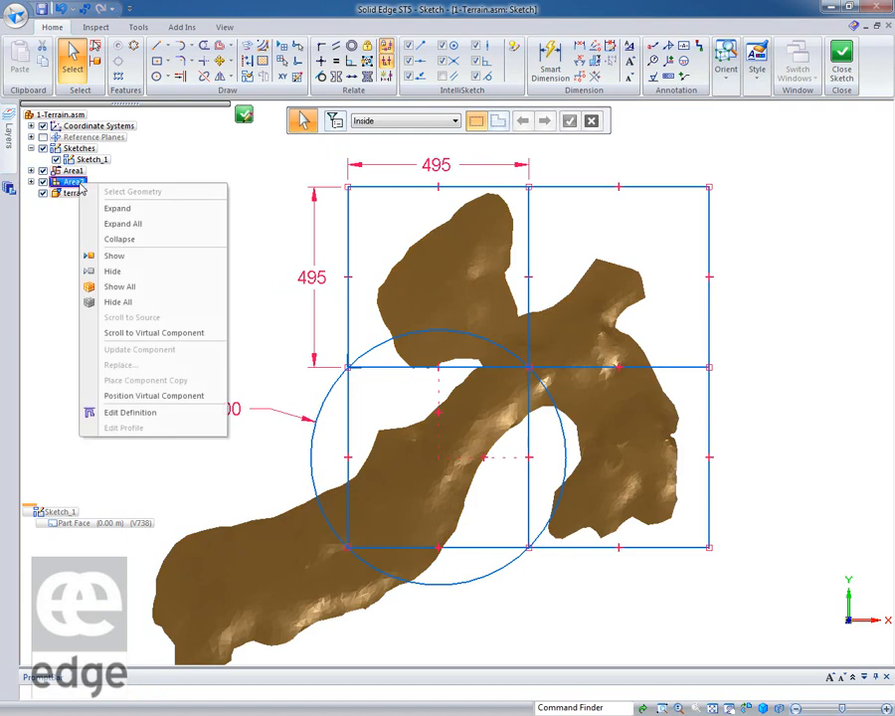
{"action": "left_click", "coordinate": [142, 413]}
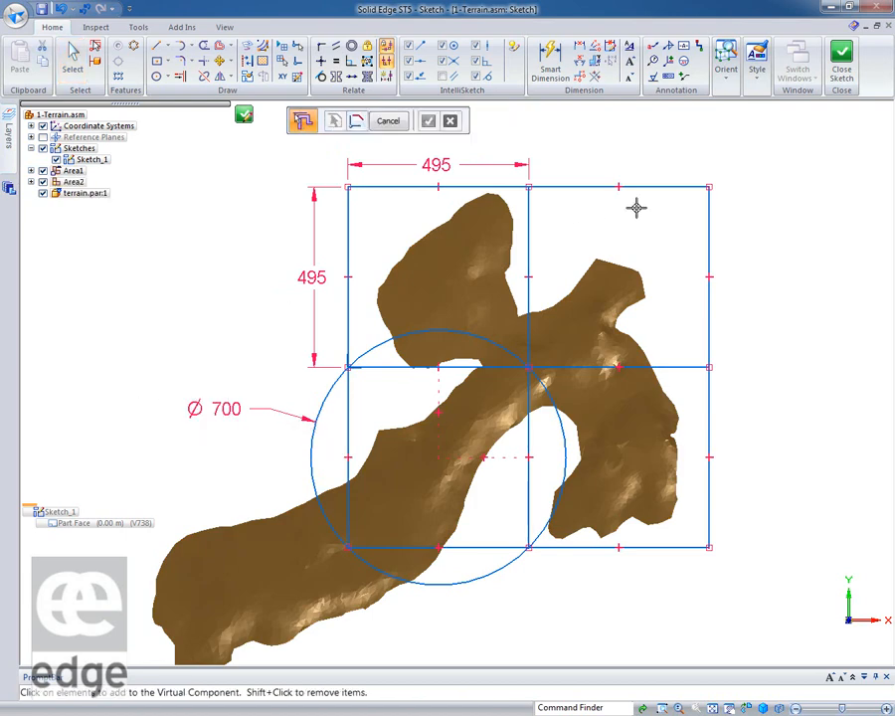
{"action": "left_click", "coordinate": [529, 221]}
{"action": "left_click", "coordinate": [553, 187]}
{"action": "left_click", "coordinate": [708, 219]}
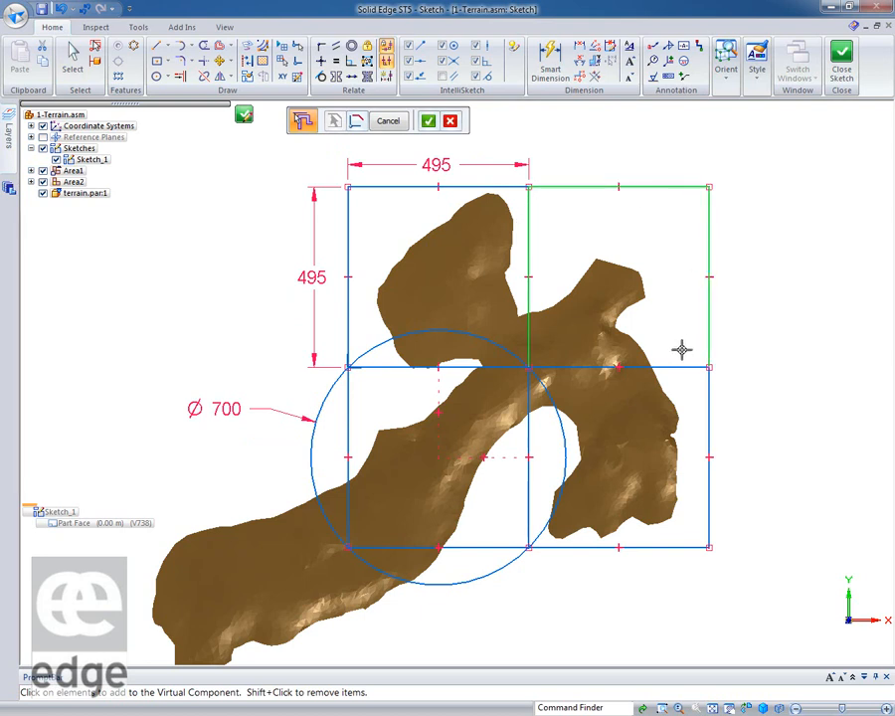
{"action": "left_click", "coordinate": [674, 368]}
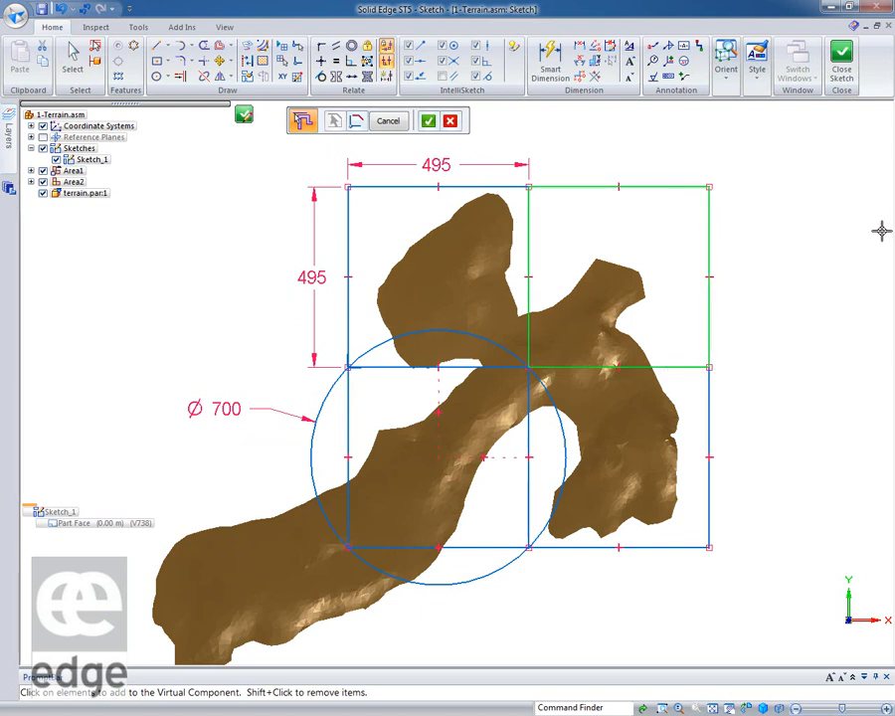
{"action": "left_click", "coordinate": [428, 120]}
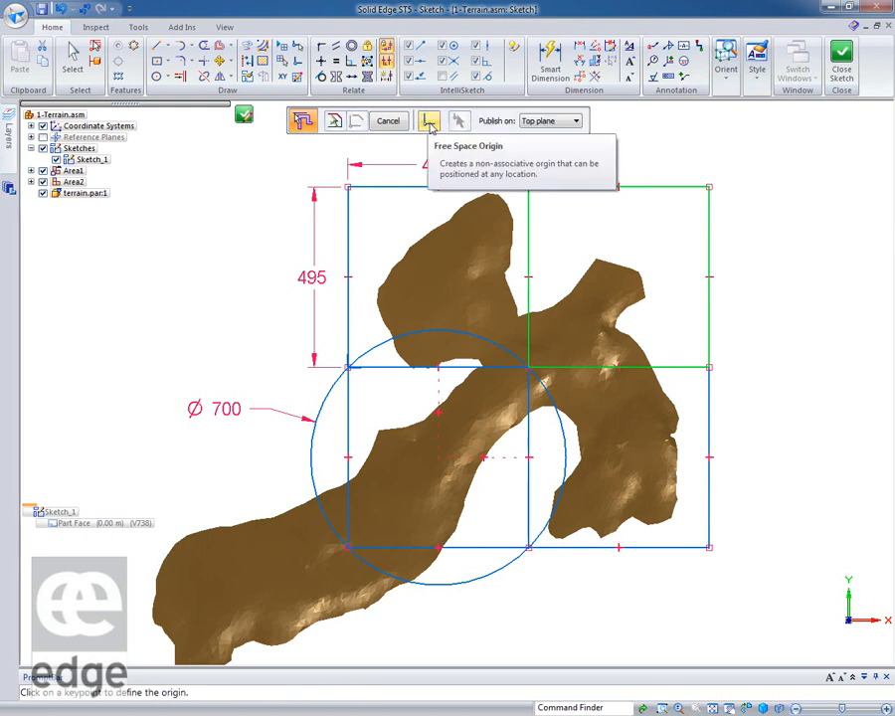
- Place Area2's origin at its square's lower-left corner, orient the X axis toward the lower-right corner, and finish the definition on the top plane
{"action": "left_click", "coordinate": [528, 367]}
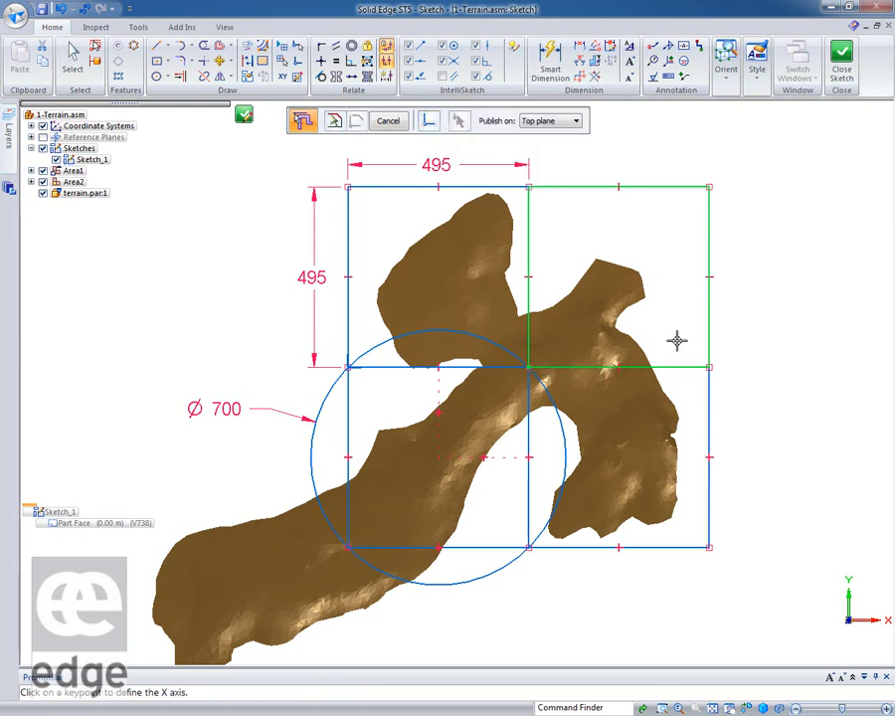
{"action": "left_click", "coordinate": [708, 367]}
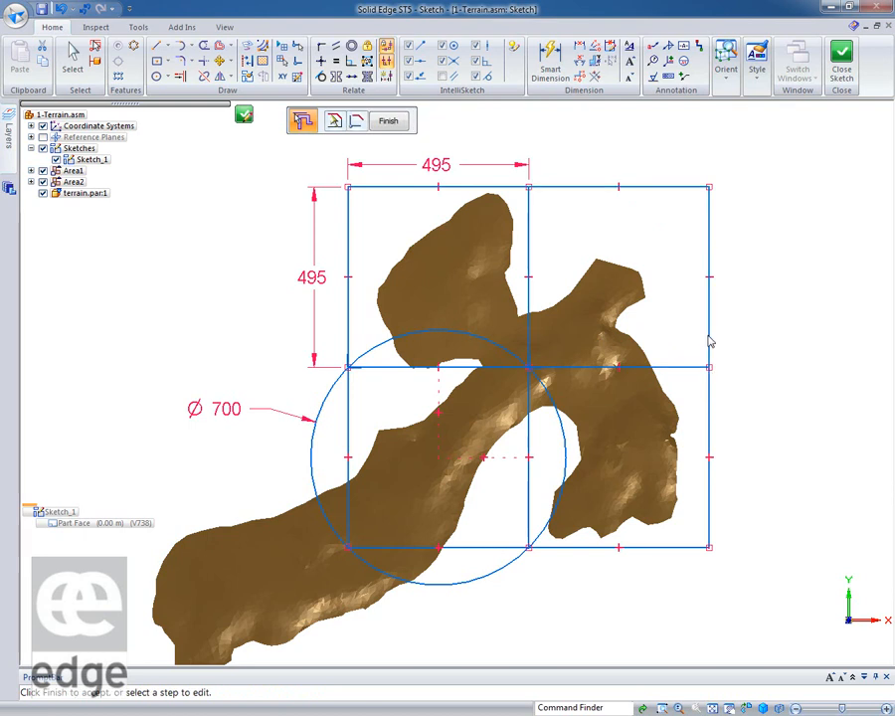
{"action": "left_click", "coordinate": [389, 122]}
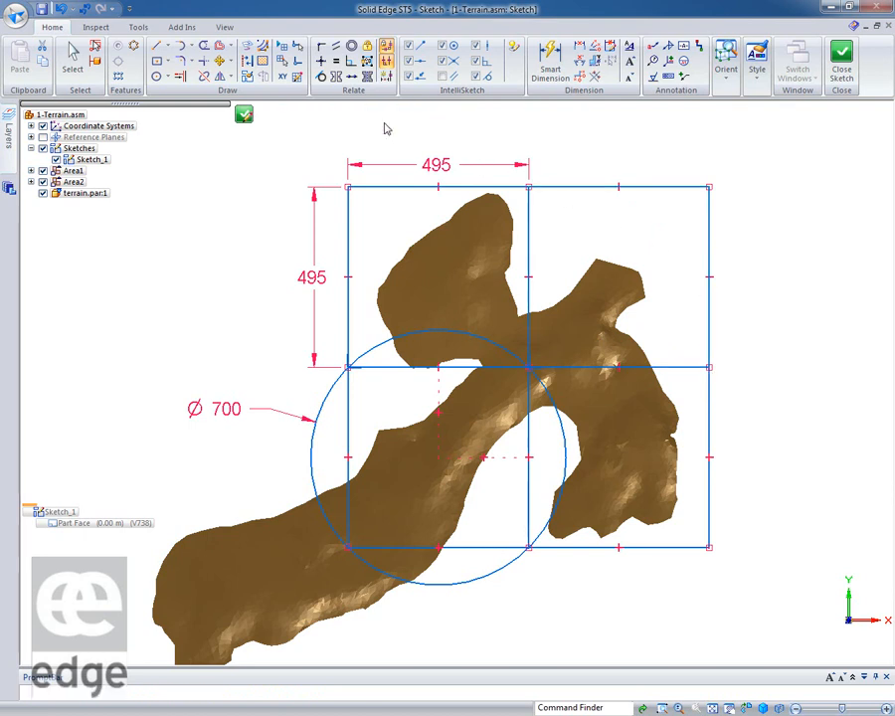
- Finish editing Sketch_1, return to the assembly, and hide the sketch
{"action": "left_click", "coordinate": [244, 114]}
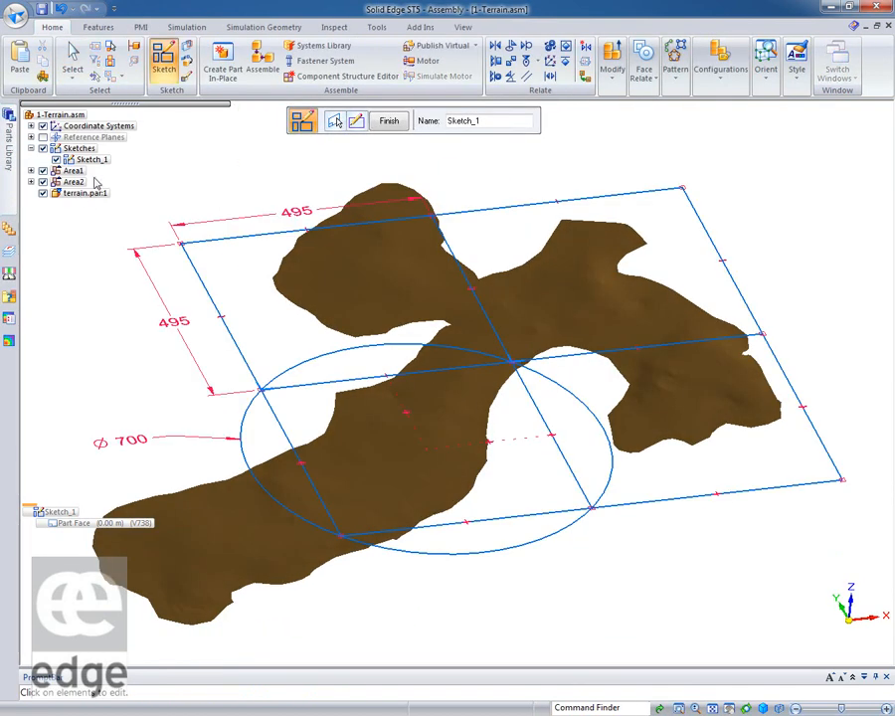
{"action": "left_click", "coordinate": [389, 121]}
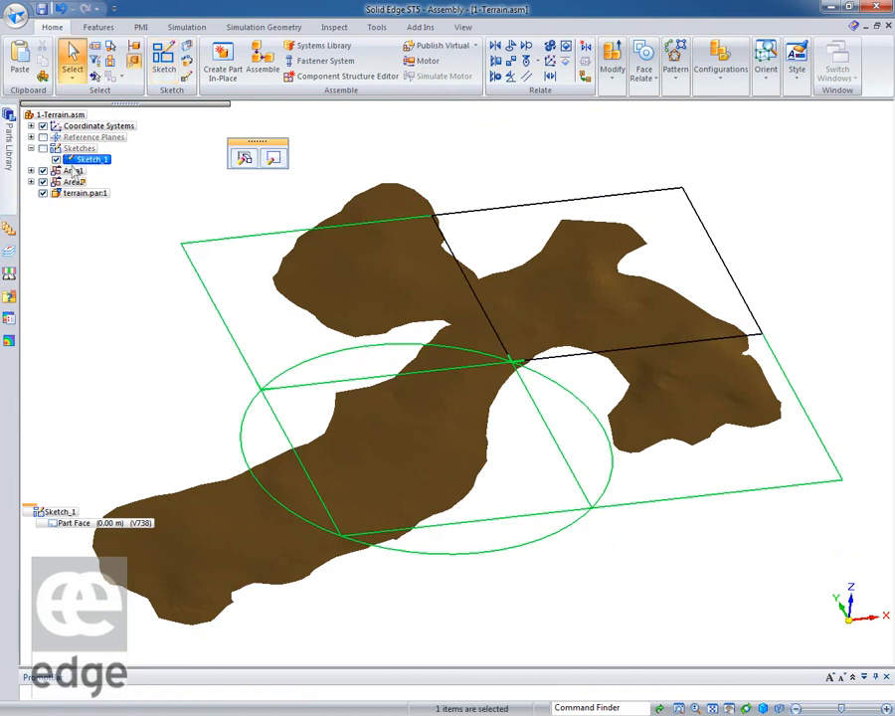
{"action": "left_click", "coordinate": [122, 290]}
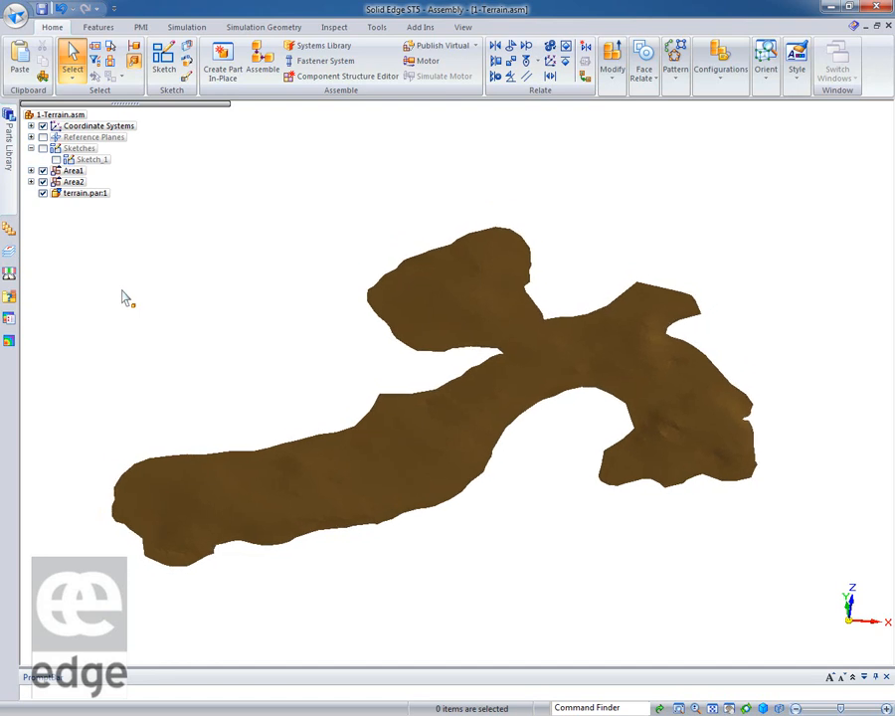
- Set up Publish Terrain Models with terrain.par as the terrain and a distance of about 304 m above the layout sketch
{"action": "left_click", "coordinate": [31, 171]}
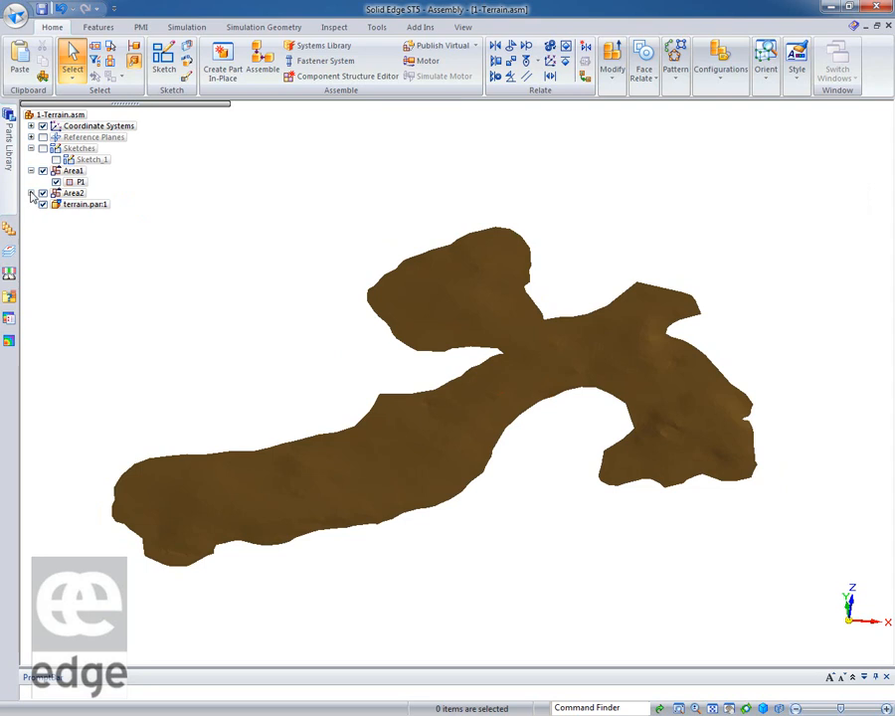
{"action": "left_click", "coordinate": [30, 193]}
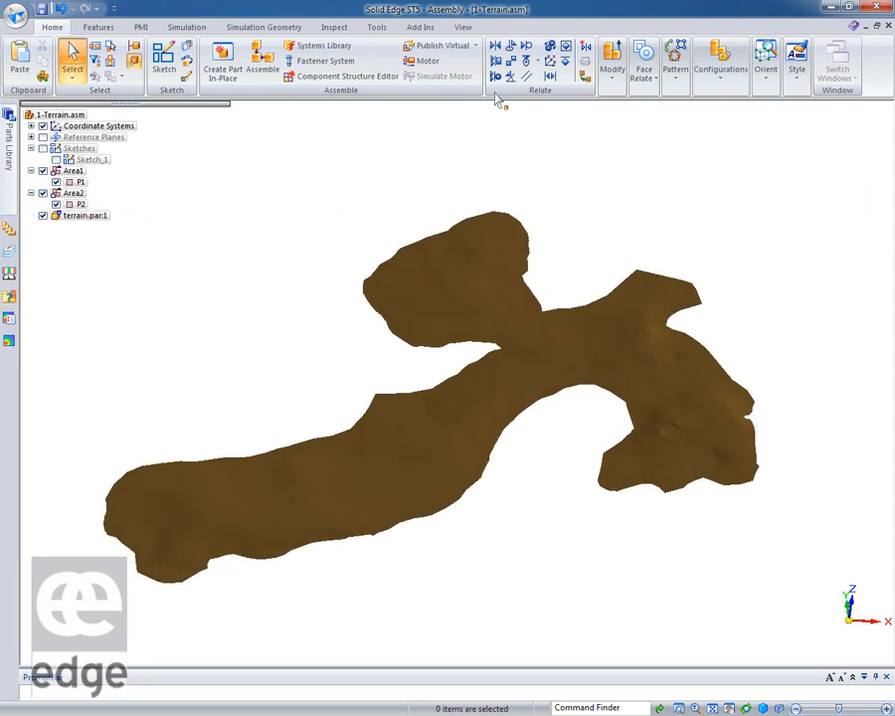
{"action": "left_click", "coordinate": [474, 51]}
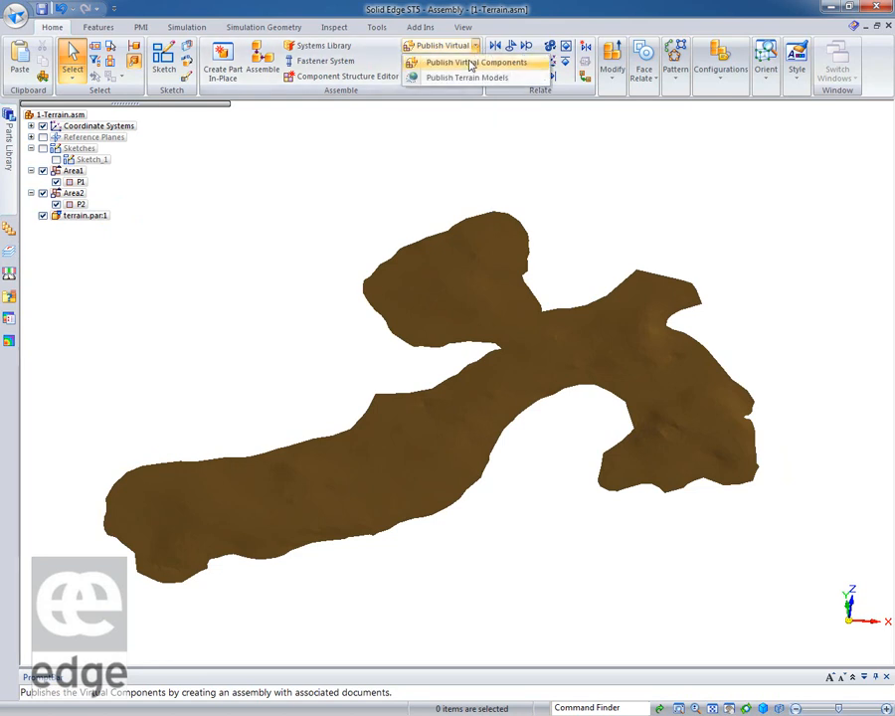
{"action": "left_click", "coordinate": [449, 84]}
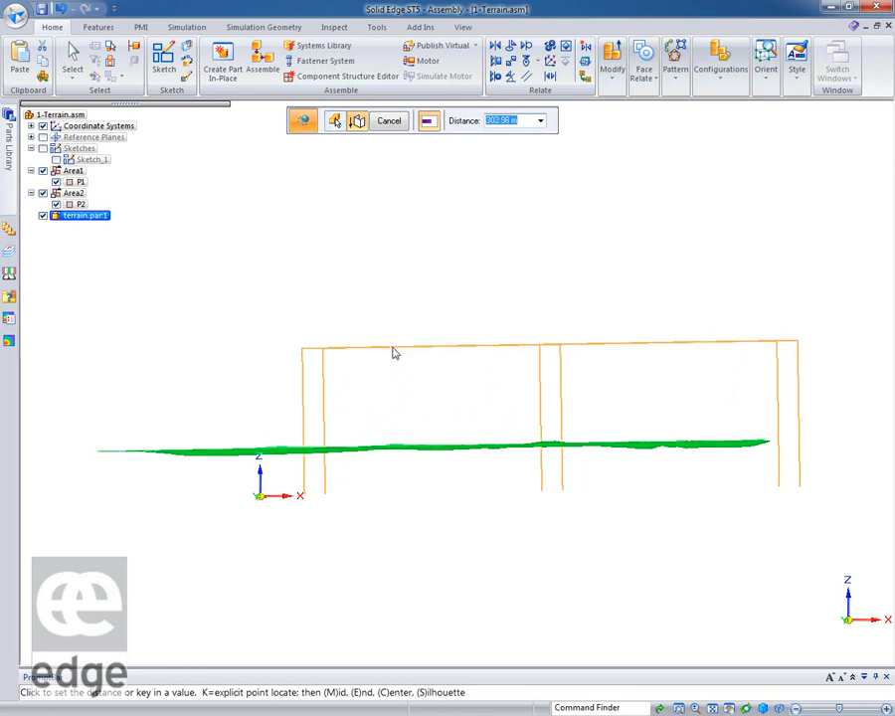
{"action": "left_click", "coordinate": [394, 355]}
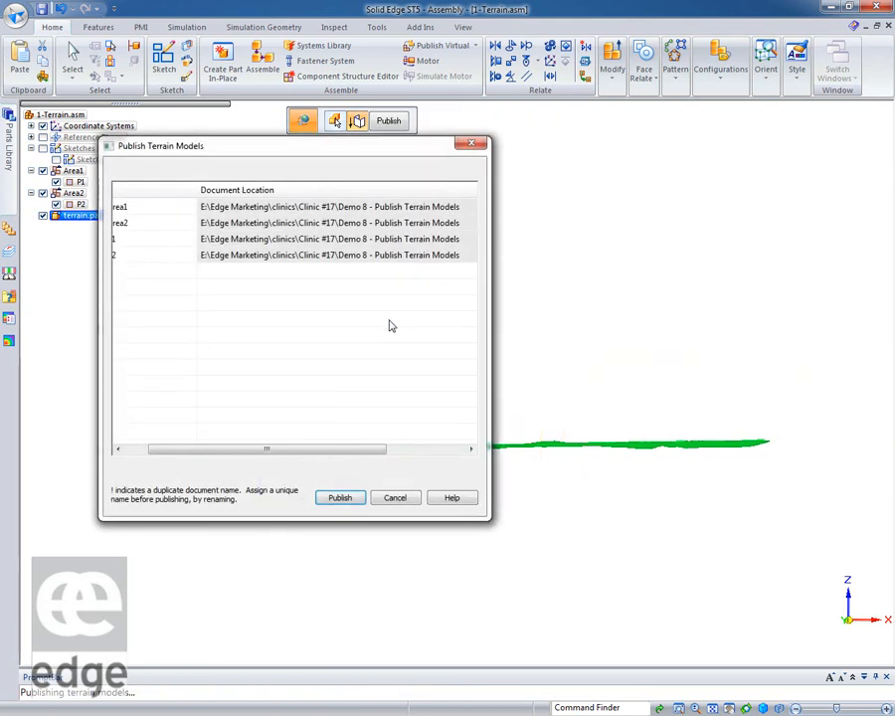
- Review the names, document locations and templates of Area1, Area2, P1 and P2, then publish the terrain models
{"action": "left_click_drag", "start_coordinate": [208, 450], "coordinate": [184, 454]}
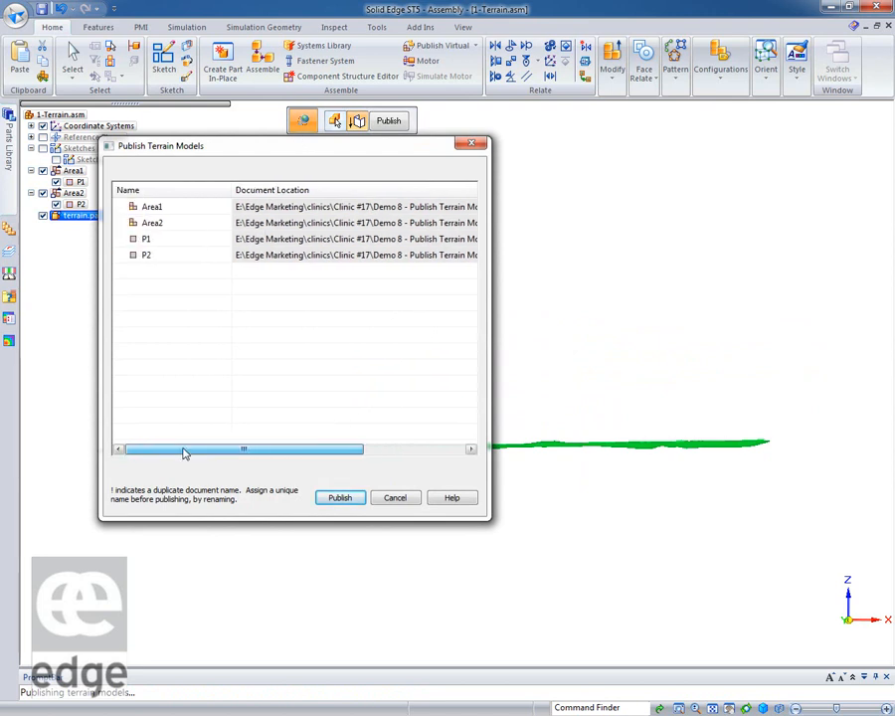
{"action": "left_click_drag", "start_coordinate": [230, 189], "coordinate": [179, 189]}
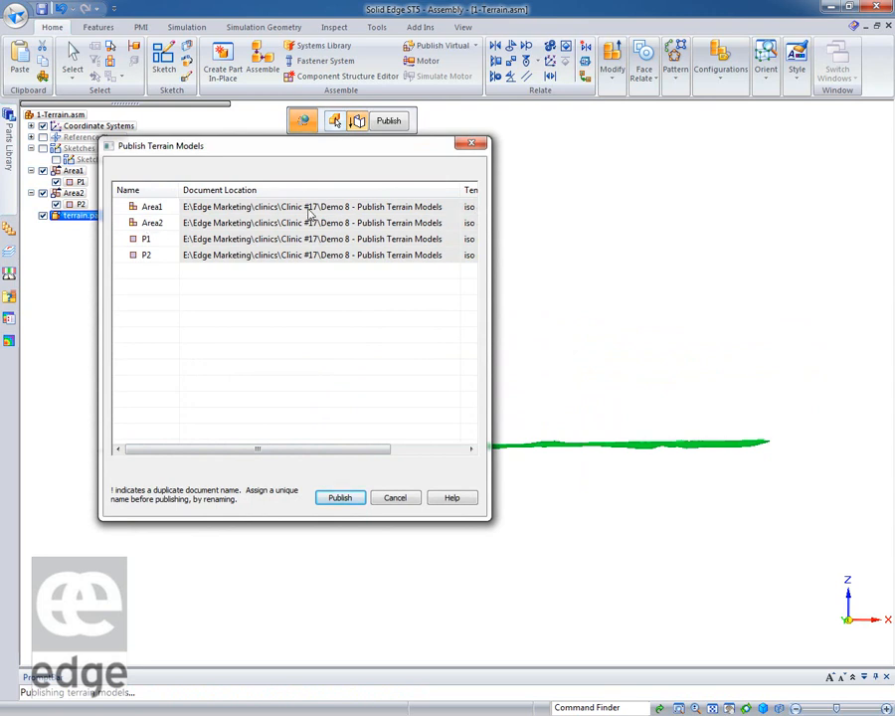
{"action": "left_click_drag", "start_coordinate": [380, 452], "coordinate": [447, 456]}
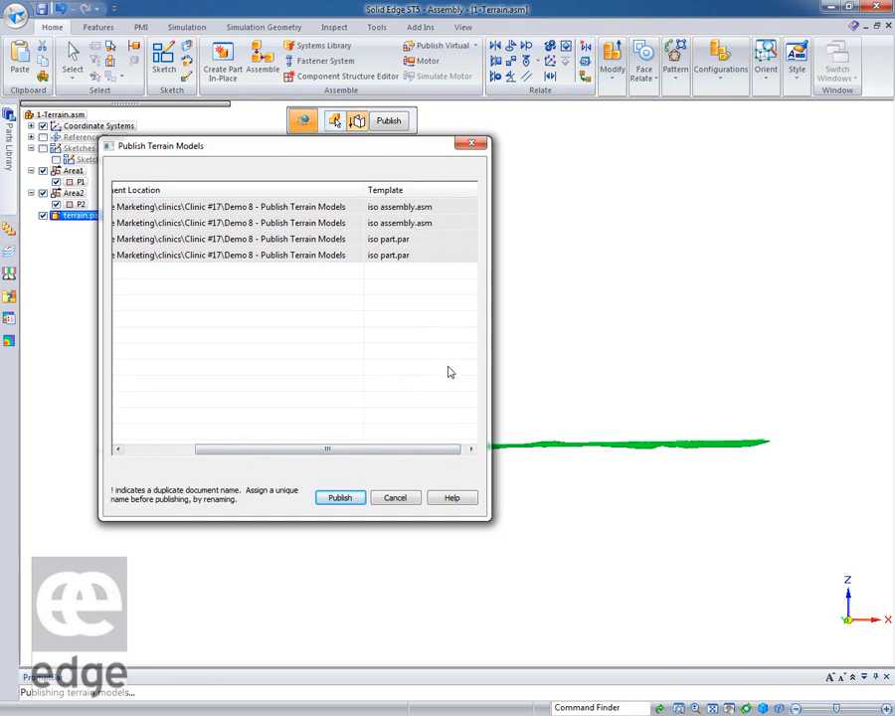
{"action": "left_click_drag", "start_coordinate": [368, 449], "coordinate": [265, 451]}
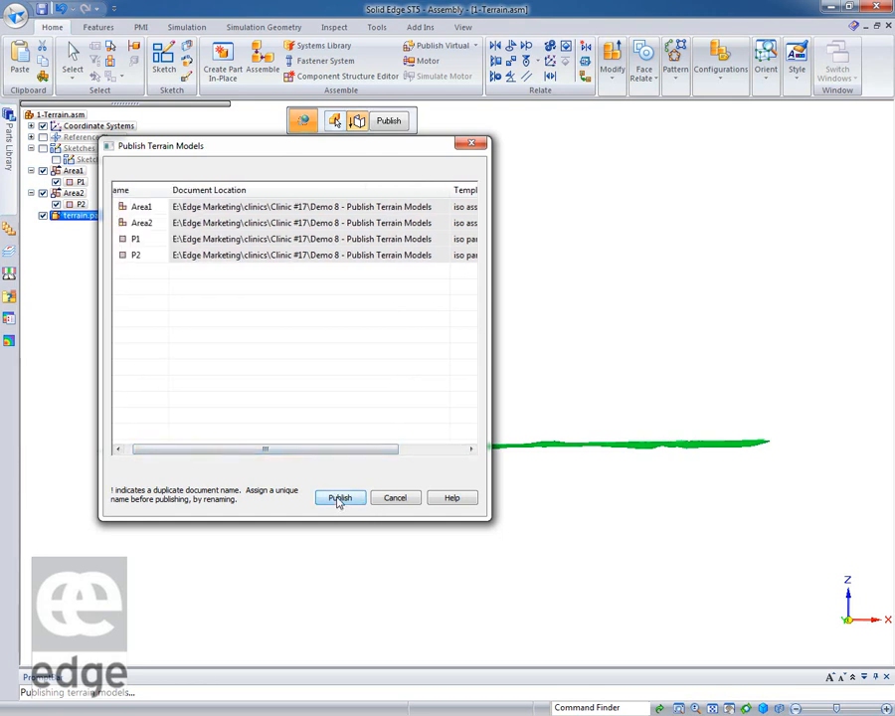
{"action": "left_click", "coordinate": [338, 500]}
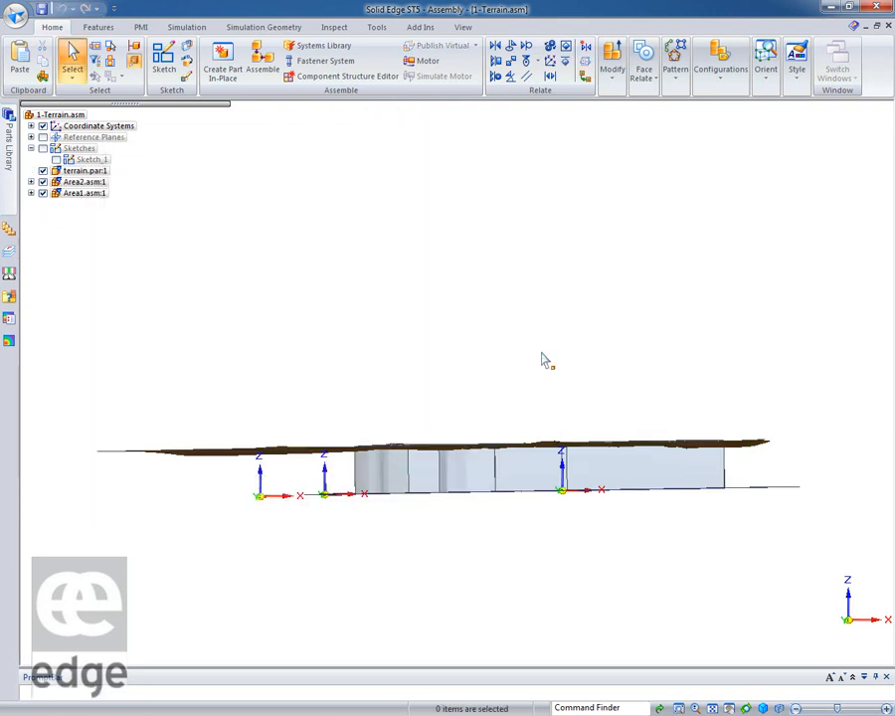
- Examine the published area solids against the terrain surface from above and from a lower viewing angle
{"action": "middle_click_drag", "start_coordinate": [542, 360], "coordinate": [575, 525]}
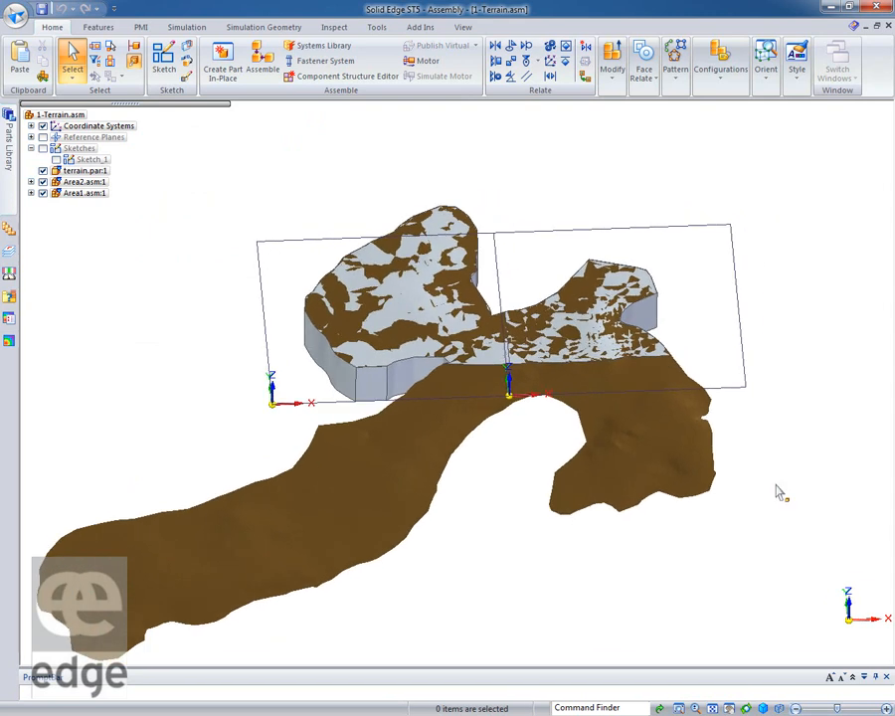
{"action": "key", "text": "Up"}
{"action": "key", "text": "Up"}
{"action": "key", "text": "Up"}
{"action": "key", "text": "Up"}
{"action": "key", "text": "Up"}
{"action": "key", "text": "Up"}
{"action": "key", "text": "Up"}
{"action": "key", "text": "Up"}
{"action": "key", "text": "Up"}
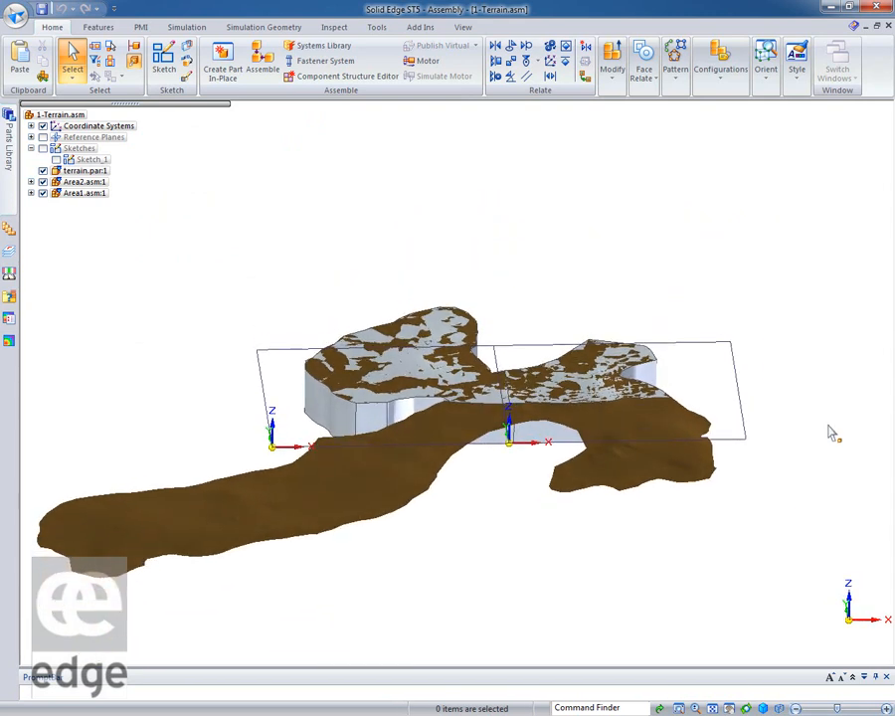
{"action": "key", "text": "Up"}
{"action": "key", "text": "Up"}
{"action": "key", "text": "Up"}
- Hide terrain.par so only the published area models are displayed
{"action": "scroll", "coordinate": [624, 287], "scroll_direction": "up", "scroll_amount": 2}
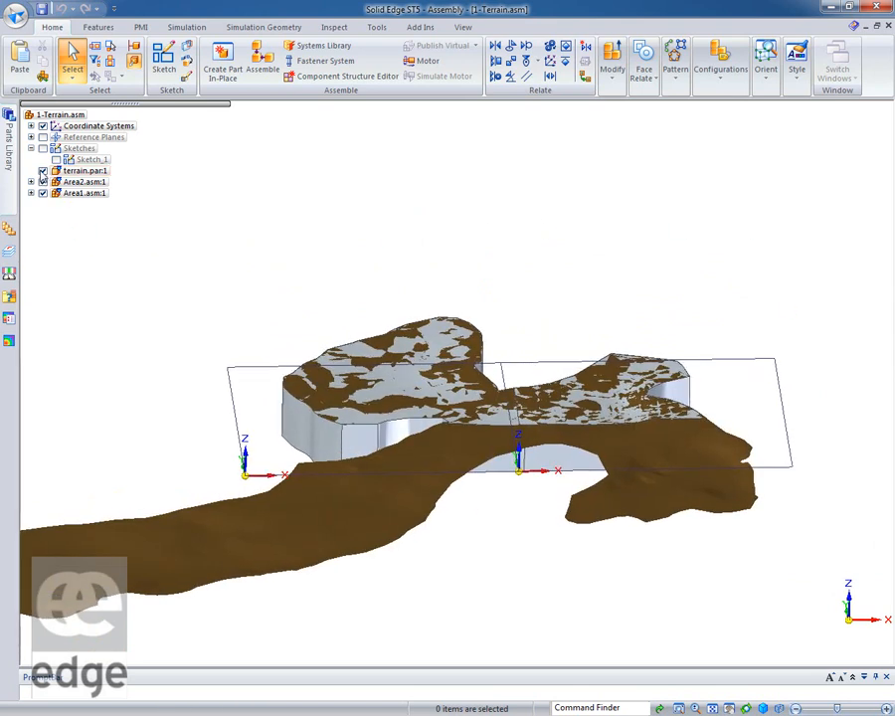
{"action": "left_click", "coordinate": [42, 172]}
{"action": "scroll", "coordinate": [367, 170], "scroll_direction": "up", "scroll_amount": 4}
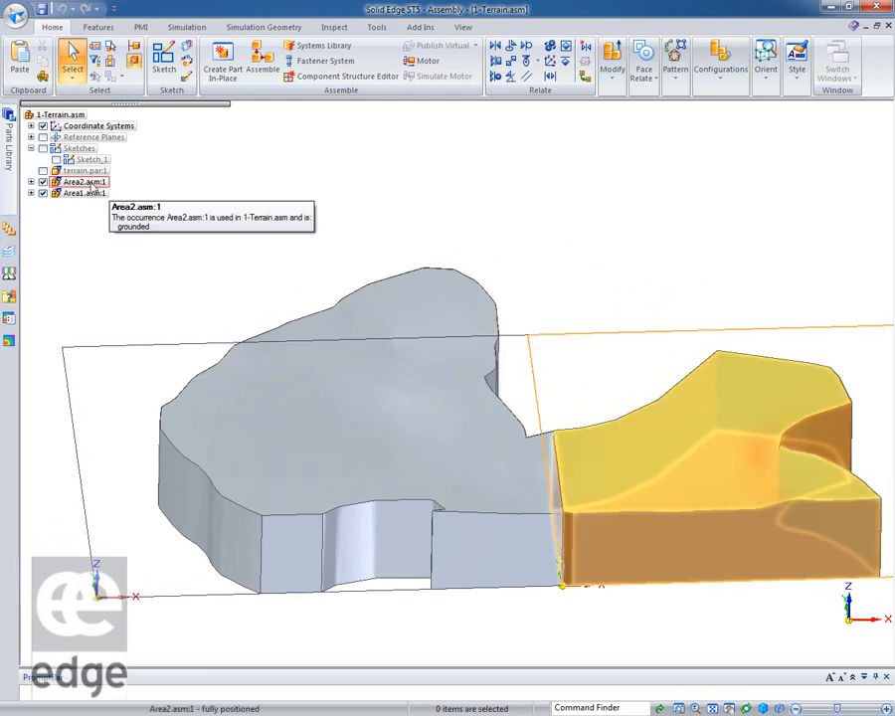
- Open P2.par inside Area2.asm for in-place editing
{"action": "left_click", "coordinate": [31, 182]}
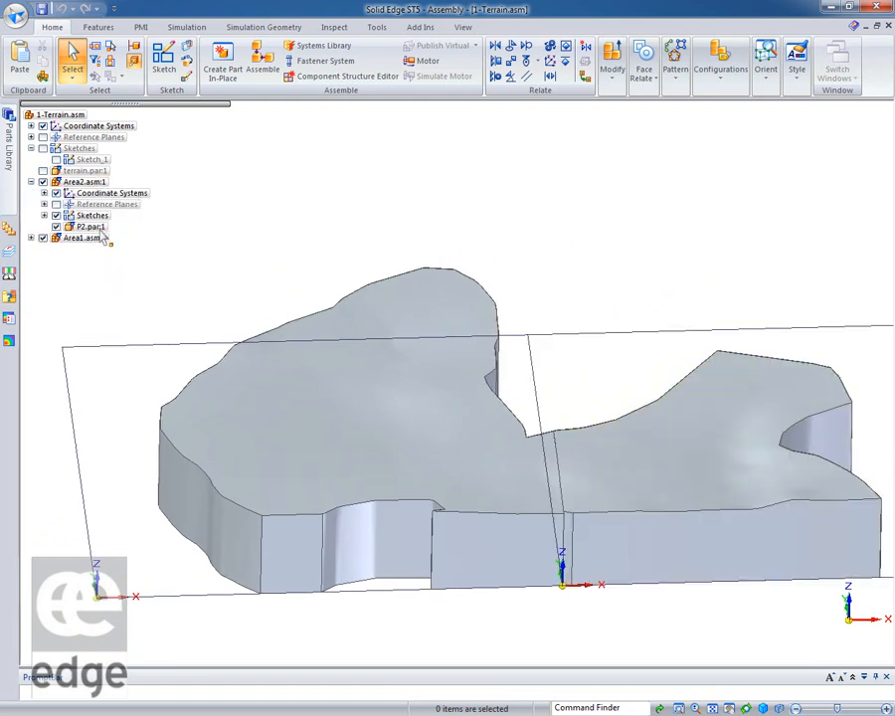
{"action": "right_click", "coordinate": [100, 228]}
{"action": "key", "text": "Escape"}
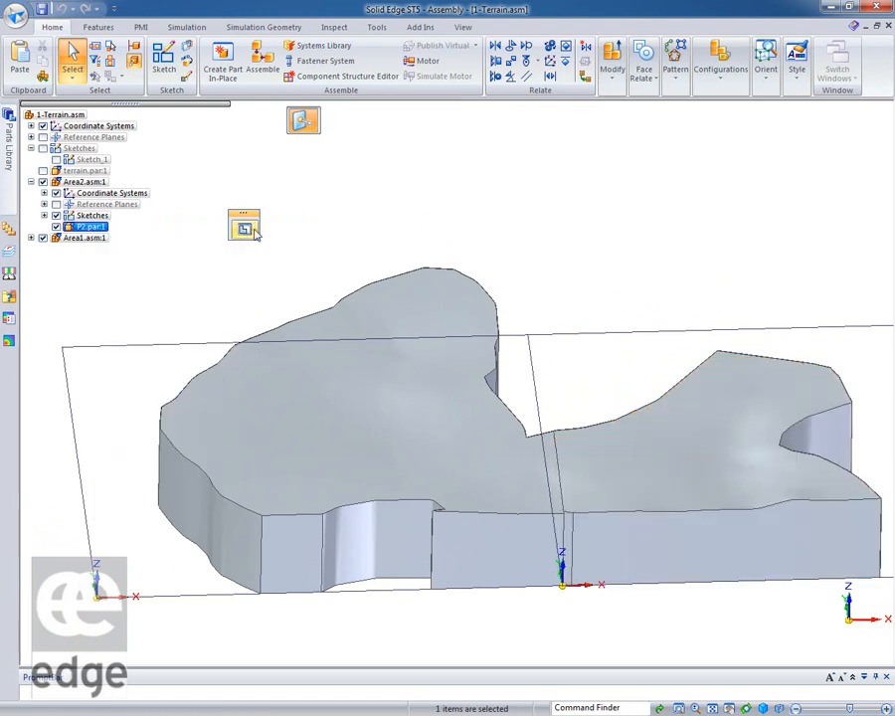
{"action": "left_click", "coordinate": [245, 229]}
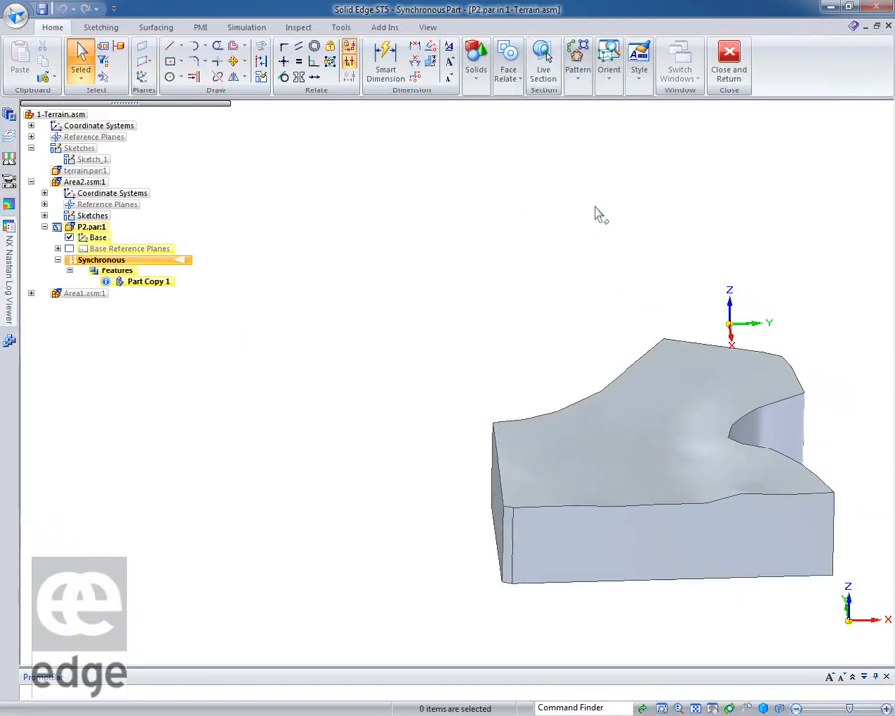